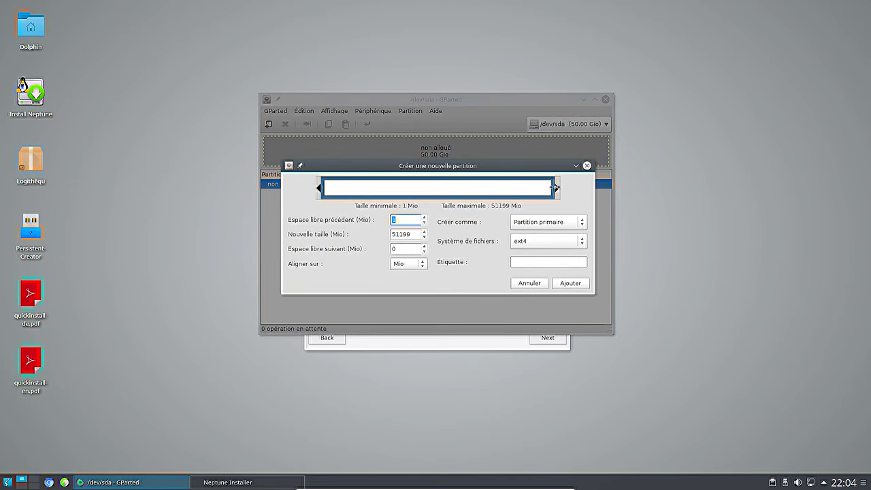
- Add a primary ext4 partition of about 23450 MiB, followed by a primary linux-swap partition of about 499 MiB
left_click_drag(555, 189, 433, 188)
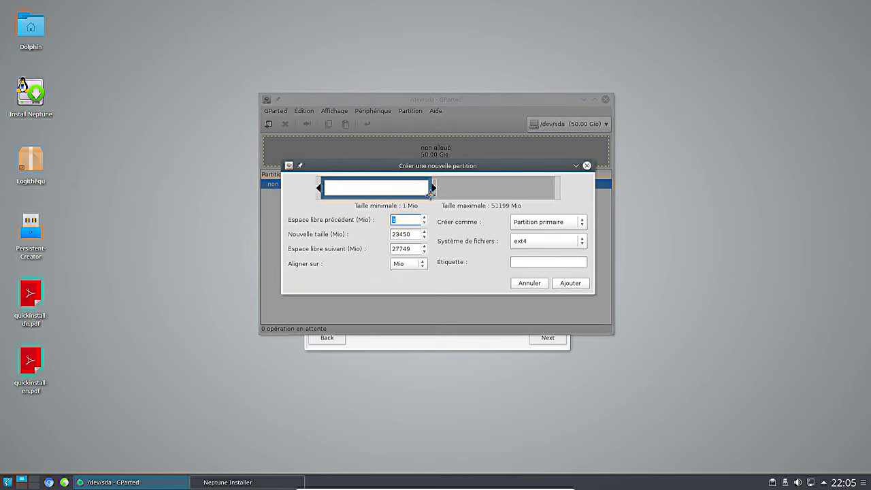
left_click(557, 283)
right_click(487, 164)
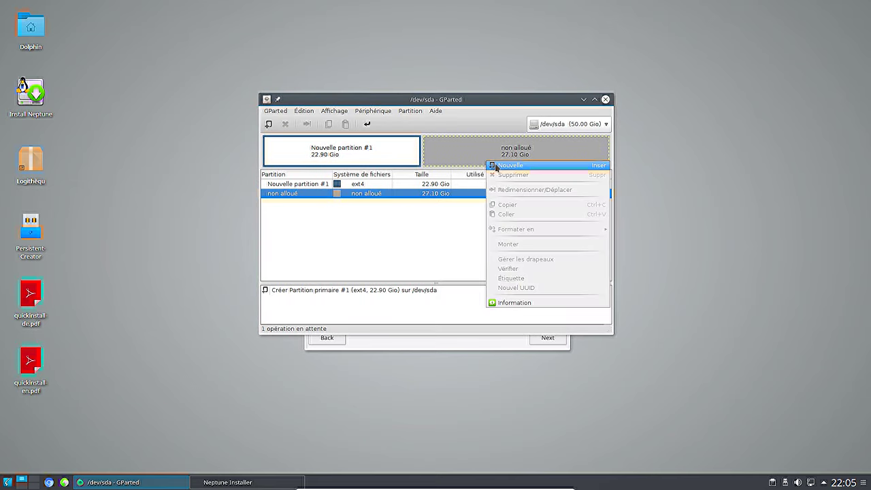
left_click(494, 169)
left_click(518, 243)
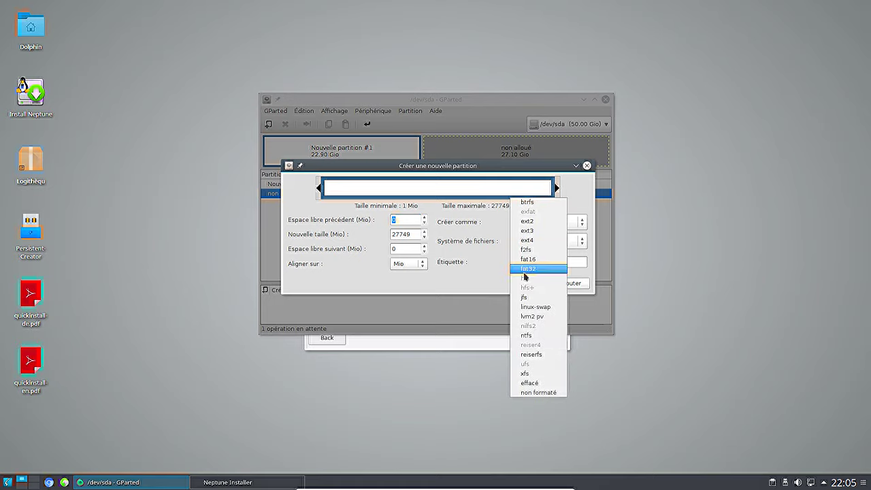
left_click(536, 307)
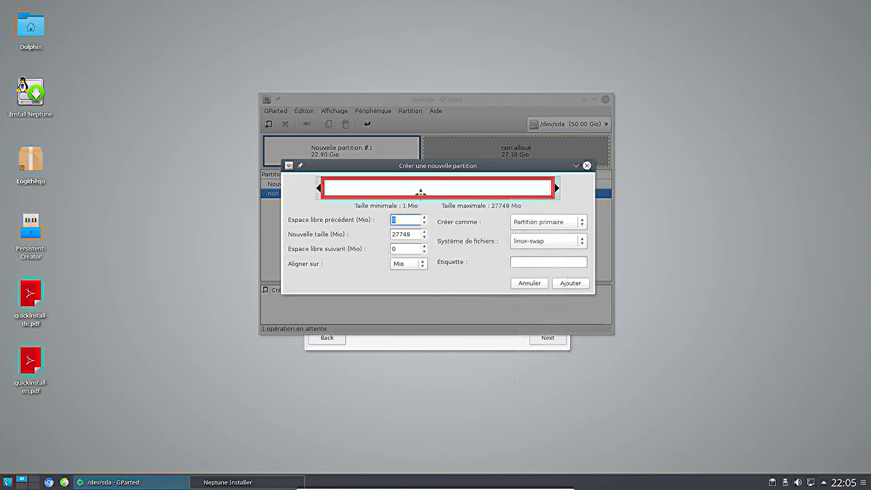
left_click_drag(558, 190, 335, 190)
left_click(572, 283)
- Create a primary ext4 partition that fills all of the remaining unallocated space
right_click(550, 155)
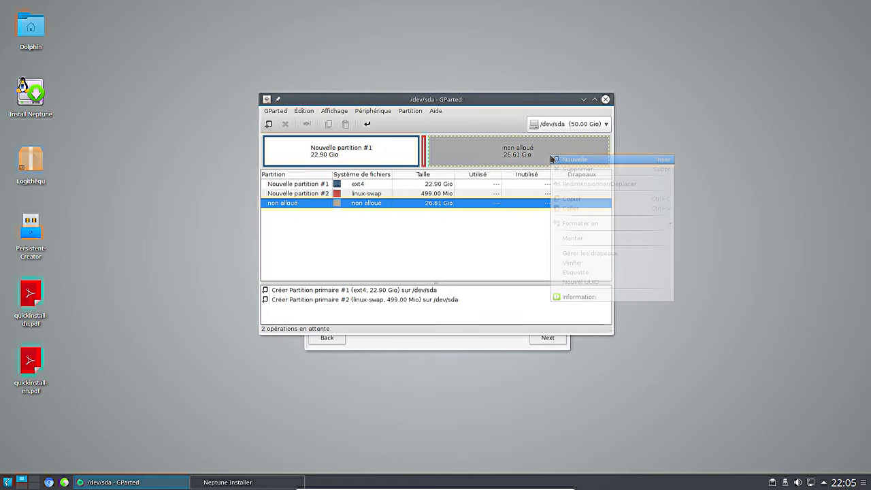
left_click(558, 159)
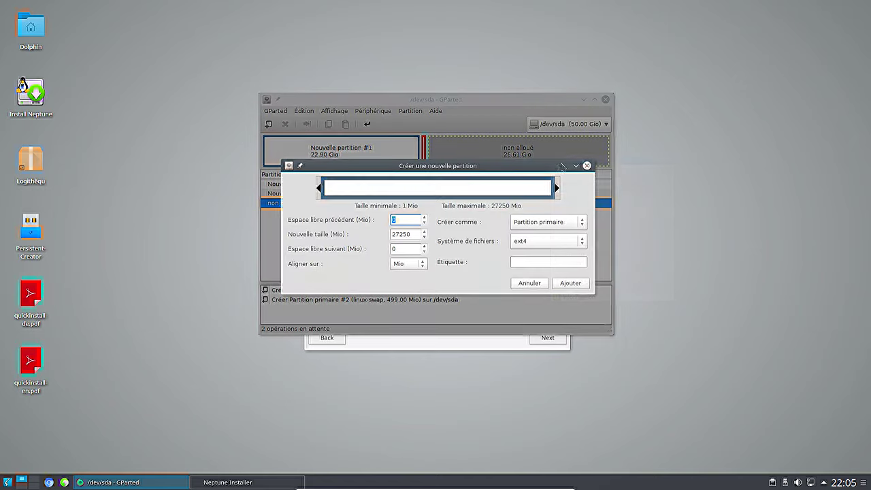
left_click(572, 284)
- Apply the pending partition operations to /dev/sda and close GParted
left_click(367, 124)
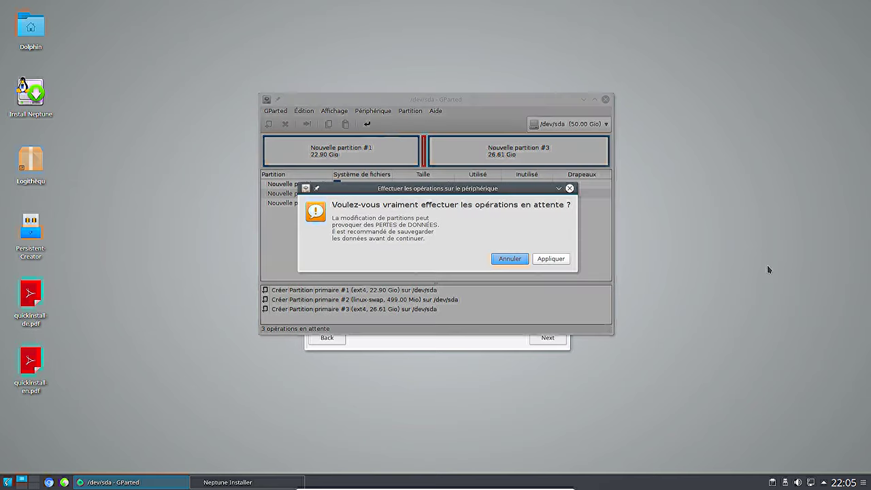
left_click(552, 260)
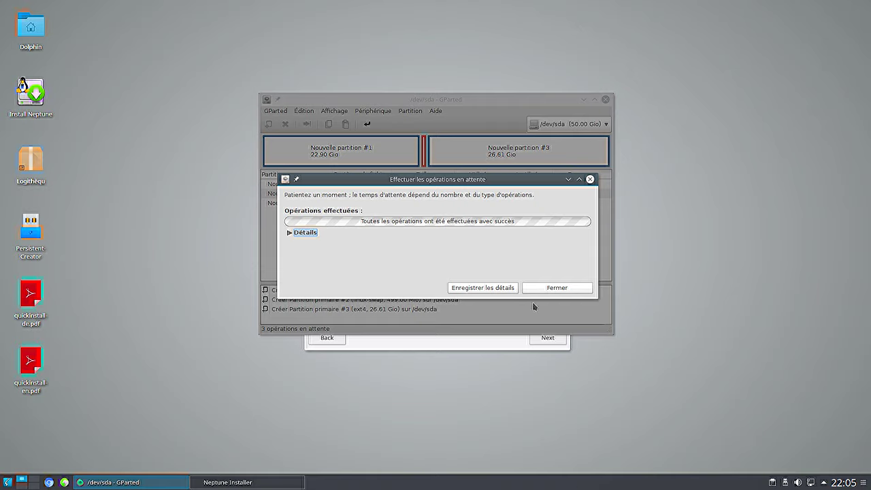
left_click(565, 287)
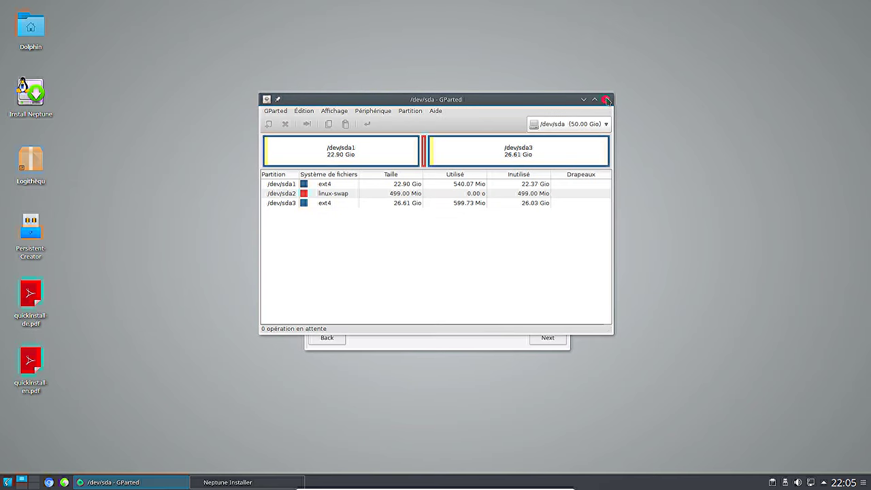
left_click(606, 99)
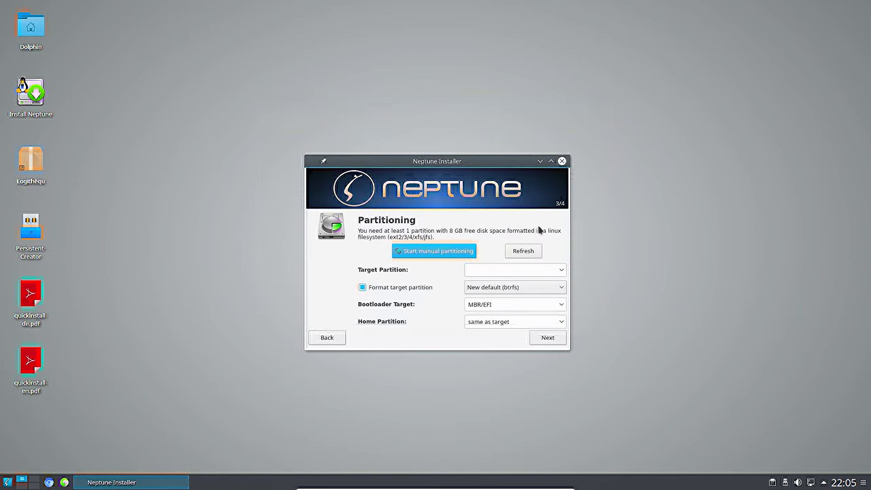
- Refresh the installer's partition list and choose /dev/sda1 as target partition, formatted with New default (btrfs)
left_click(524, 252)
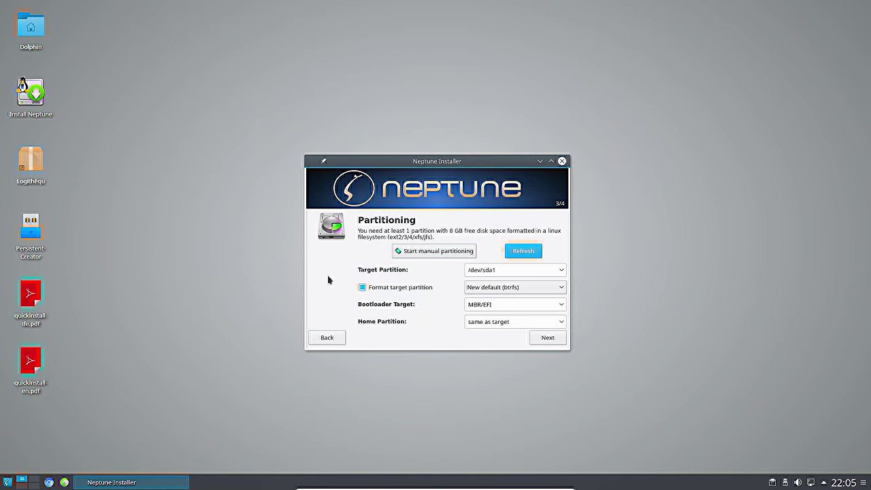
left_click(562, 271)
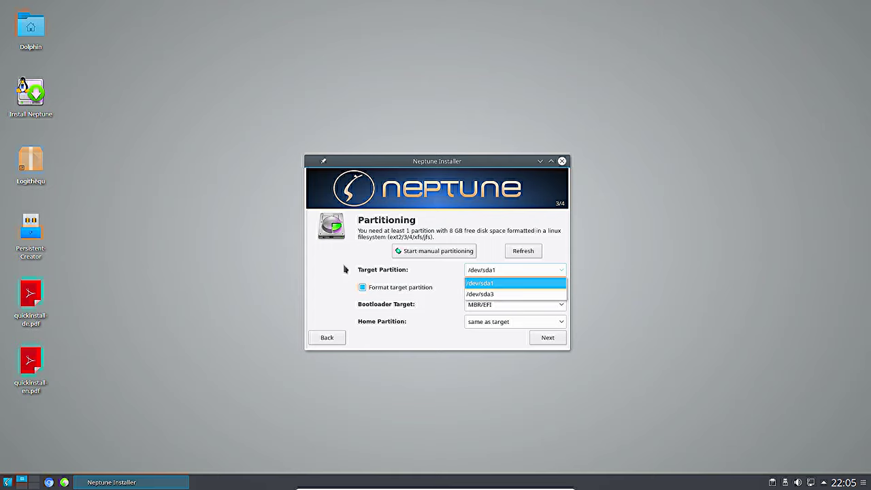
left_click(500, 286)
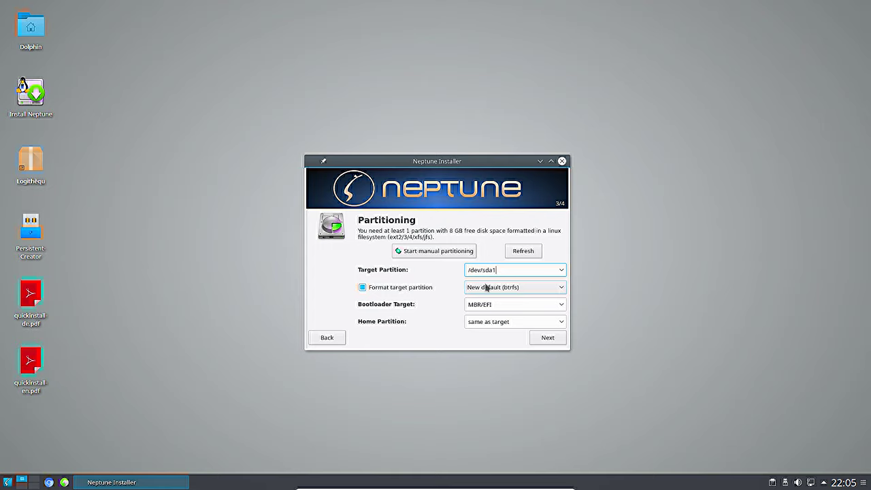
left_click(539, 293)
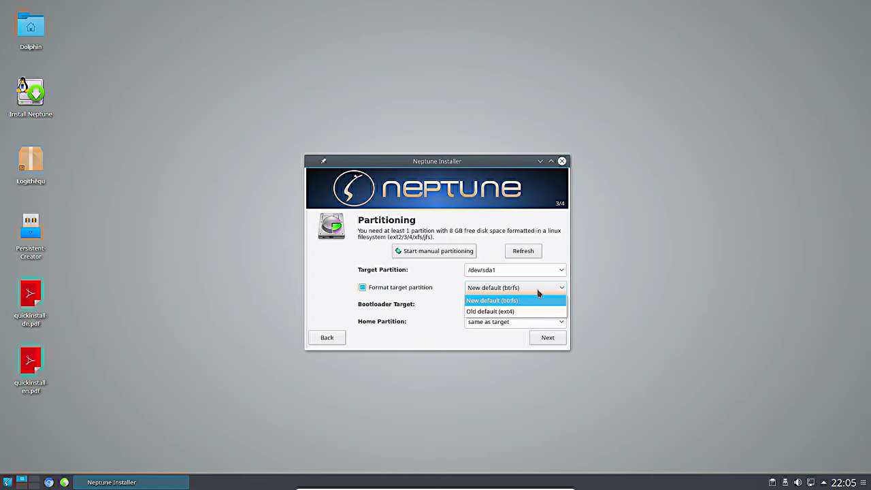
left_click(502, 302)
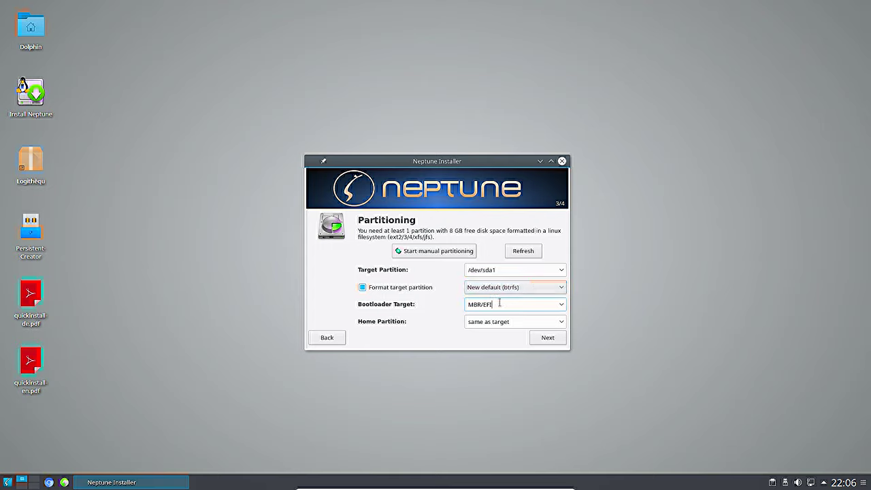
- Keep MBR/EFI as bootloader target, set the home partition to /dev/sda3, and continue to the summary
left_click(562, 308)
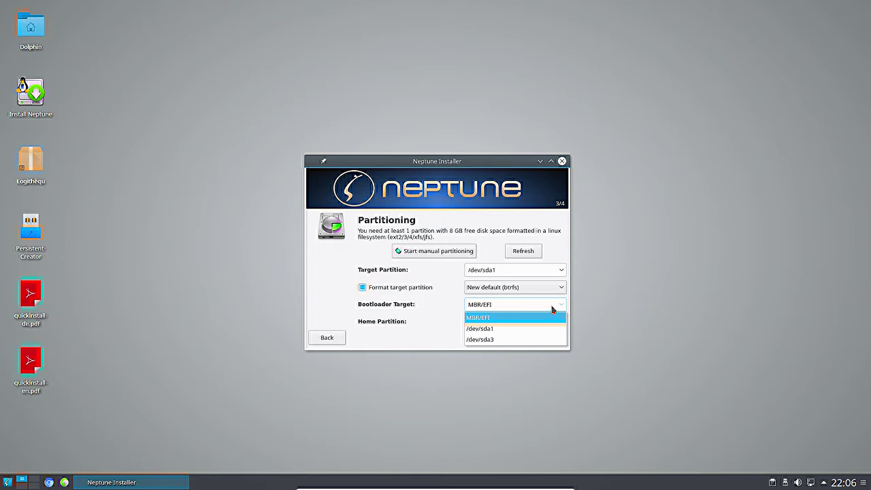
left_click(564, 305)
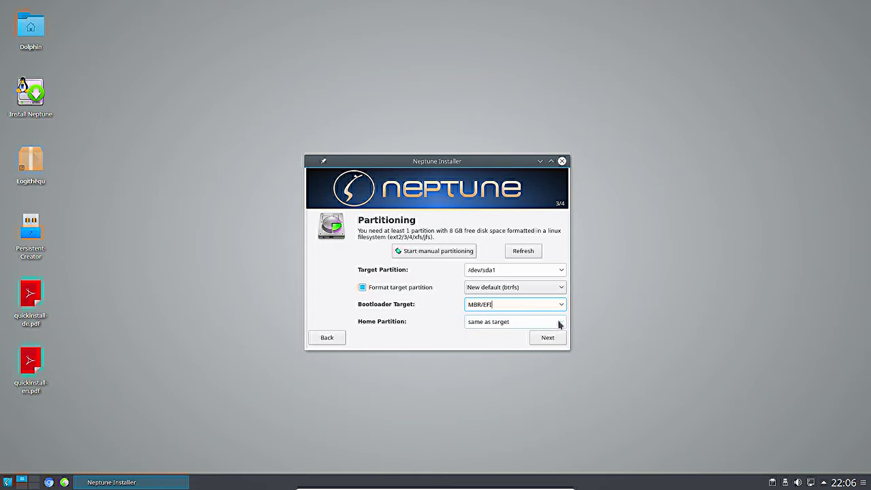
left_click(562, 320)
left_click(501, 357)
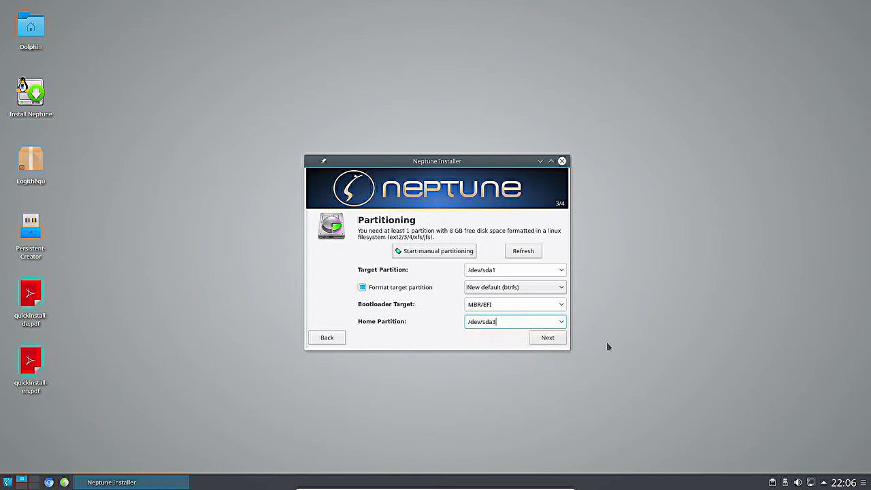
left_click(544, 341)
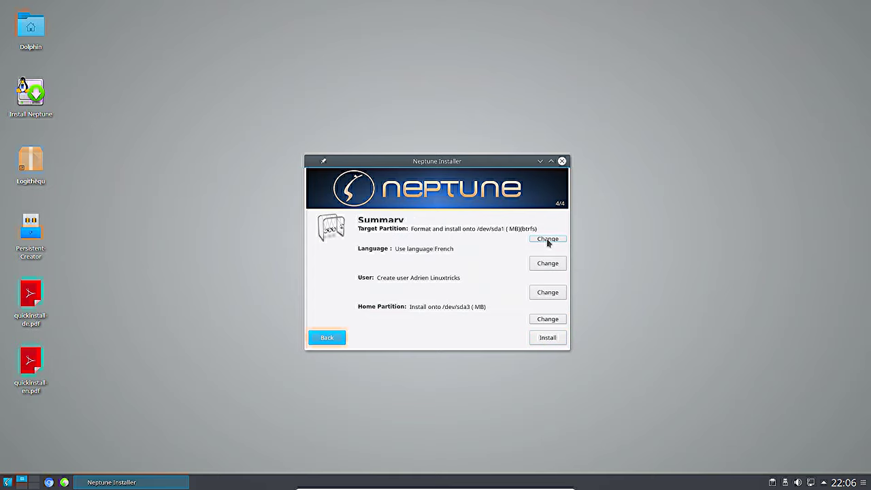
- Review the target partition, home partition and user settings from the summary, returning to it without changes
left_click(548, 239)
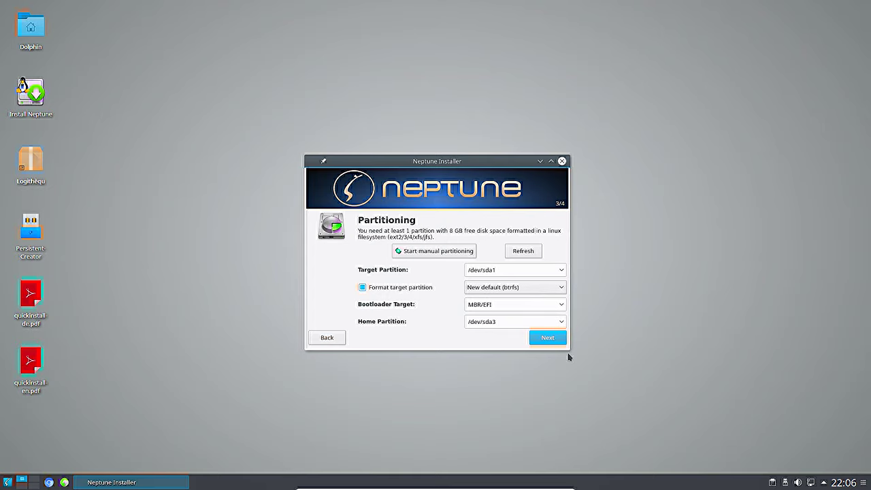
left_click(552, 340)
left_click(546, 318)
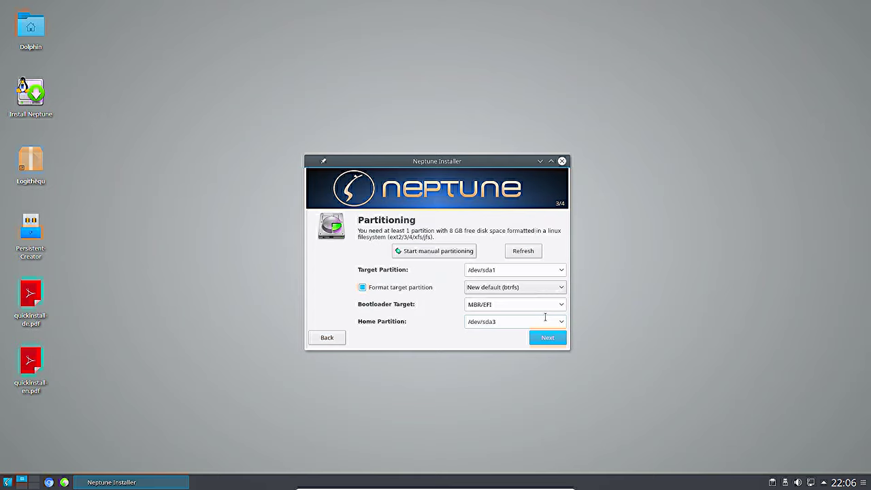
left_click(548, 338)
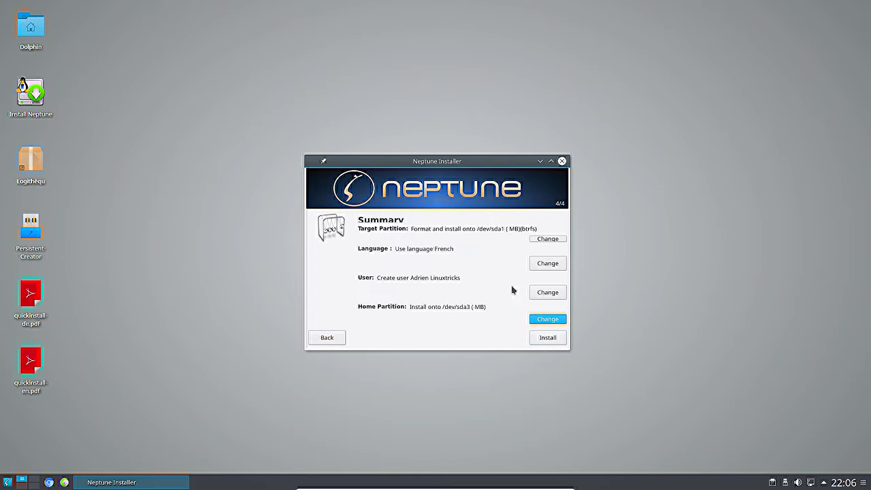
left_click(548, 293)
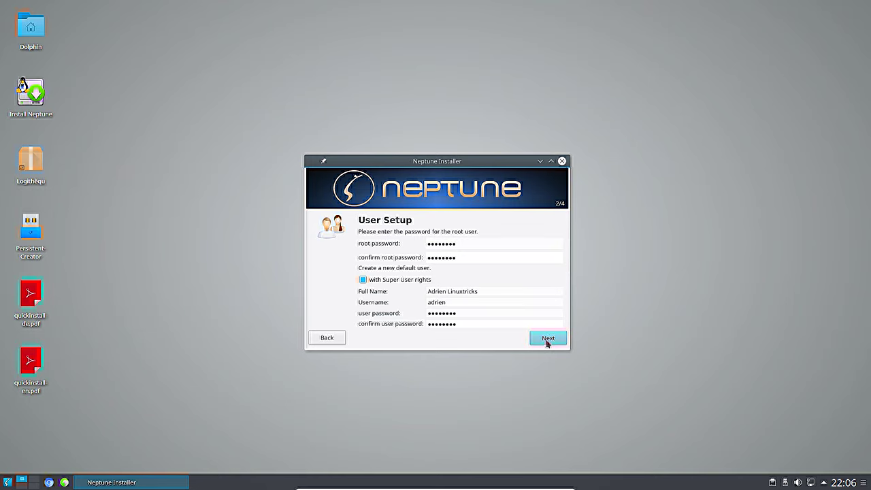
left_click(546, 340)
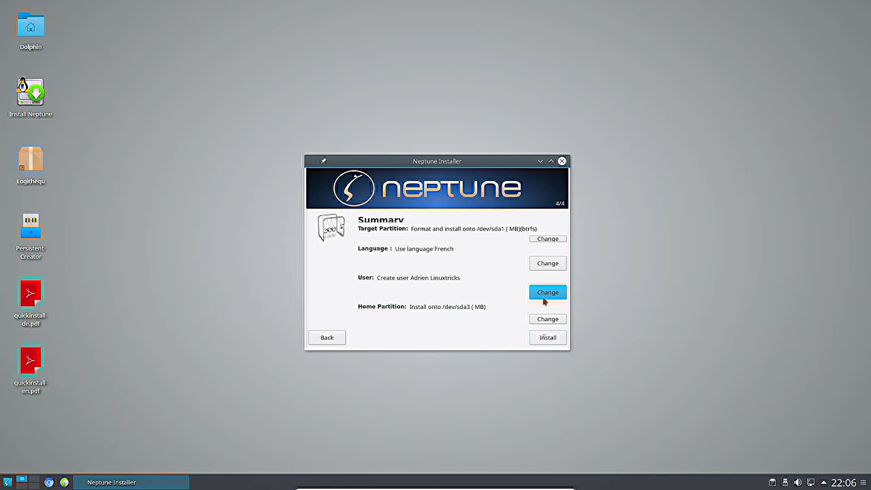
- From the summary's language settings, start installing the KDE language pack for French, and cancel the package download
left_click(546, 264)
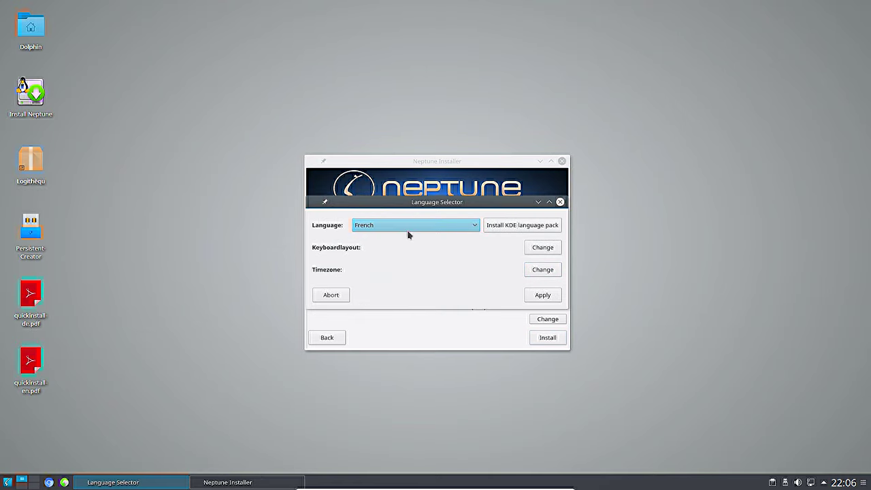
left_click(534, 227)
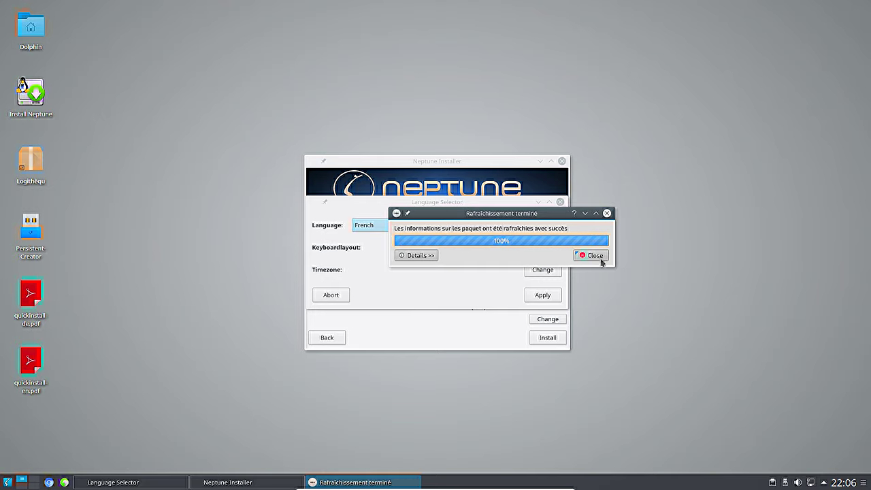
left_click(601, 259)
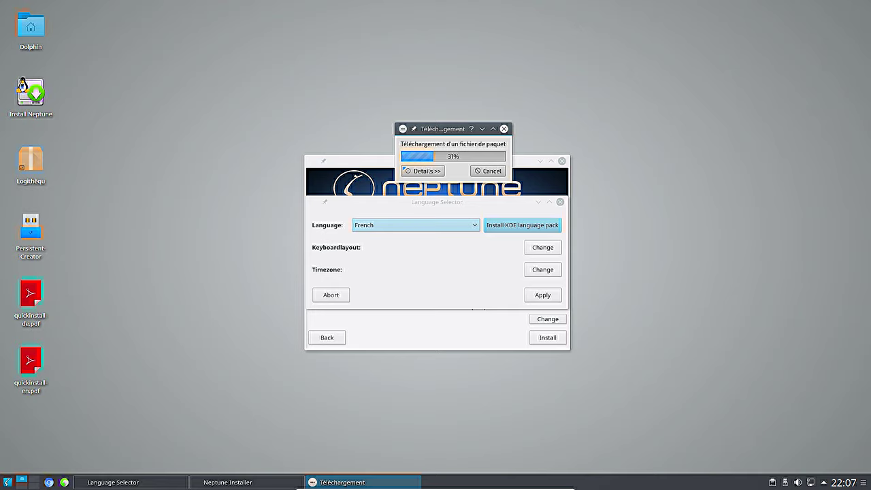
left_click(422, 173)
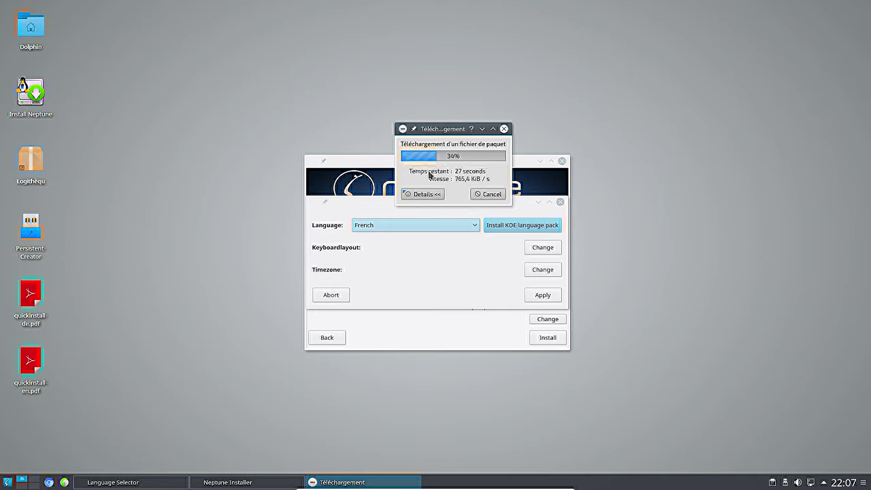
left_click(488, 195)
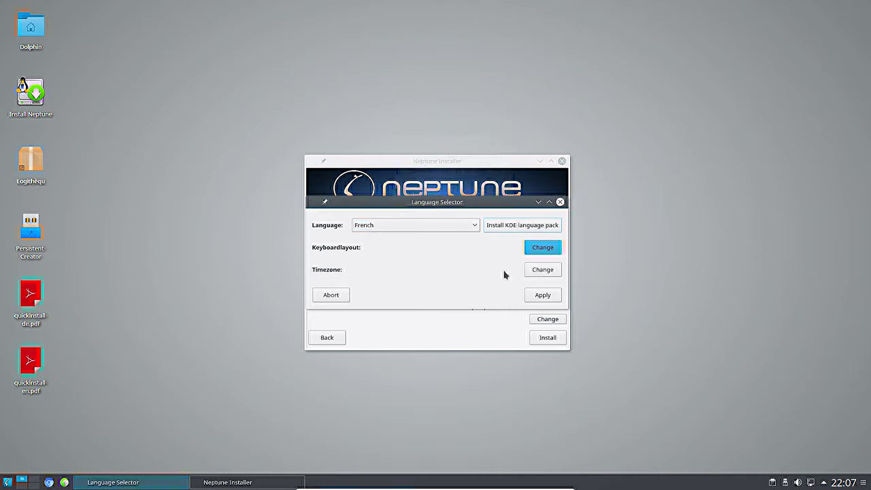
- Try to change the keyboard layout and timezone, and close the Language Selector after applying
left_click(542, 249)
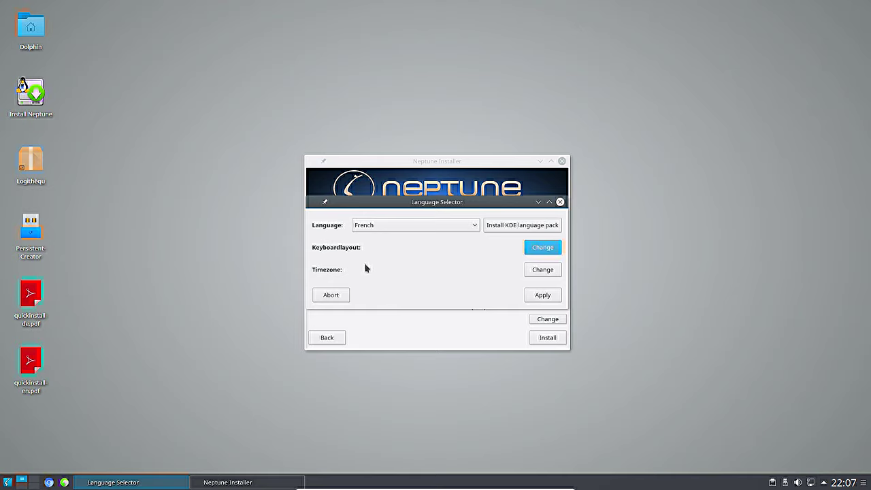
left_click(549, 275)
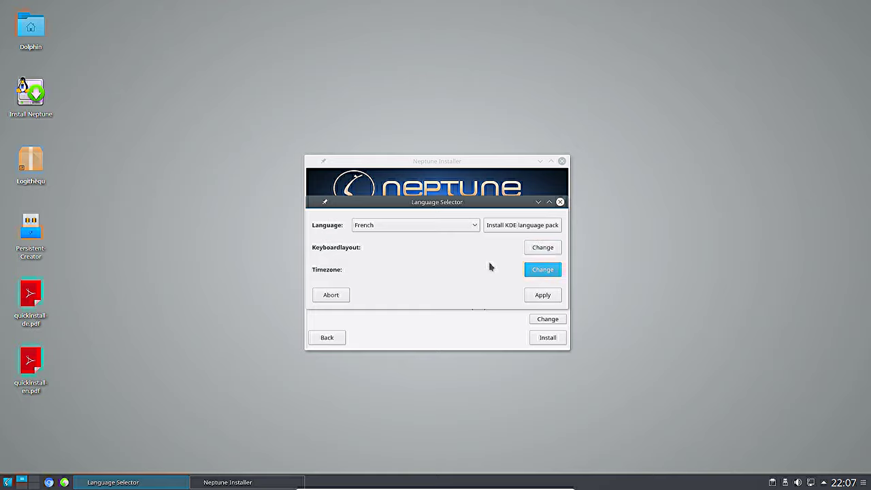
left_click(541, 298)
left_click(560, 201)
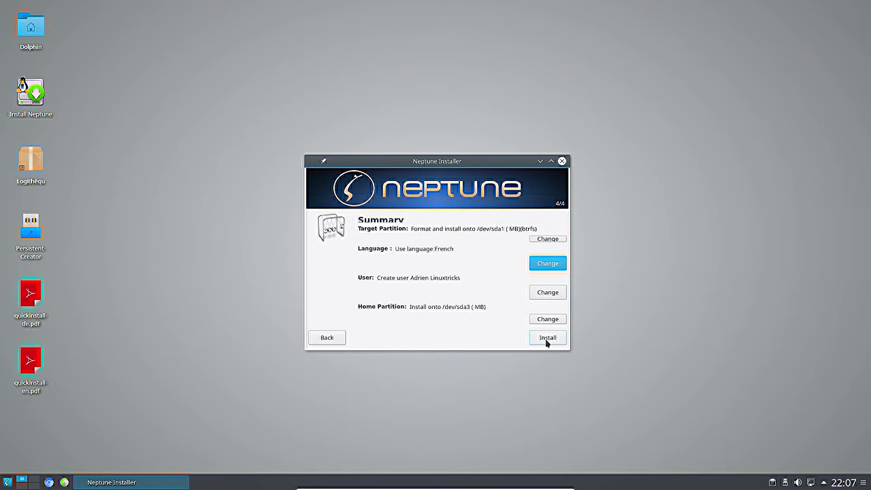
- Start the system installation and move both progress windows to the desktop's upper-right corner
left_click(547, 341)
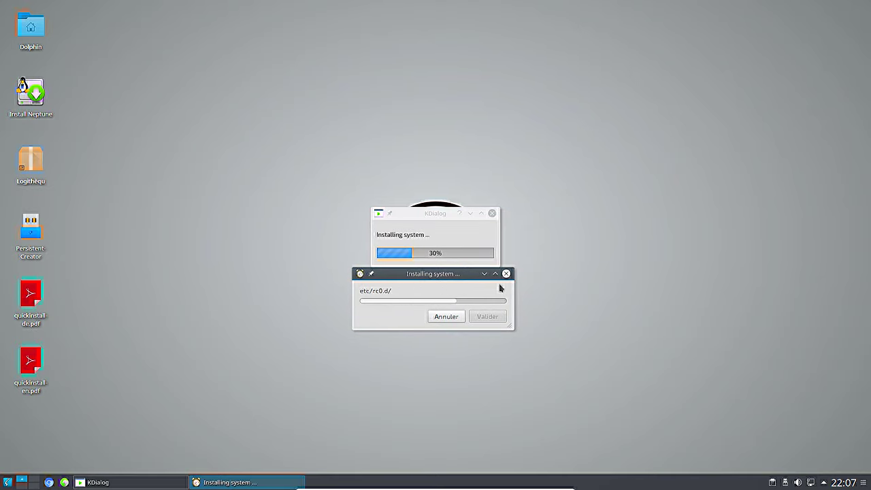
left_click_drag(441, 215, 777, 11)
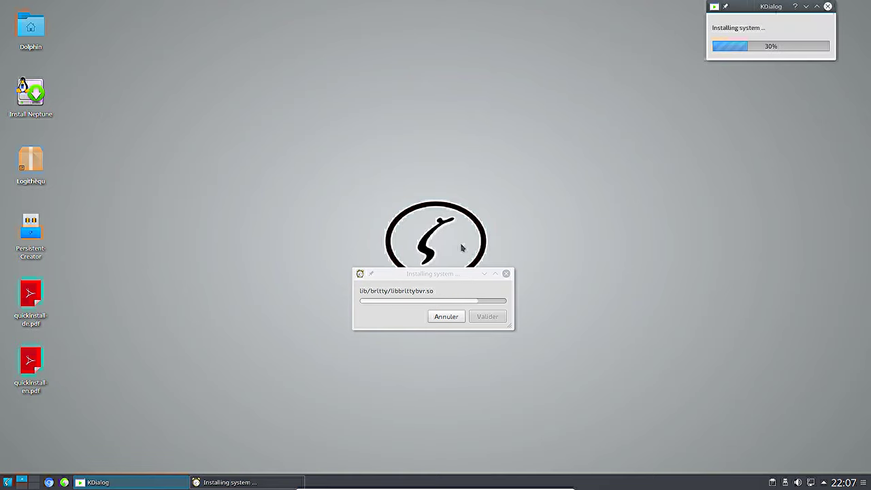
left_click_drag(414, 274, 750, 66)
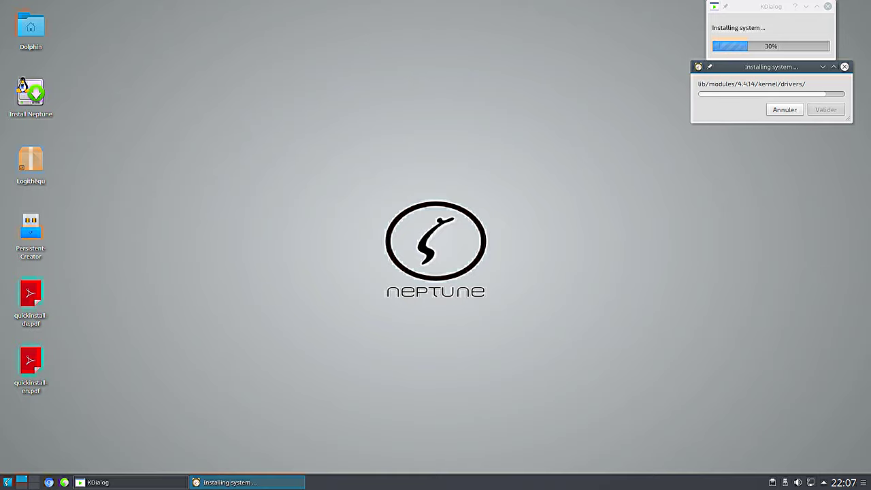
- While the installation runs, find the Info Center with the search term kinfo, review the system information and close it
left_click(7, 482)
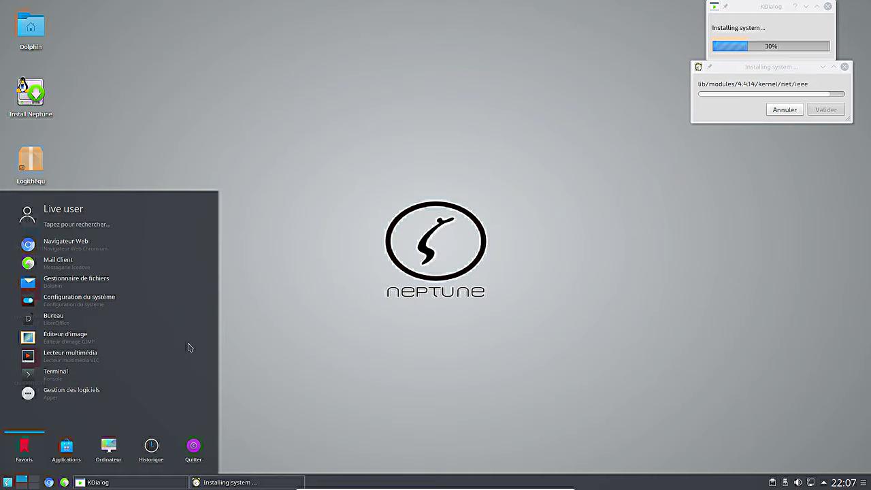
type("kinfo")
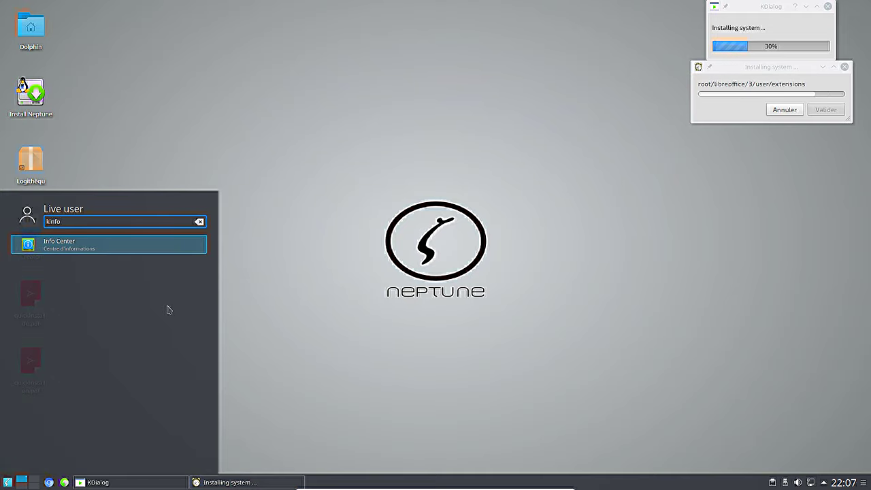
key("Return")
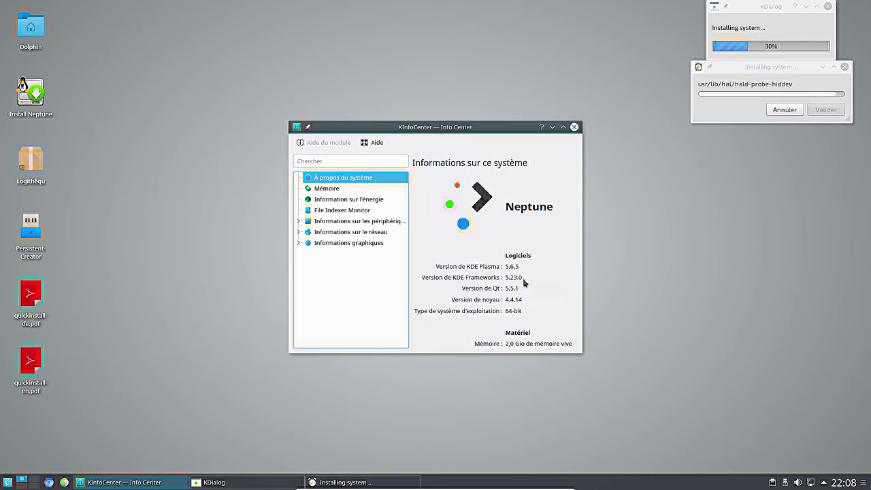
left_click(573, 127)
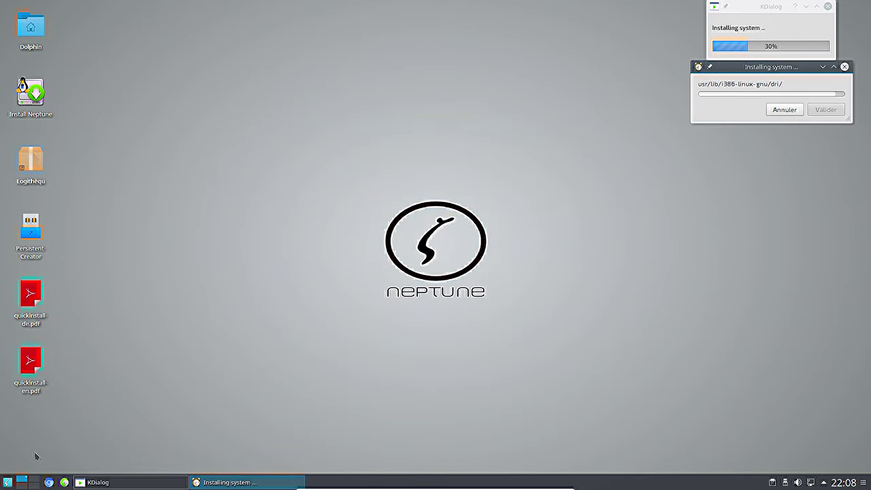
- Replace the application launcher with its cascading alternative, Menu des applications
right_click(7, 483)
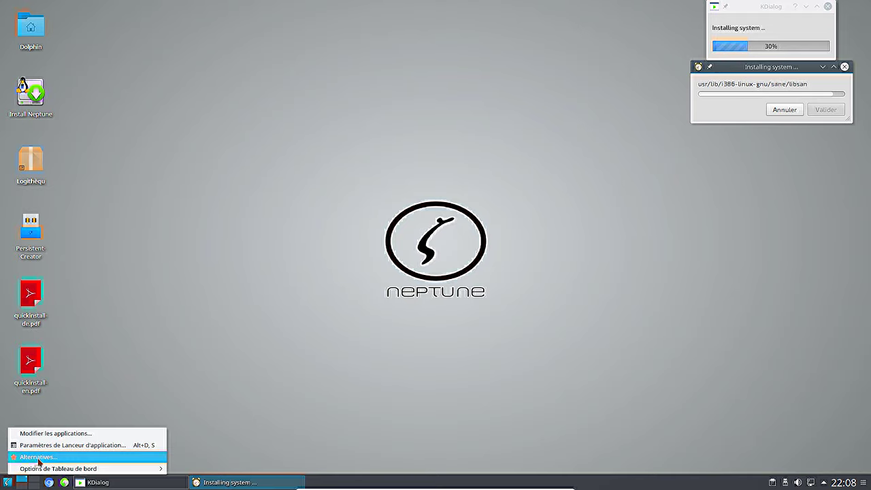
left_click(109, 388)
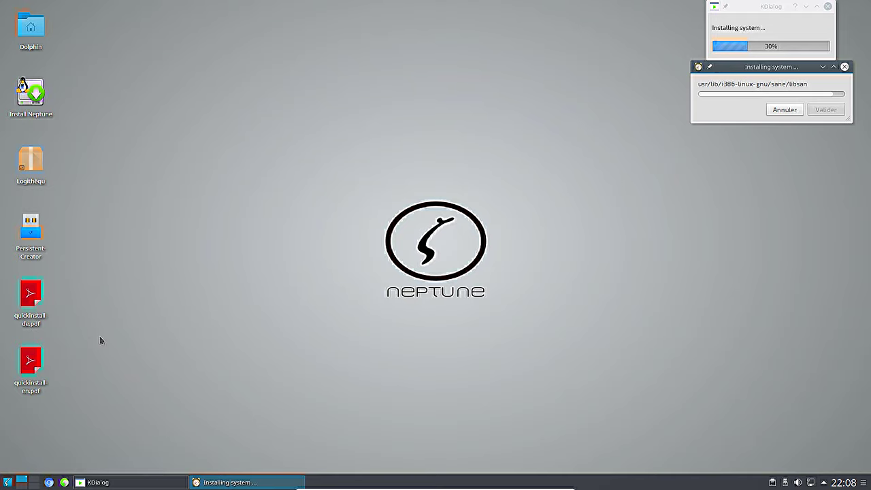
left_click(89, 373)
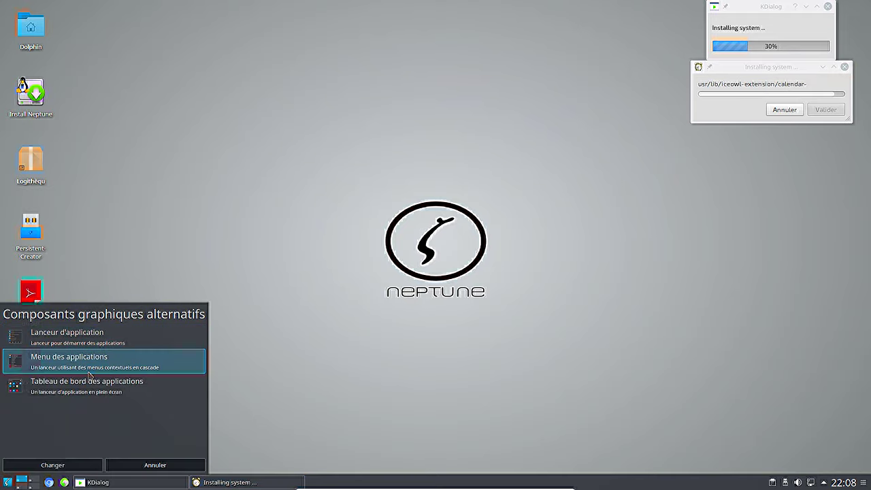
left_click(73, 466)
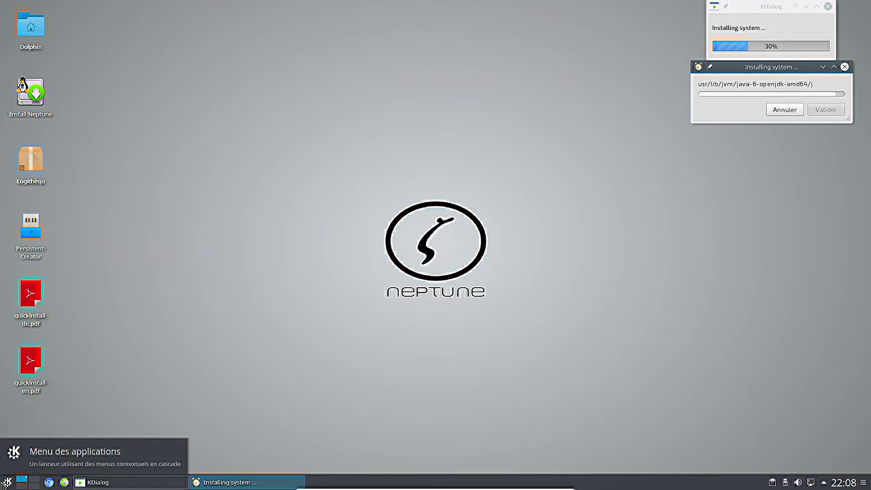
- Look through the Bureautique applications and launch ReText
left_click(3, 481)
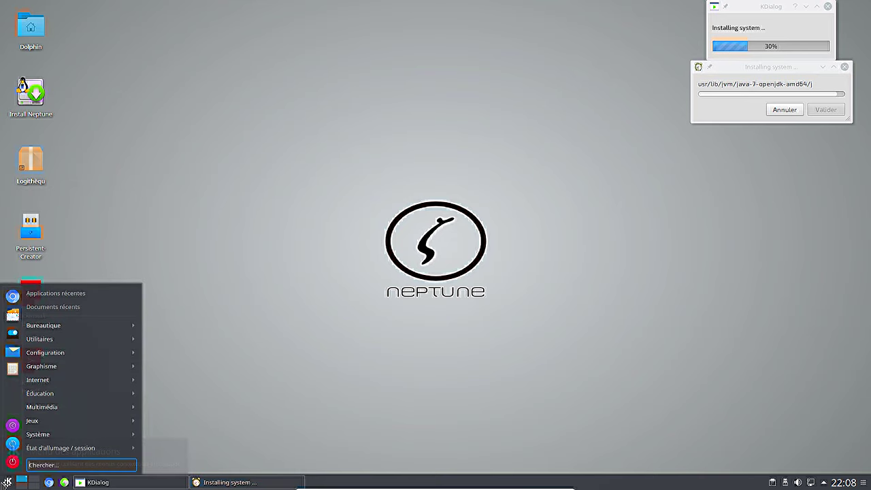
mouse_move(99, 329)
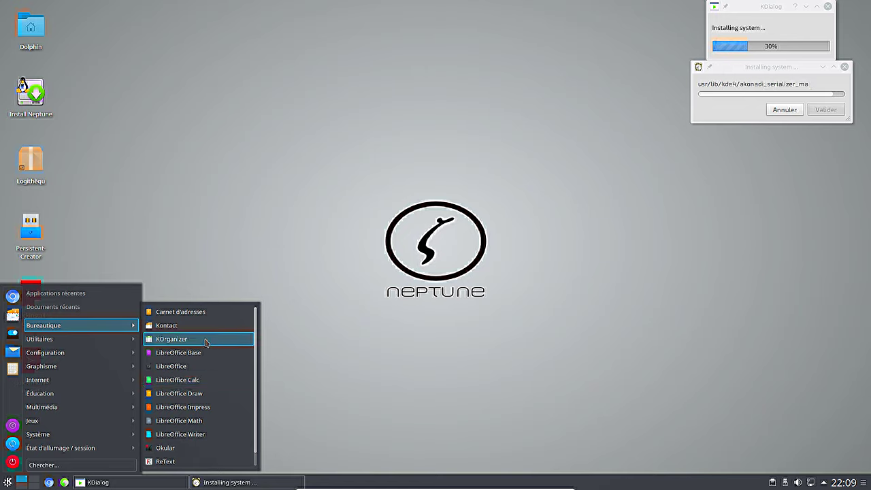
scroll(204, 328, "down", 1)
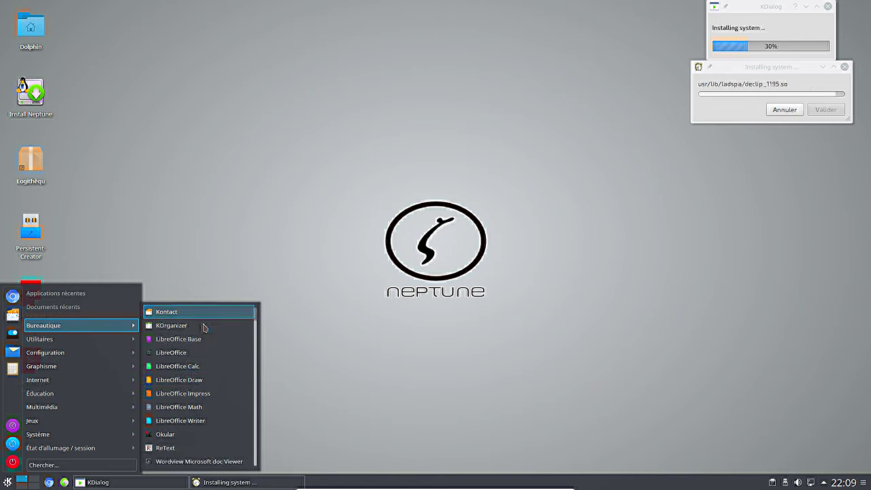
scroll(203, 328, "up", 1)
scroll(204, 328, "down", 1)
scroll(204, 328, "up", 1)
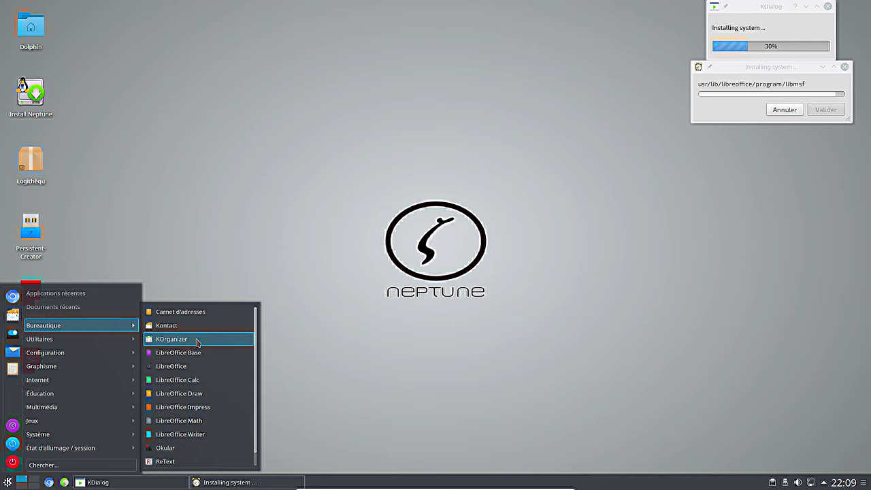
left_click(182, 462)
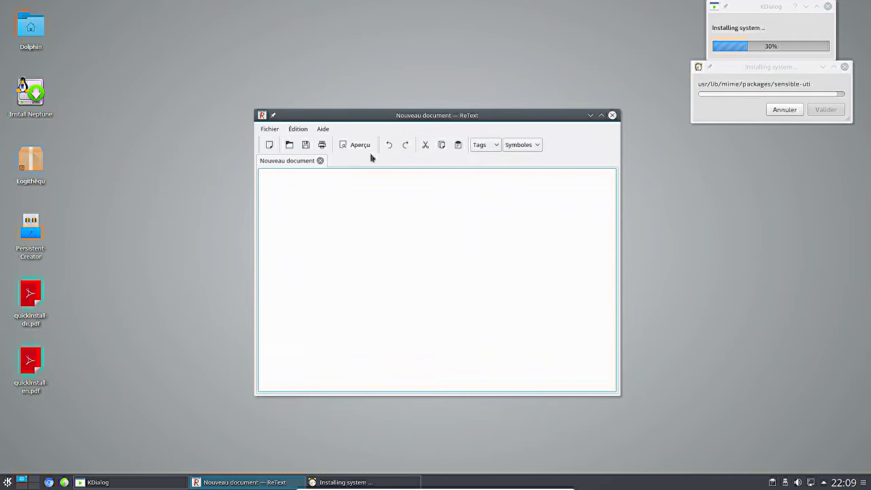
- Check ReText's version information and close the program
left_click(324, 128)
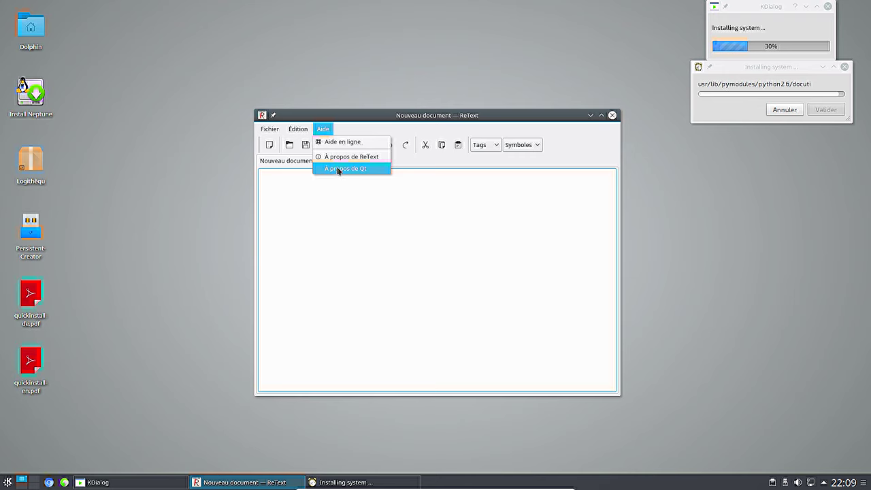
left_click(339, 157)
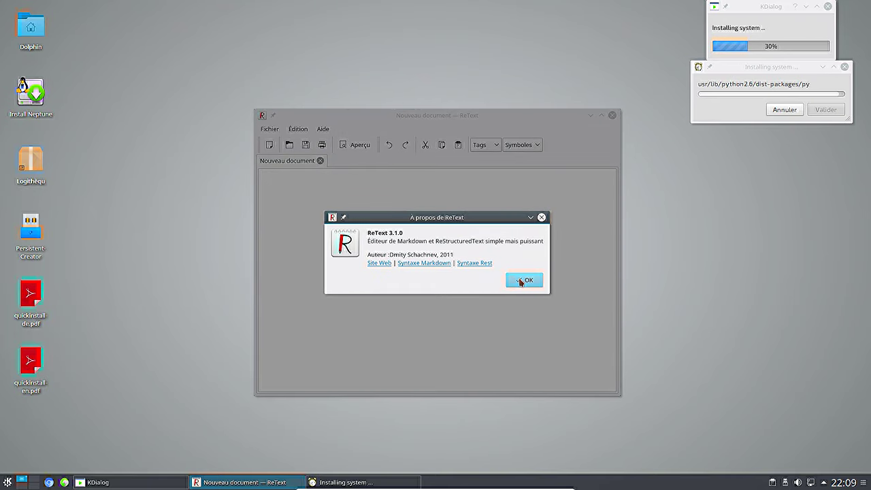
left_click(523, 280)
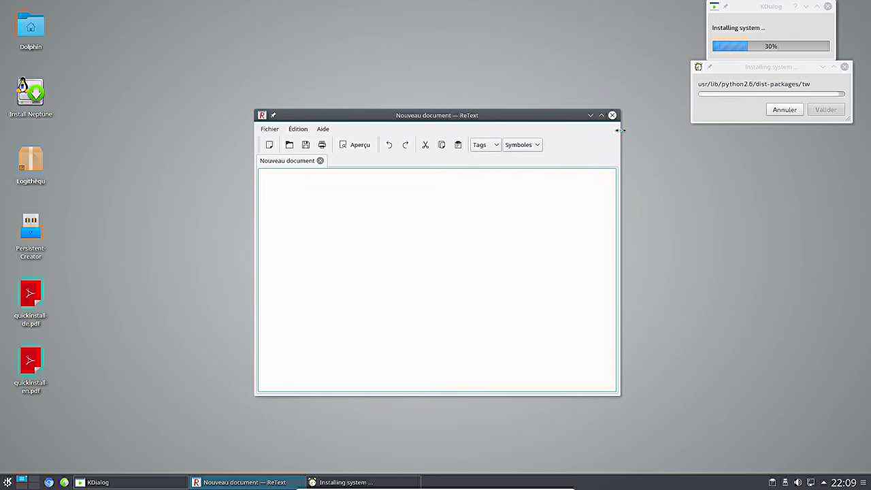
left_click(613, 115)
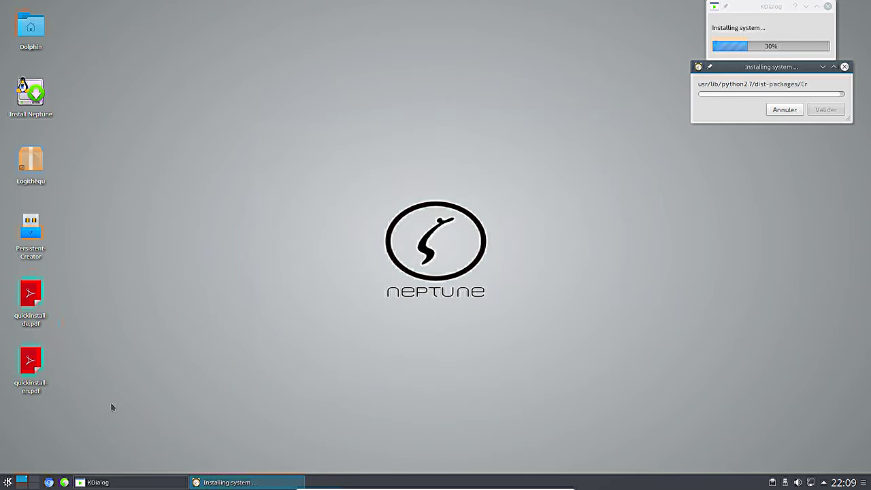
- Launch LibreOffice Calc, check its version information and close it
left_click(7, 482)
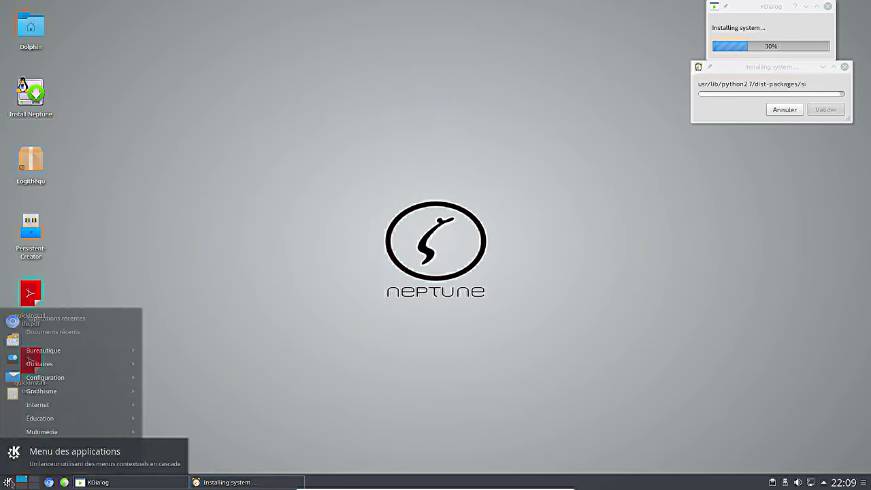
left_click(178, 367)
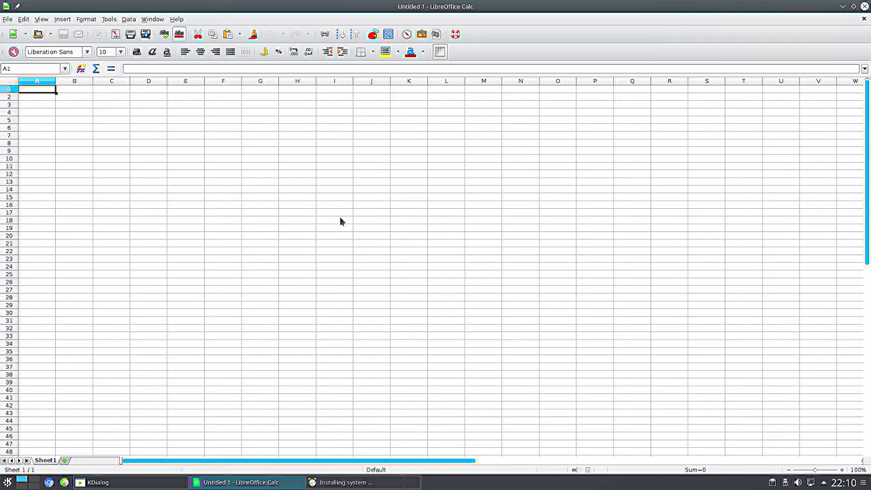
left_click(176, 19)
left_click(217, 79)
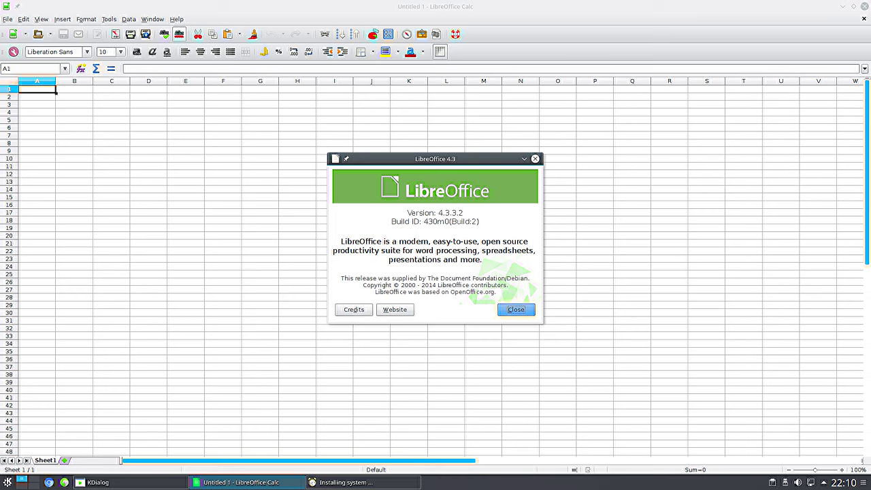
left_click(519, 312)
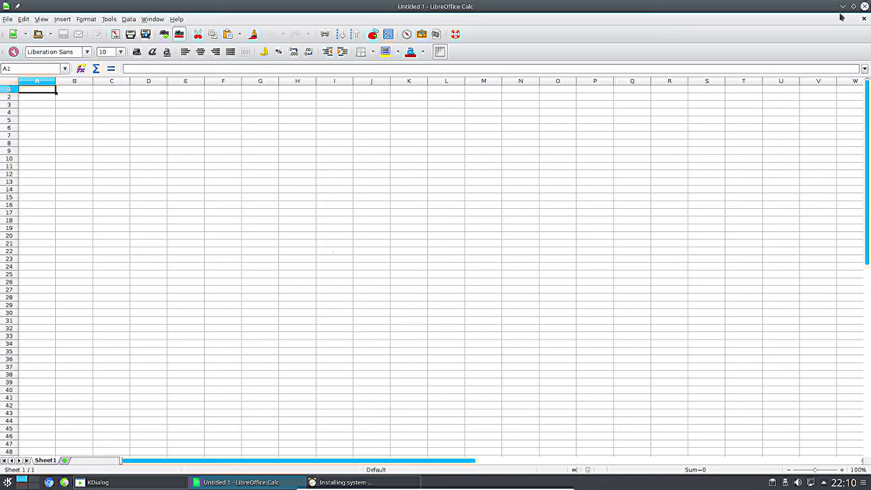
left_click(864, 7)
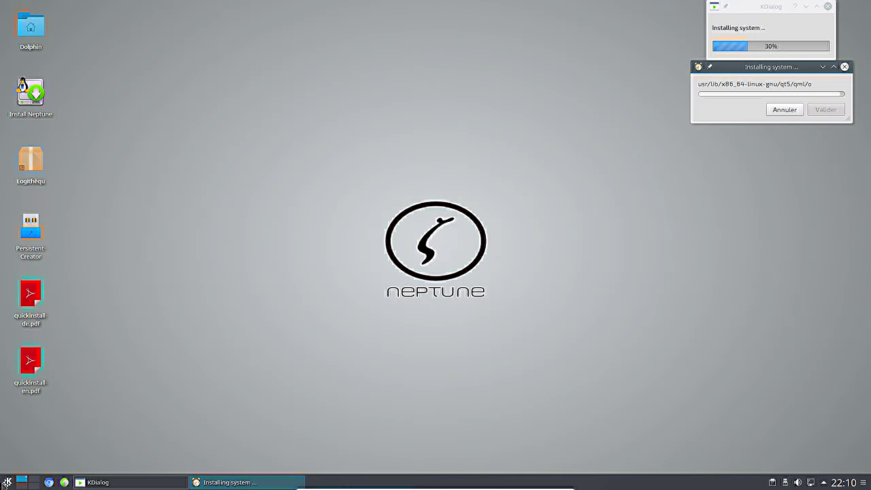
- Launch Zevenoshardwaremanager from the Configuration applications and check the graphics card driver, moving the window slightly higher
left_click(7, 483)
mouse_move(93, 353)
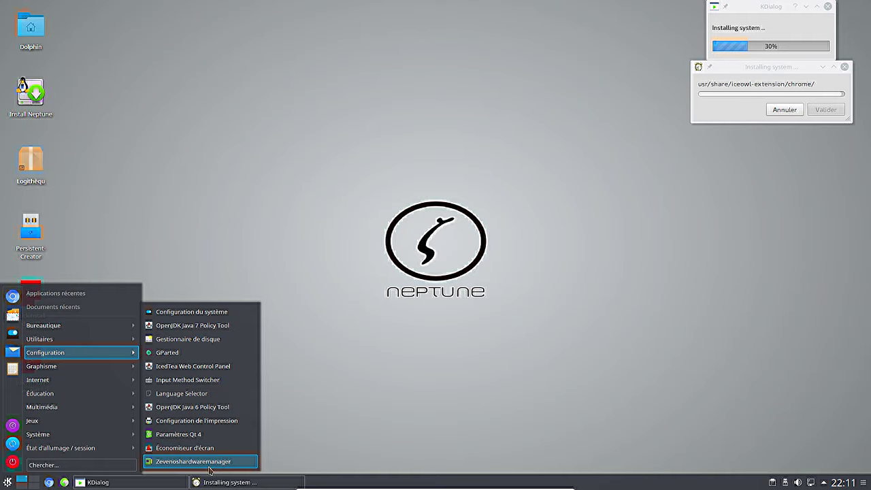
left_click(205, 461)
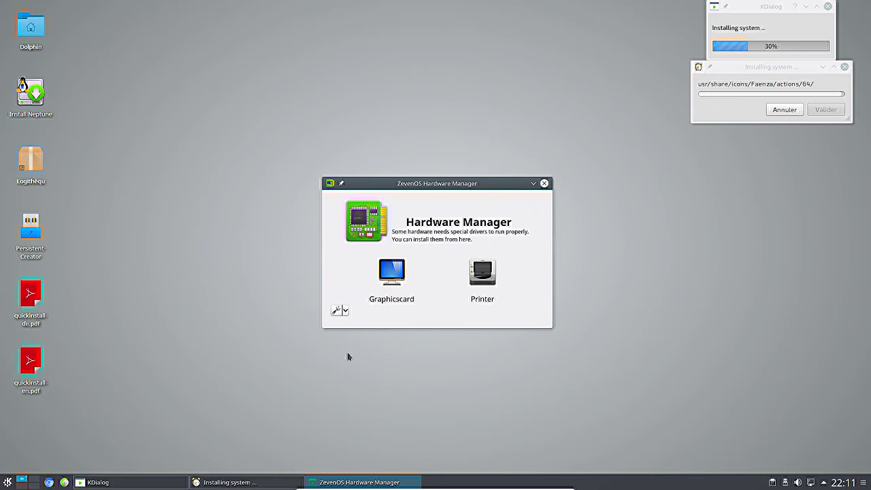
left_click(390, 274)
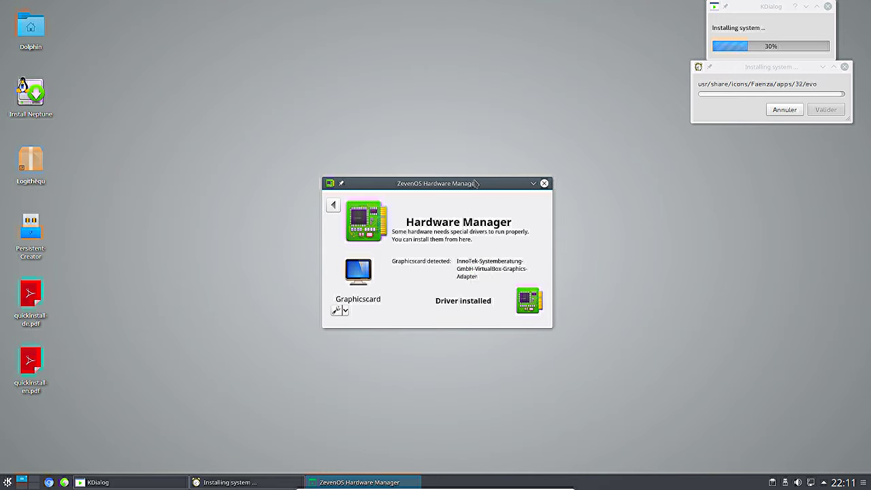
left_click_drag(477, 184, 459, 140)
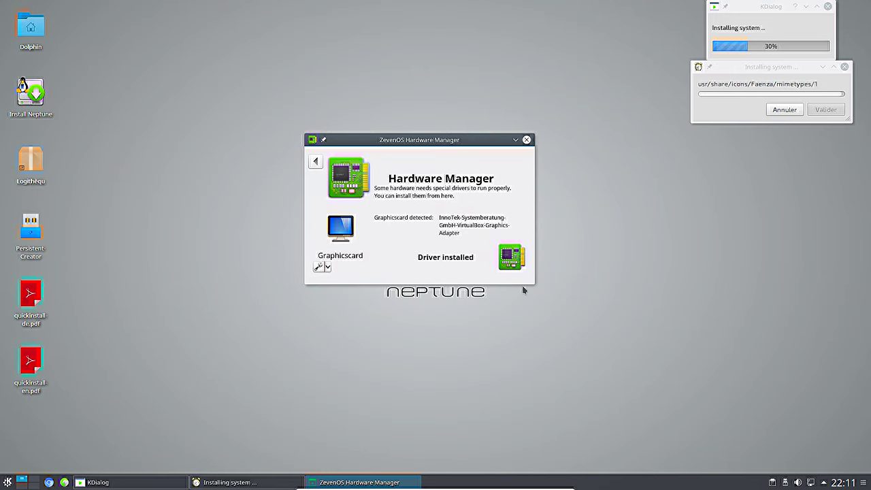
- Review the available printer drivers in the Hardware Manager without installing any, and close it
left_click(315, 163)
left_click(466, 233)
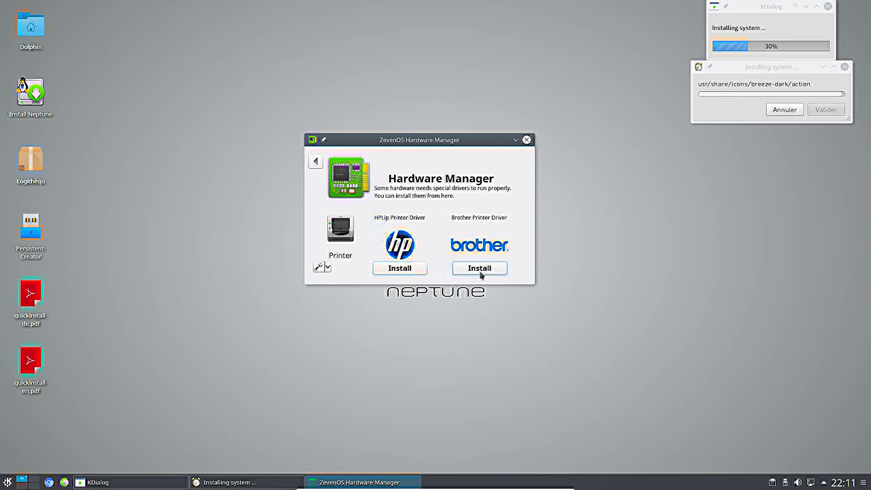
left_click(315, 161)
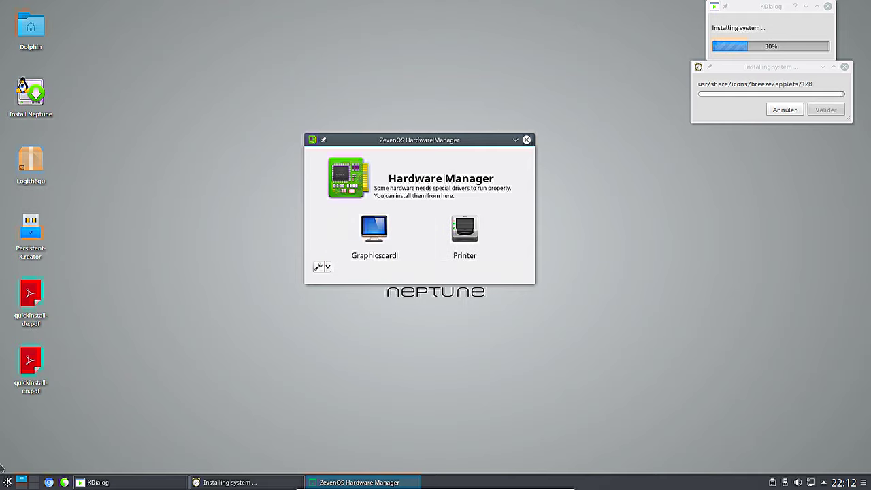
left_click(527, 139)
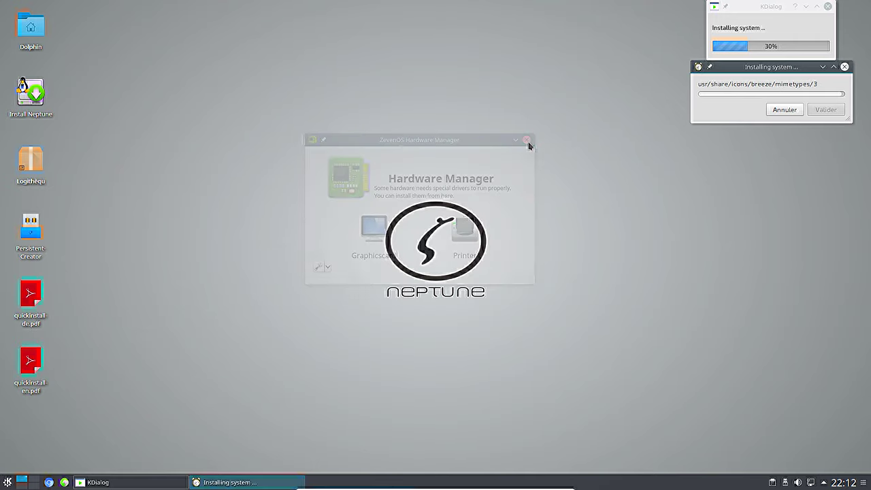
- Look through the Graphisme applications, launch the GIMP image editor and switch it to single-window mode
left_click(8, 482)
mouse_move(83, 359)
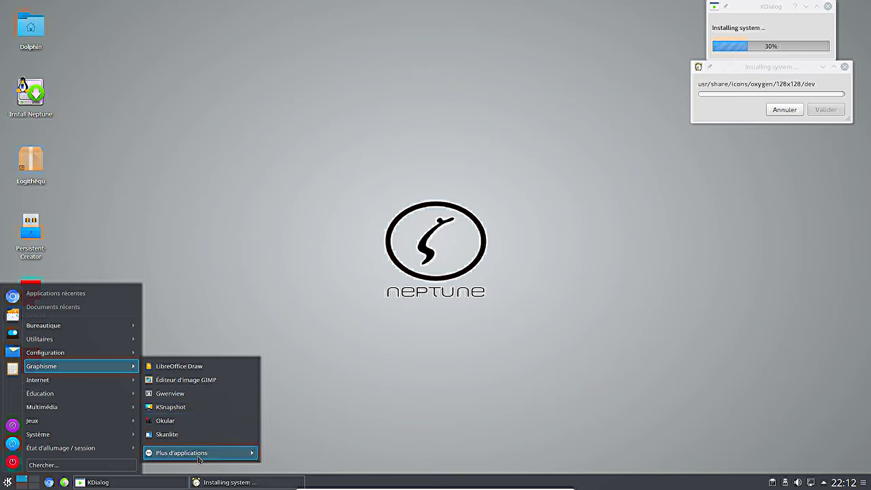
mouse_move(198, 455)
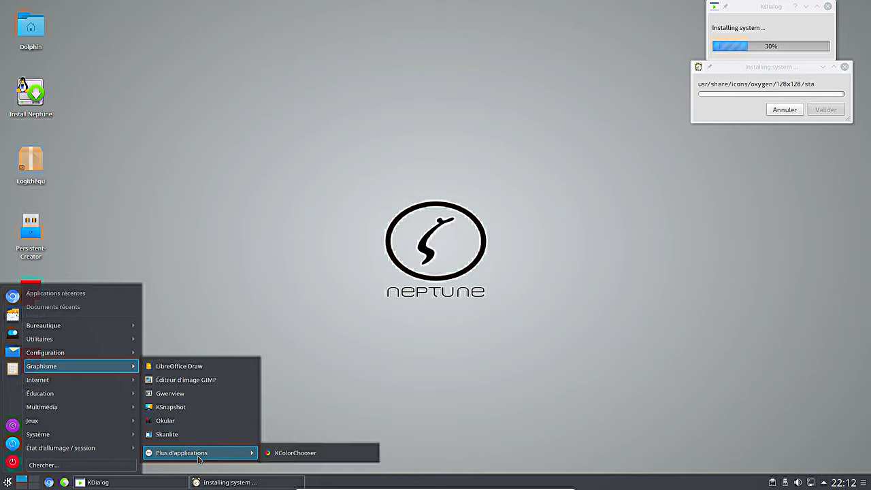
left_click(205, 380)
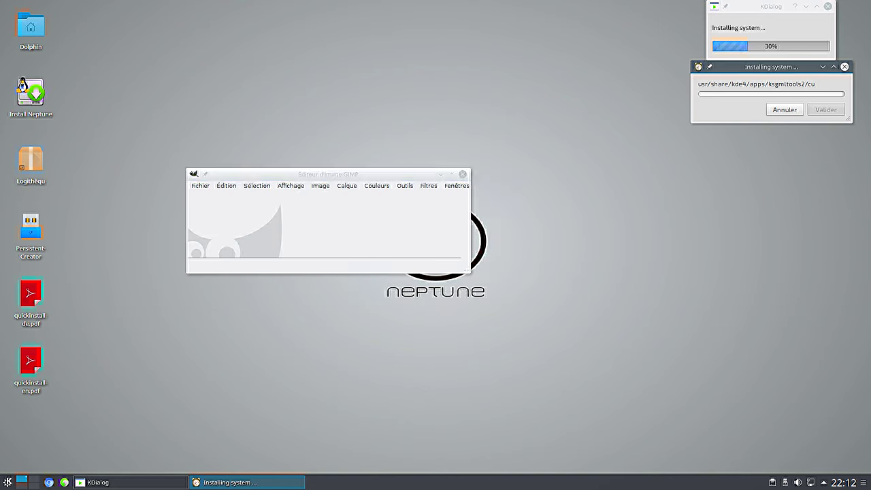
left_click(457, 186)
left_click(486, 263)
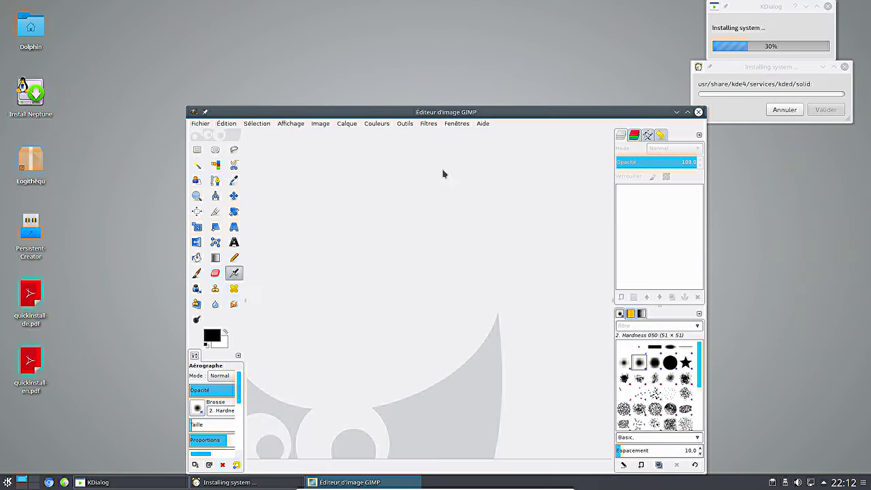
- Check GIMP's version information and close the information dialog
left_click(483, 123)
left_click(488, 165)
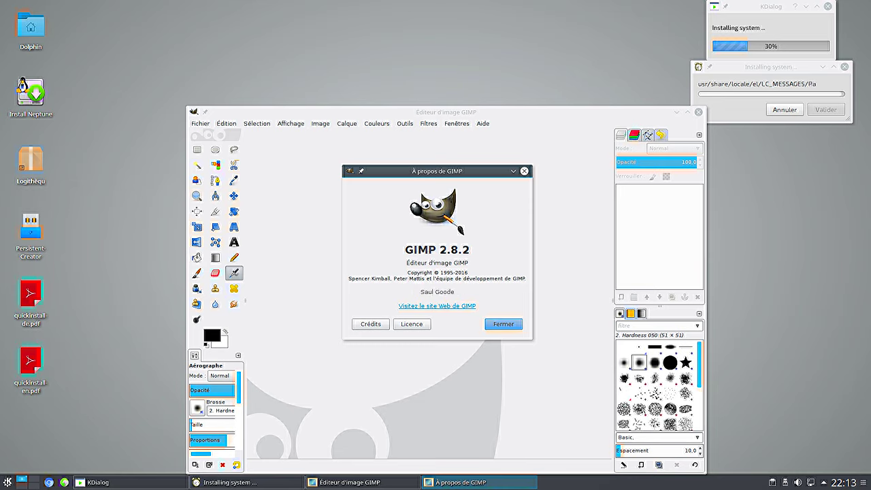
left_click(510, 327)
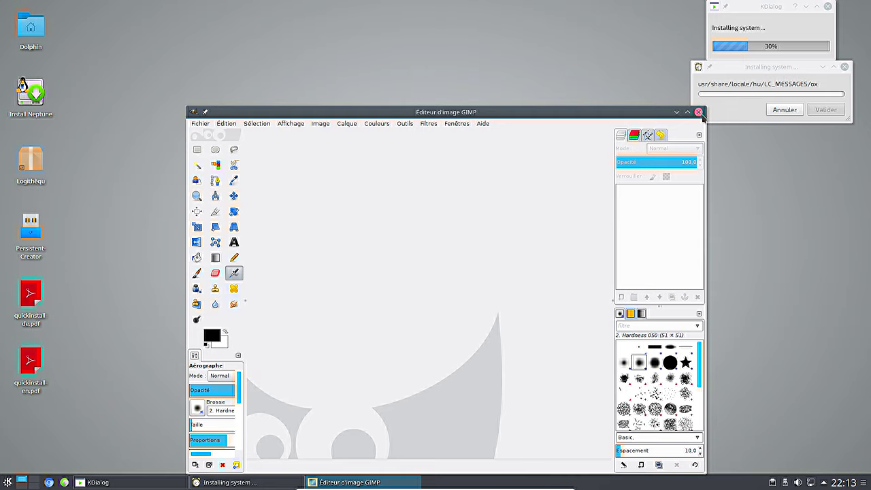
- Close GIMP, and launch the Icedove mail client and the Chromium web browser from the Internet applications
left_click(699, 112)
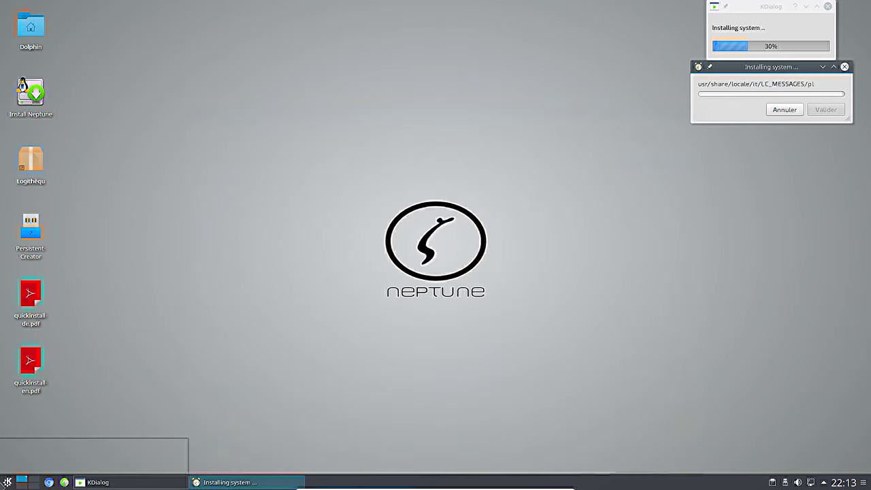
left_click(7, 482)
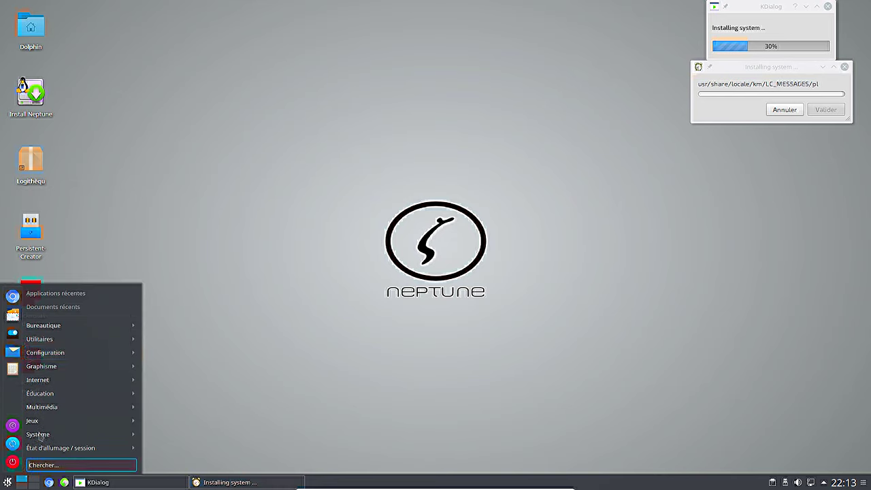
mouse_move(75, 368)
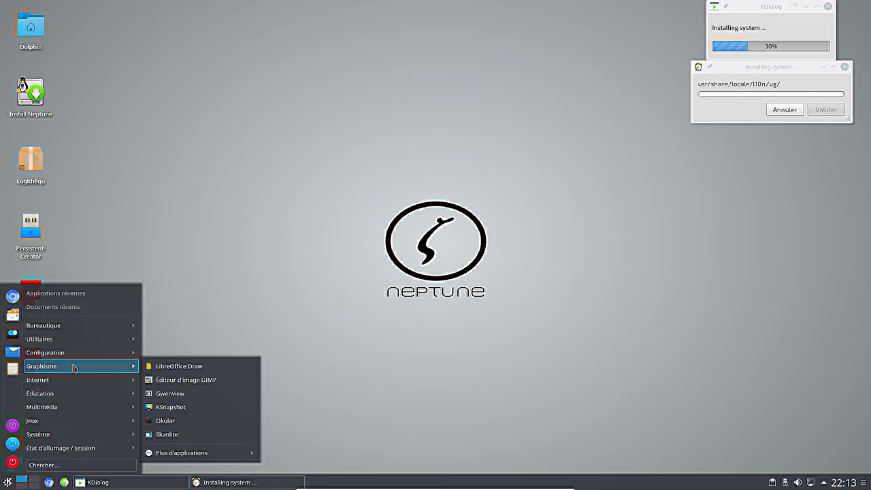
mouse_move(69, 386)
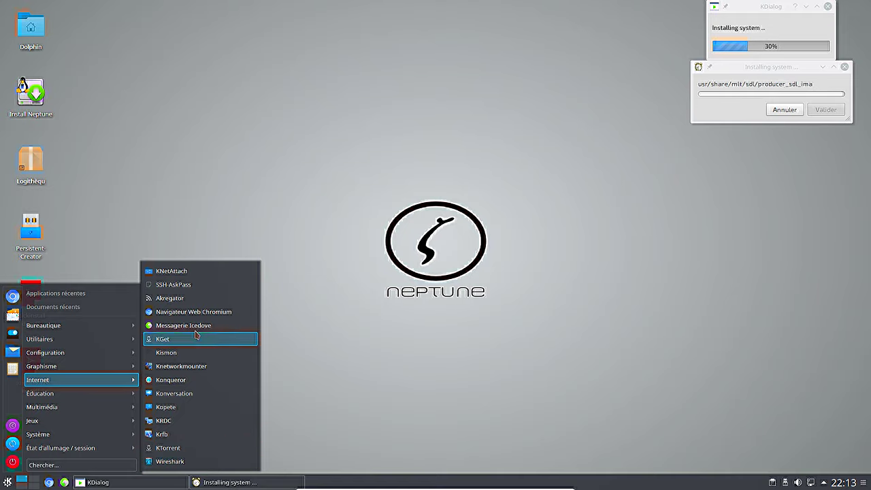
left_click(194, 329)
left_click(8, 482)
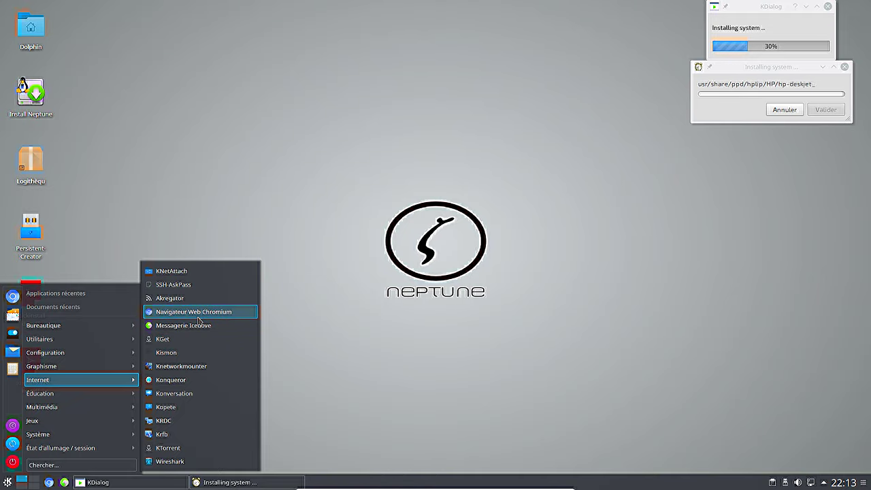
left_click(198, 317)
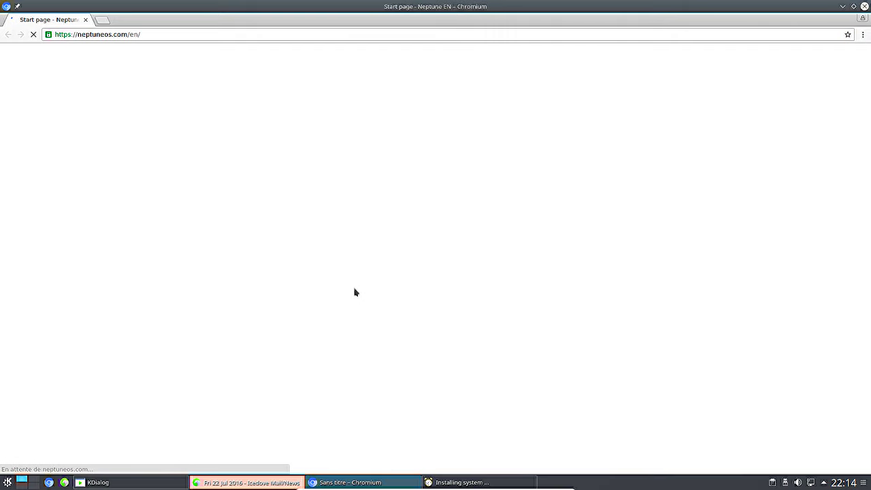
- Switch to Icedove without setting up an email account, check its version information and close the mail client
left_click(244, 483)
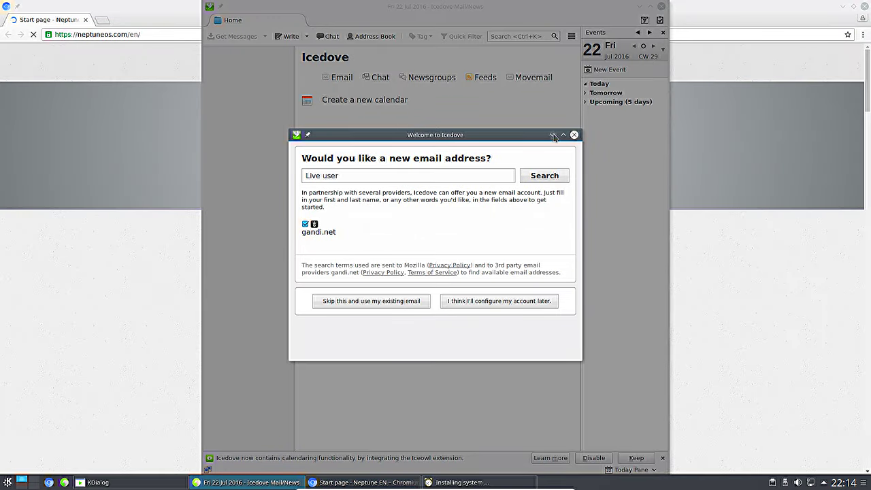
key("Escape")
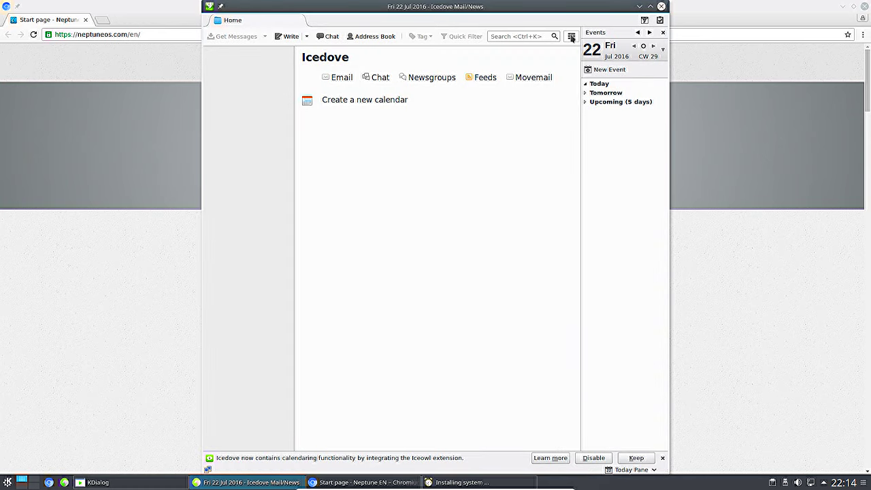
left_click(571, 36)
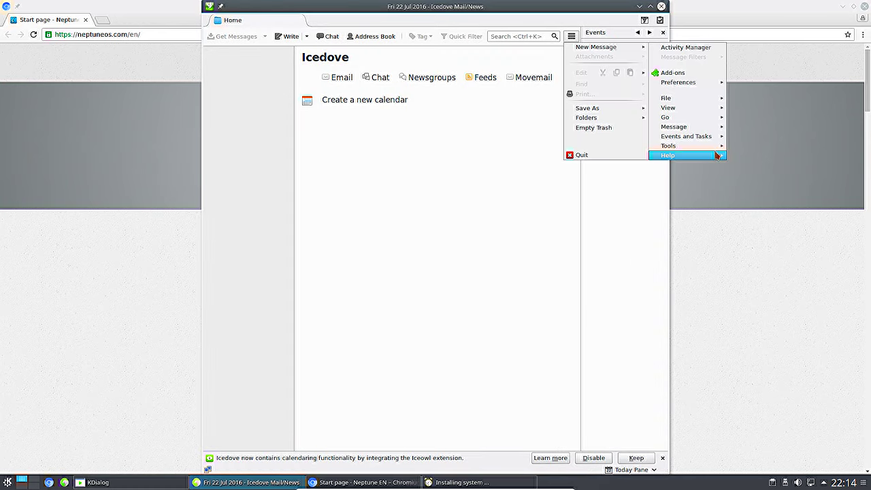
mouse_move(726, 159)
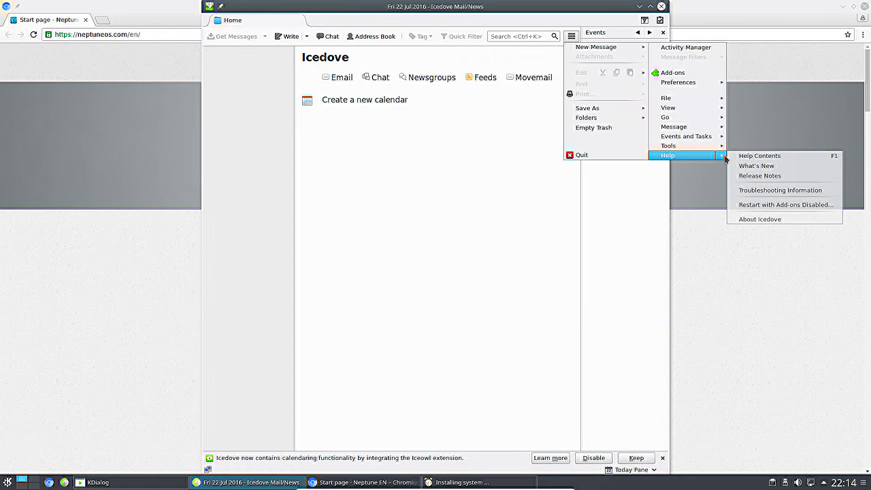
left_click(751, 220)
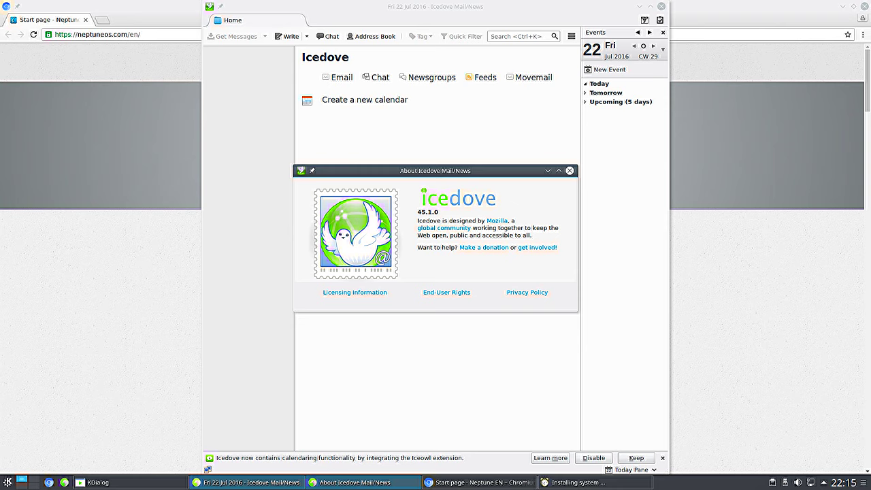
left_click(570, 170)
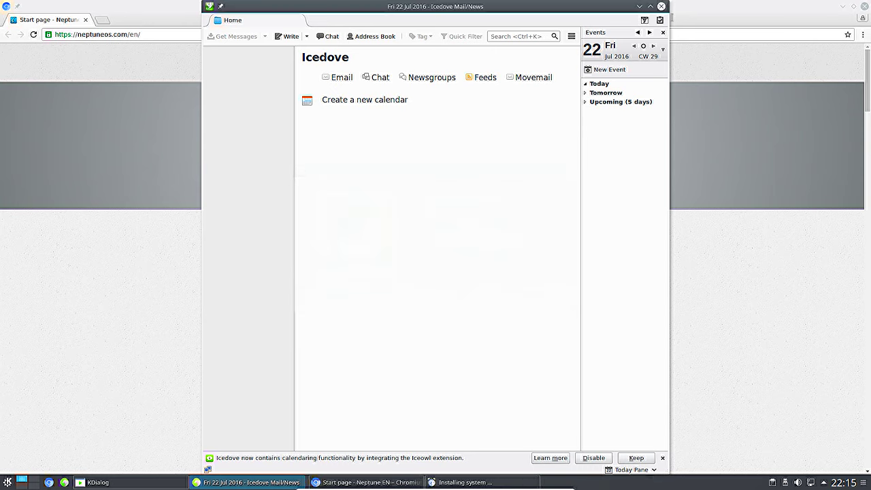
left_click(661, 6)
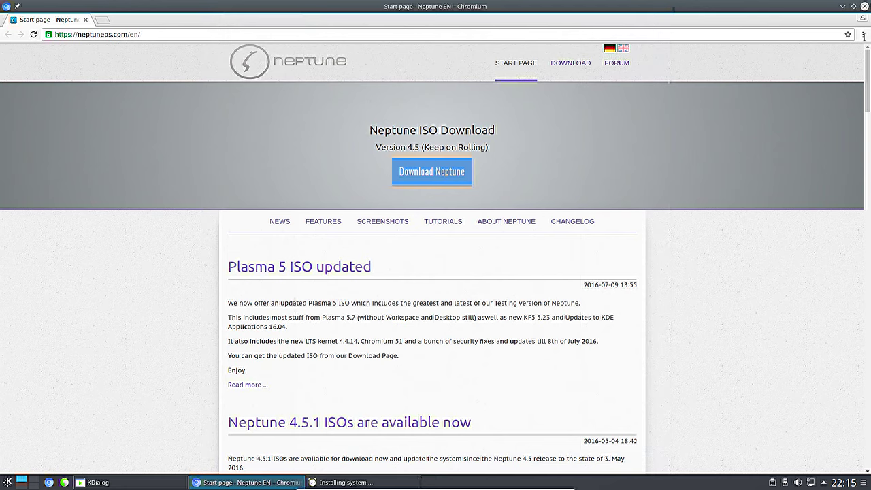
- Check Chromium's version on its À propos page and close the browser
key("alt+f")
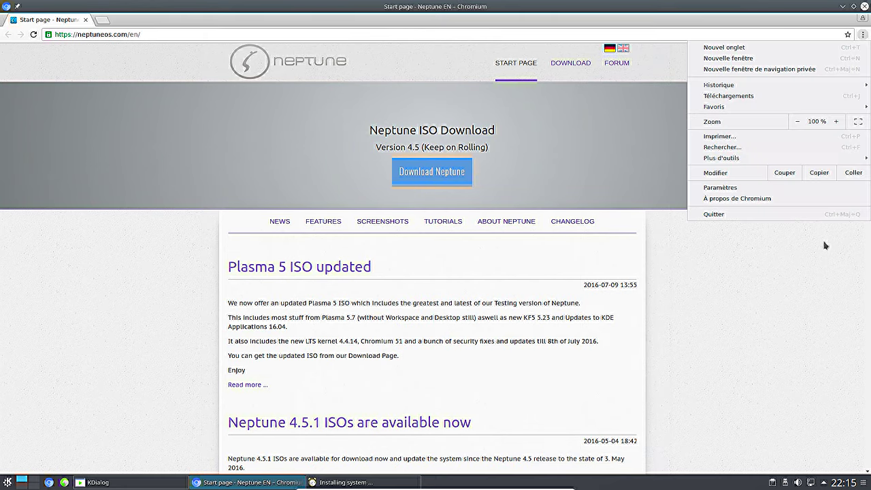
left_click(789, 200)
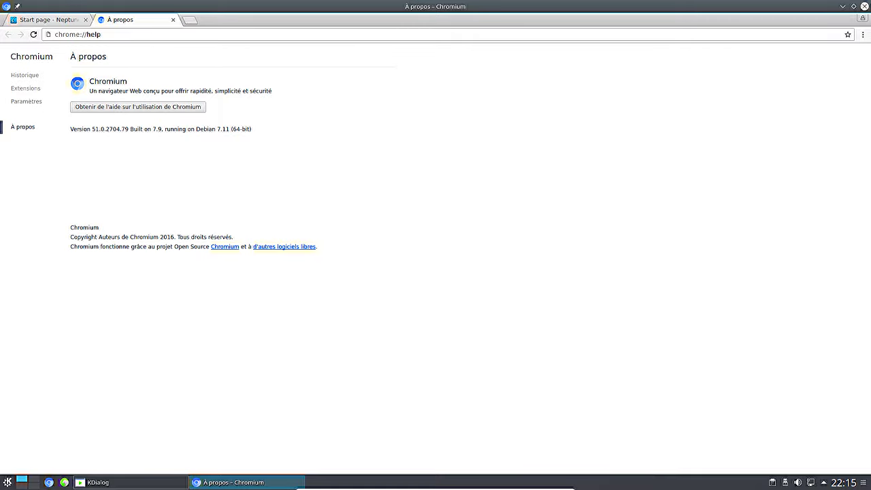
left_click(173, 20)
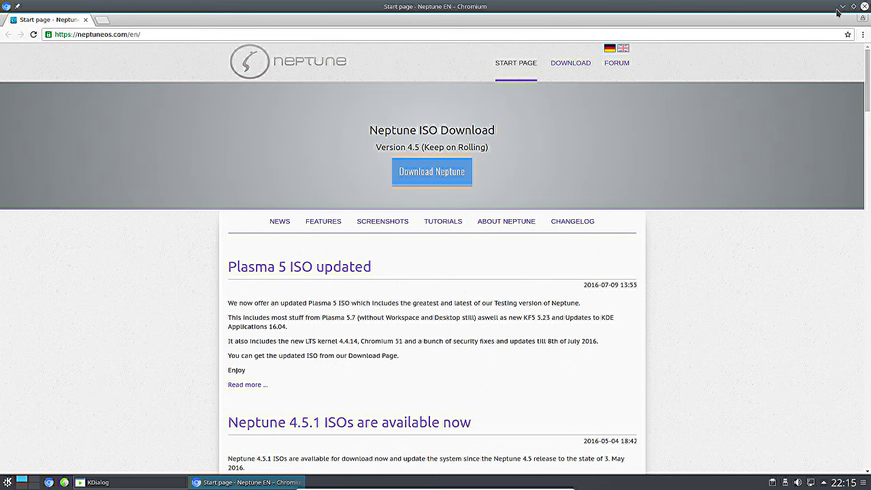
left_click(864, 7)
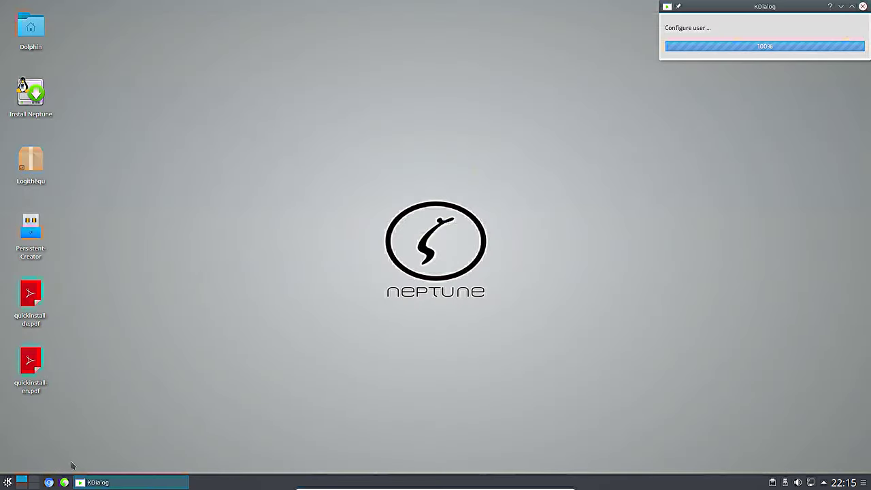
- Try to launch the terminal by searching for "kons" in the application launcher
left_click(8, 482)
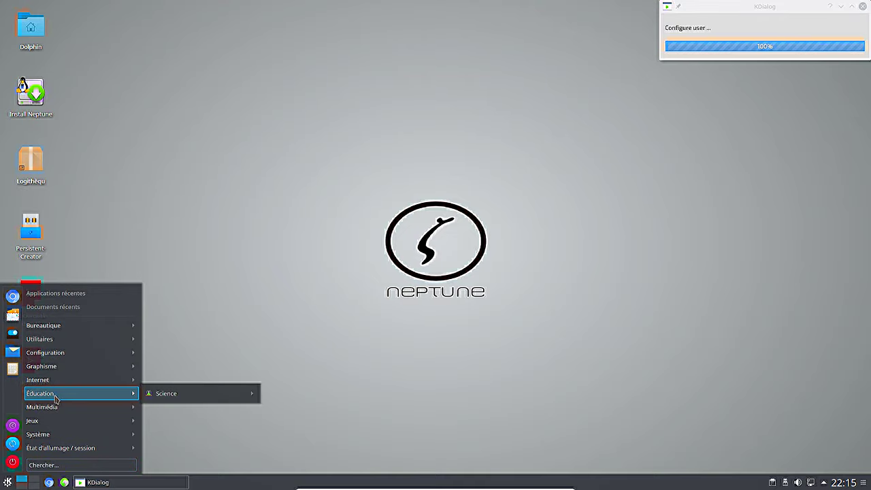
type("kons")
key("Return")
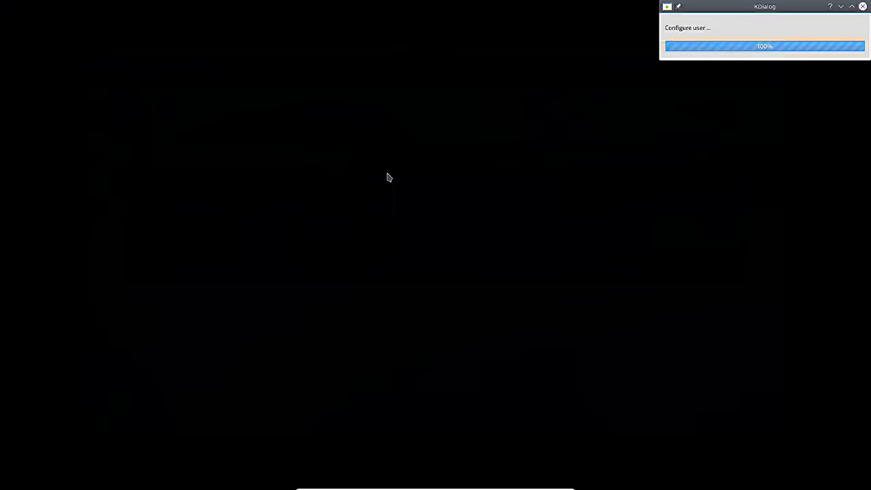
- Launch the Konsole terminal by running "konsole" from the command runner
key("alt+F2")
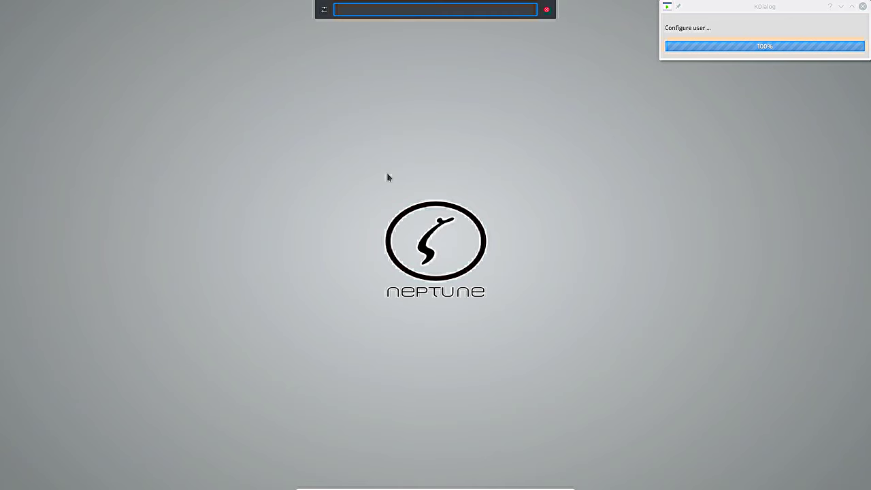
type("konsole")
left_click(445, 27)
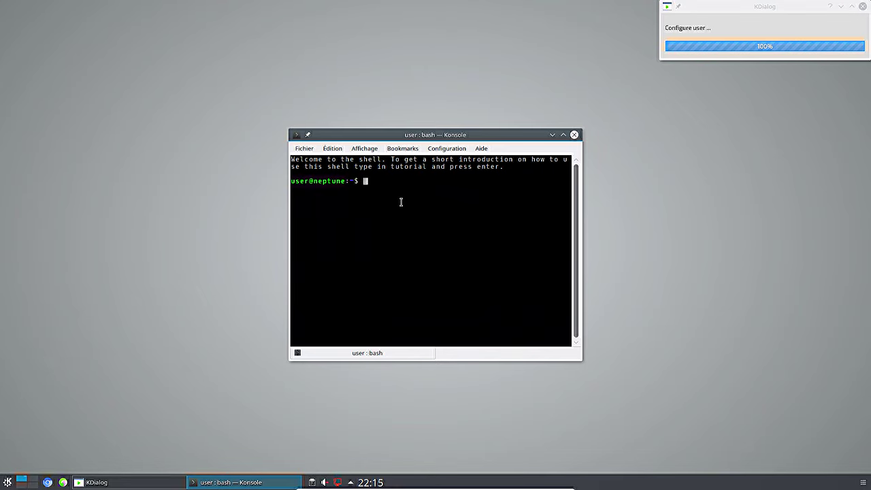
- Show the distribution's release information with lsb_release -a, select the codename in the output and close the terminal
type("lsb_re")
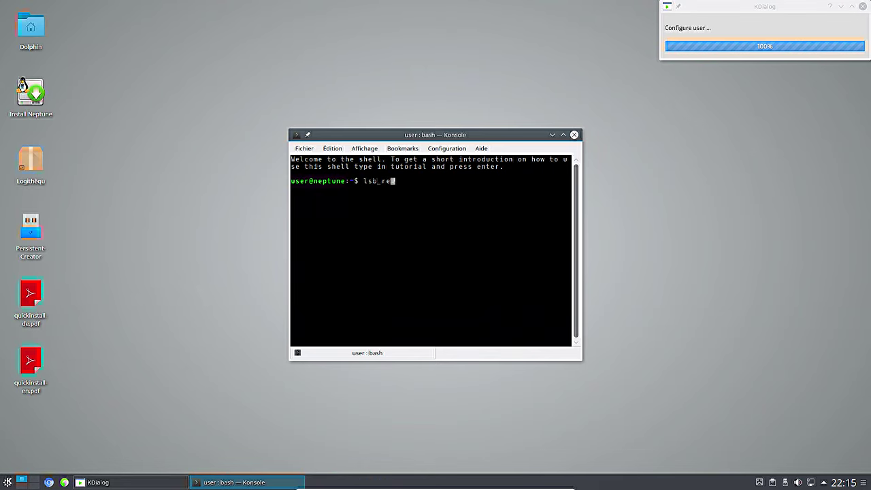
type("lease -a")
key("Return")
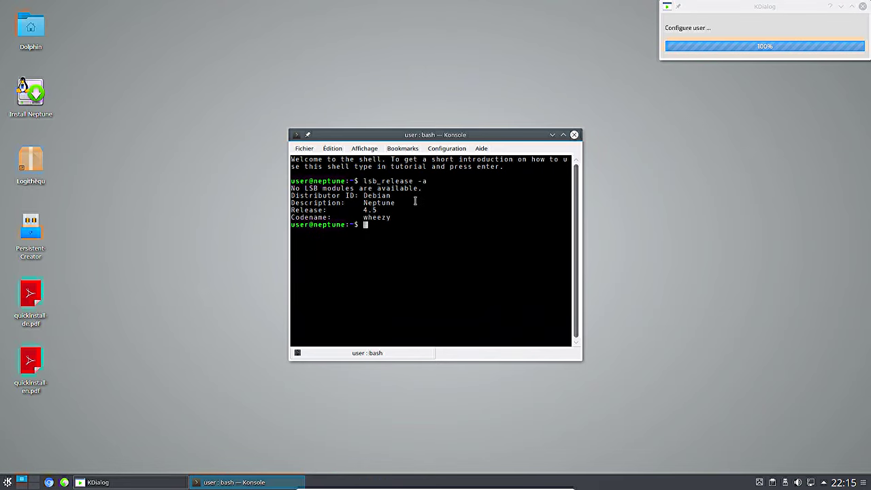
double_click(385, 218)
left_click(576, 135)
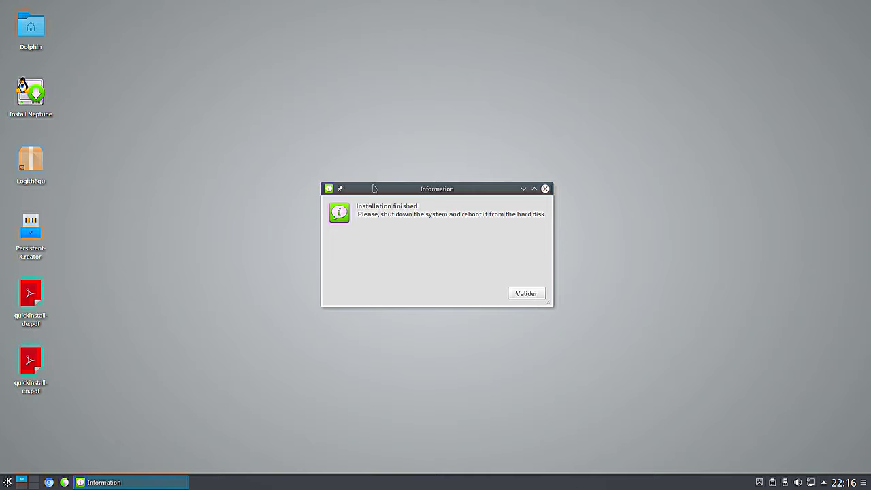
- Open the Recffmpeg screen recorder from the Multimédia applications, move its window nearer the desktop's centre and close it
left_click(8, 483)
mouse_move(76, 371)
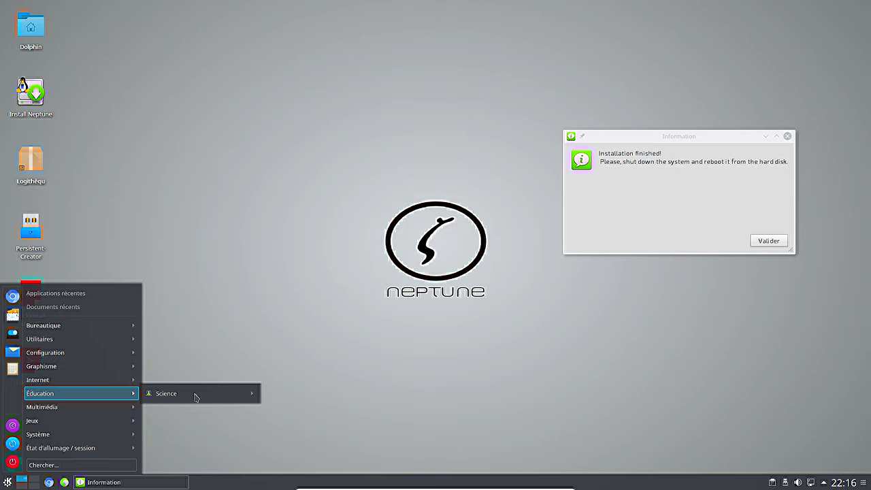
mouse_move(104, 408)
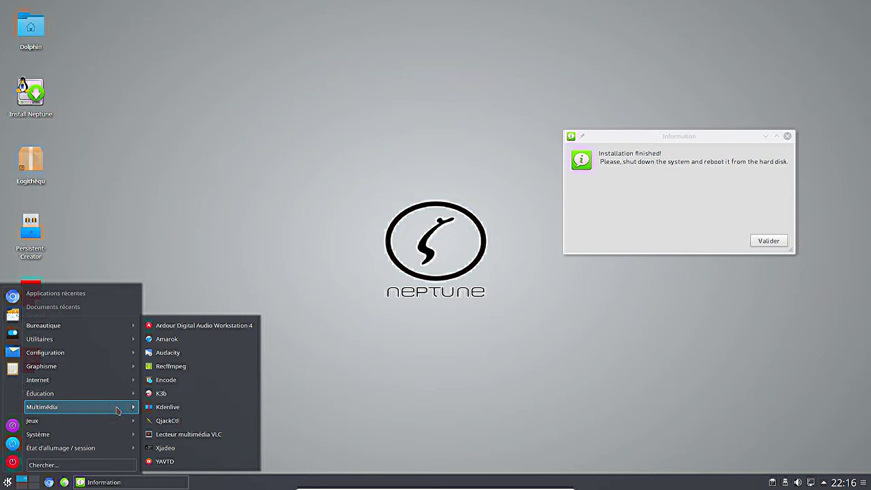
left_click(196, 368)
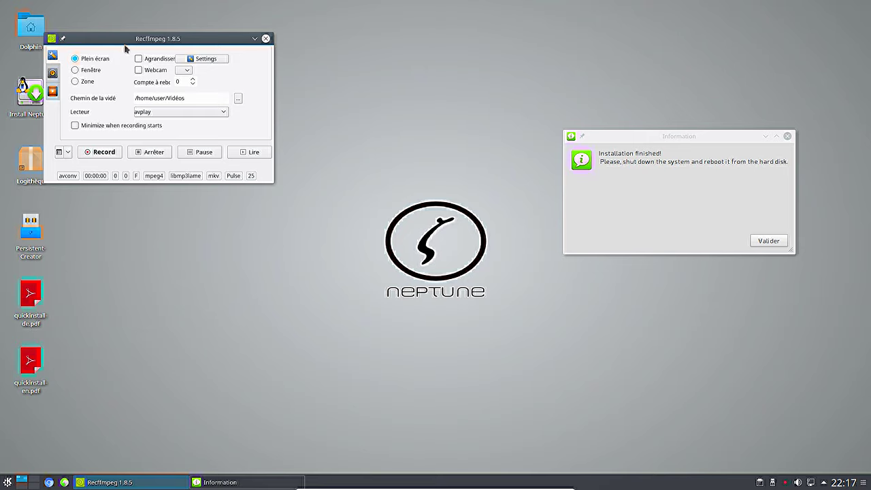
left_click_drag(122, 41, 252, 187)
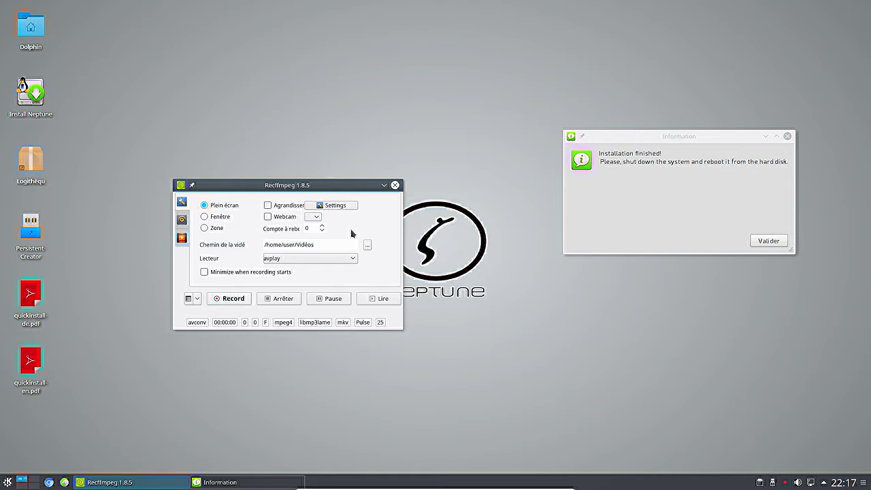
left_click(394, 185)
- Launch the VLC media player from the Multimédia applications and accept its privacy notice with metadata network access allowed
left_click(7, 482)
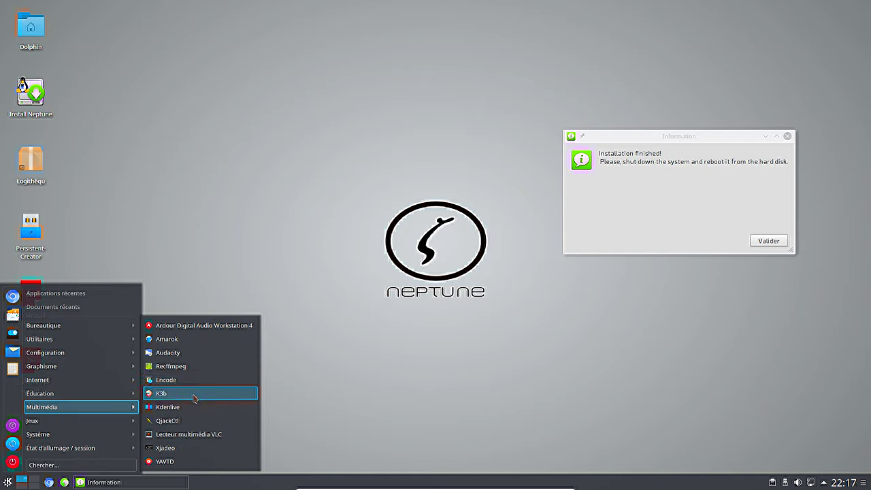
left_click(213, 442)
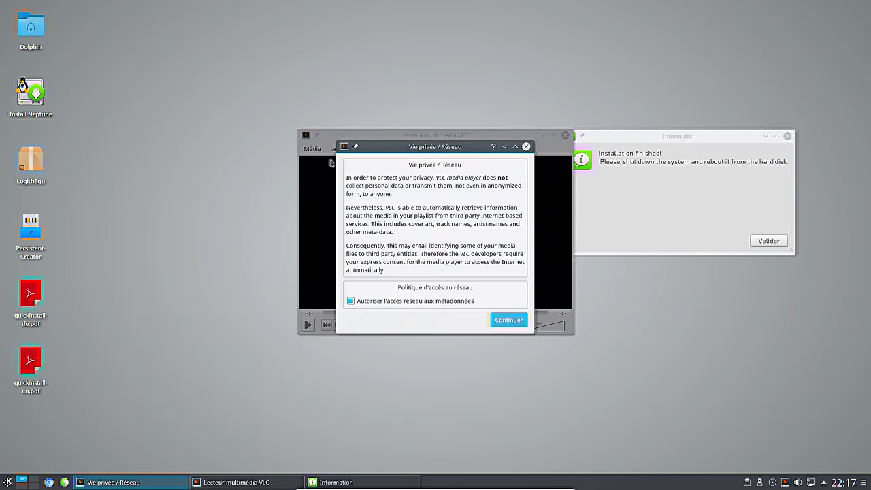
left_click(502, 318)
- Check VLC's version in its À propos information and close the media player
left_click(503, 148)
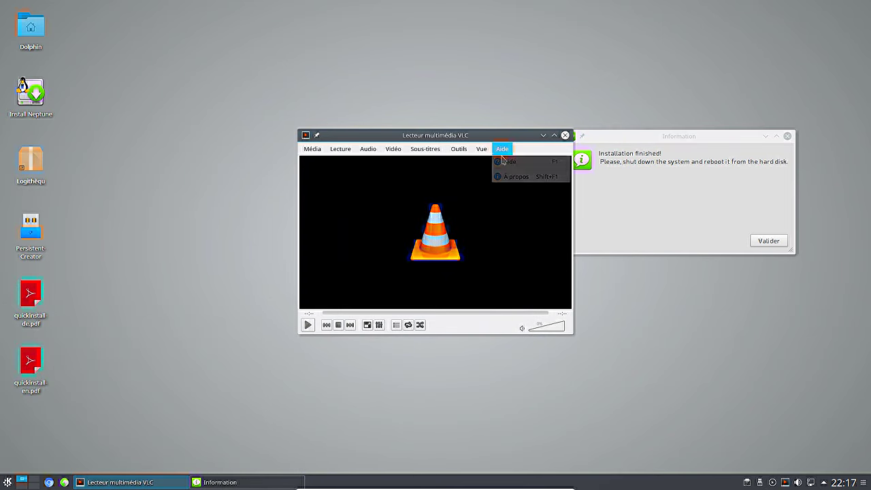
left_click(516, 176)
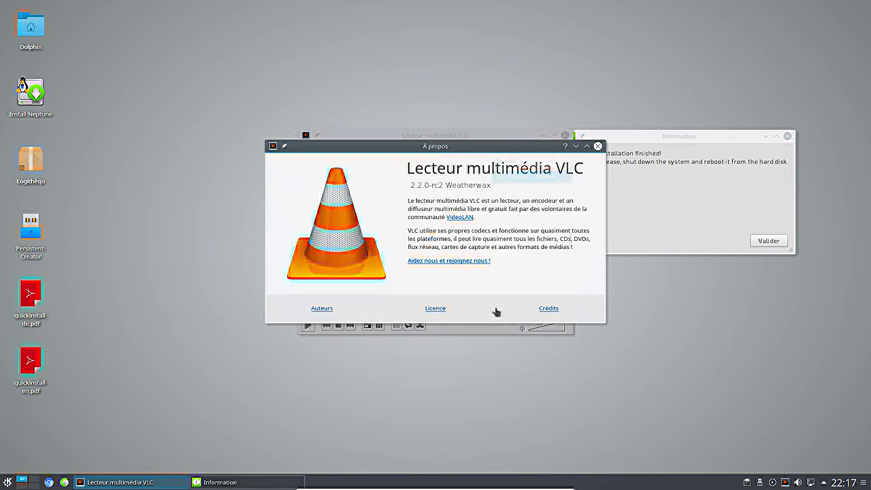
left_click(598, 145)
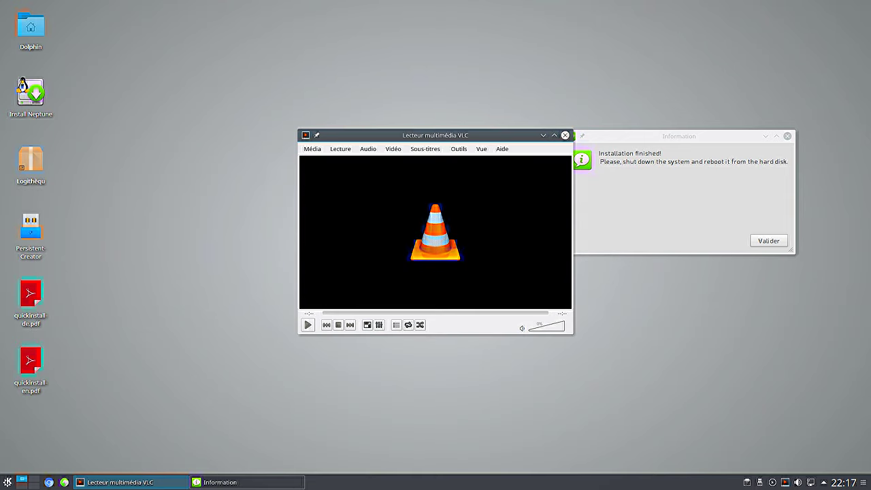
left_click(565, 135)
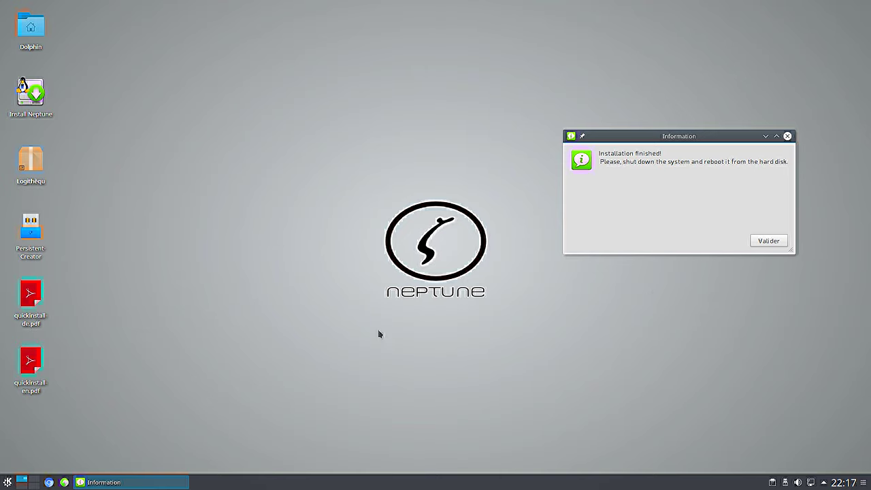
- Look through the Système applications in the launcher and acknowledge the installation-finished message
left_click(6, 483)
mouse_move(69, 417)
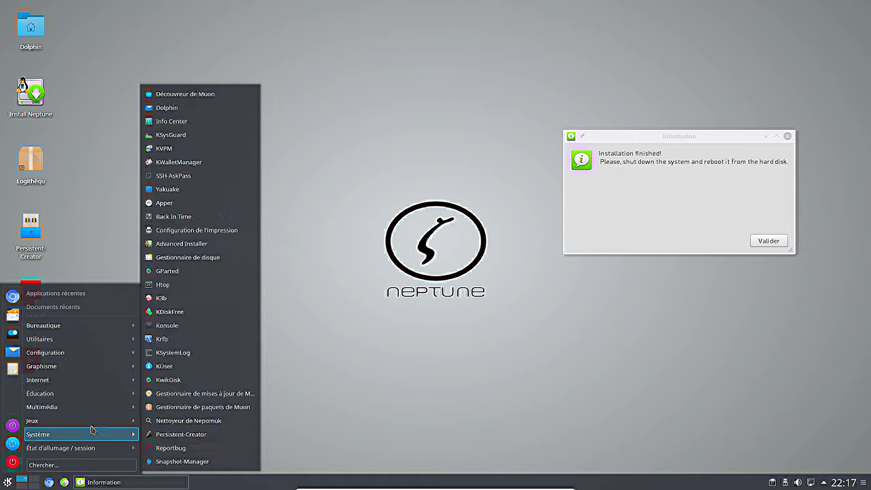
mouse_move(218, 434)
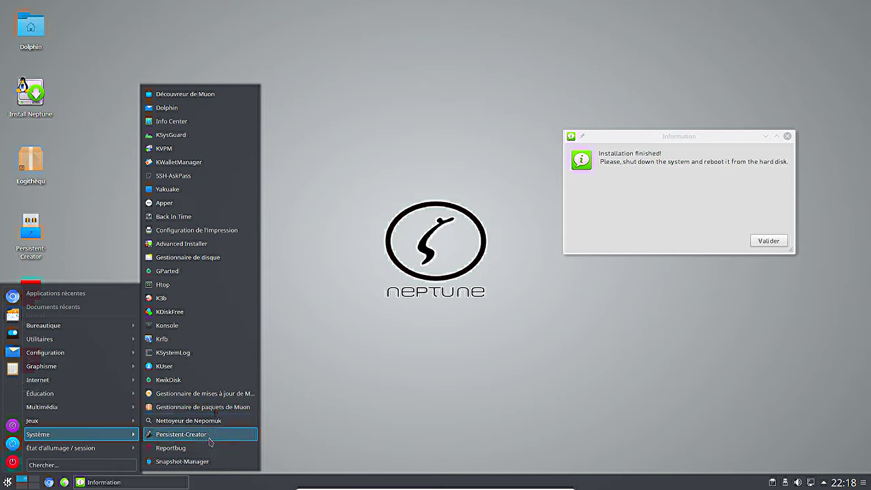
mouse_move(112, 448)
left_click(761, 243)
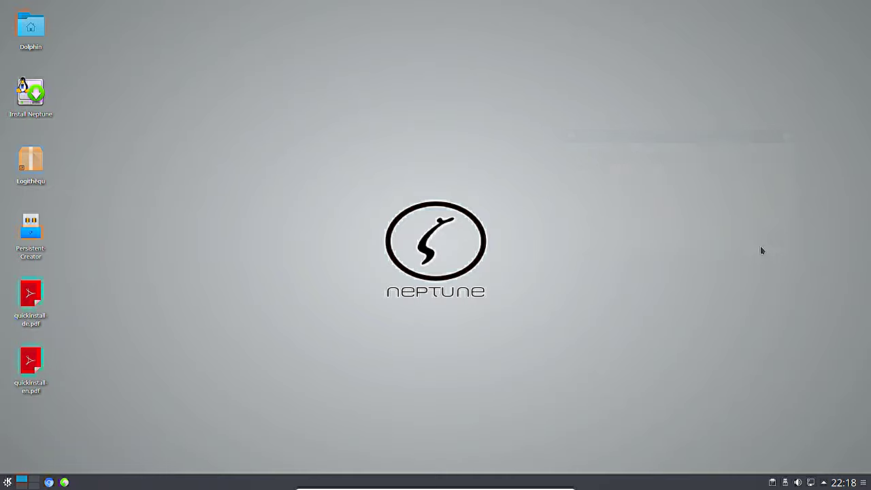
- Restart the live system from the application launcher and confirm the restart
left_click(7, 482)
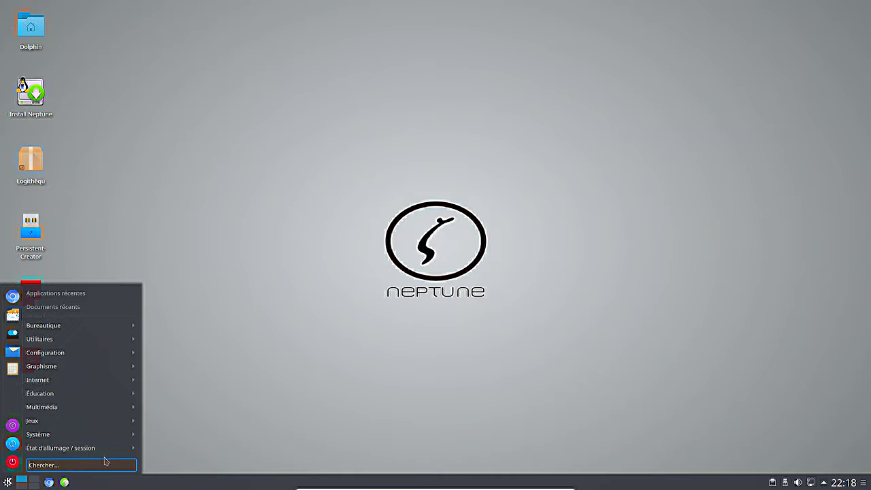
left_click(13, 446)
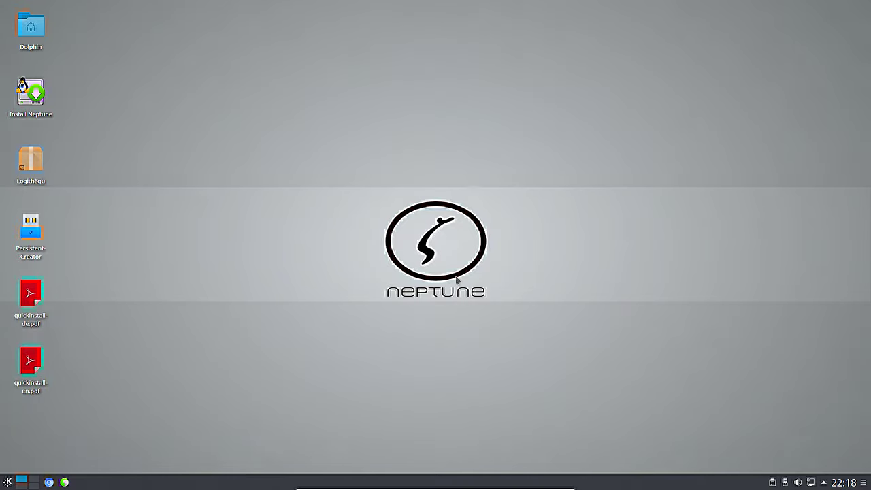
left_click(435, 229)
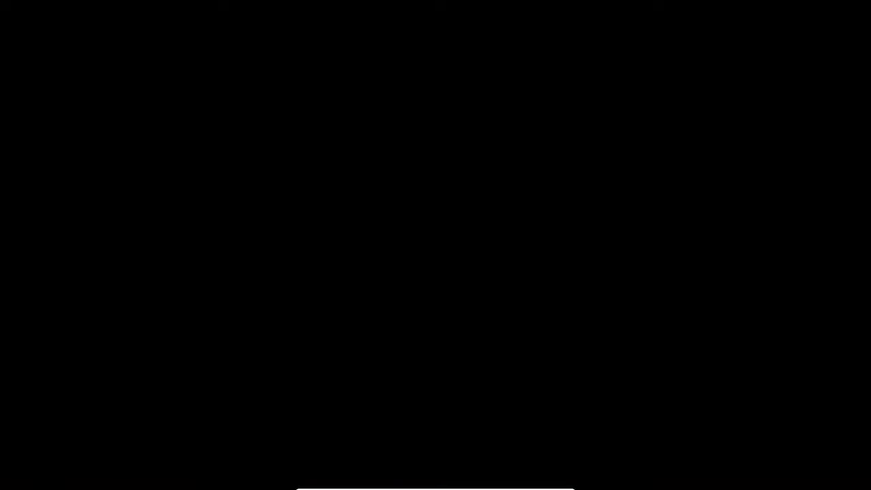
- Leave the VirtualBox machine's full-screen view, check the list of optical drive images and return to full screen
mouse_move(449, 486)
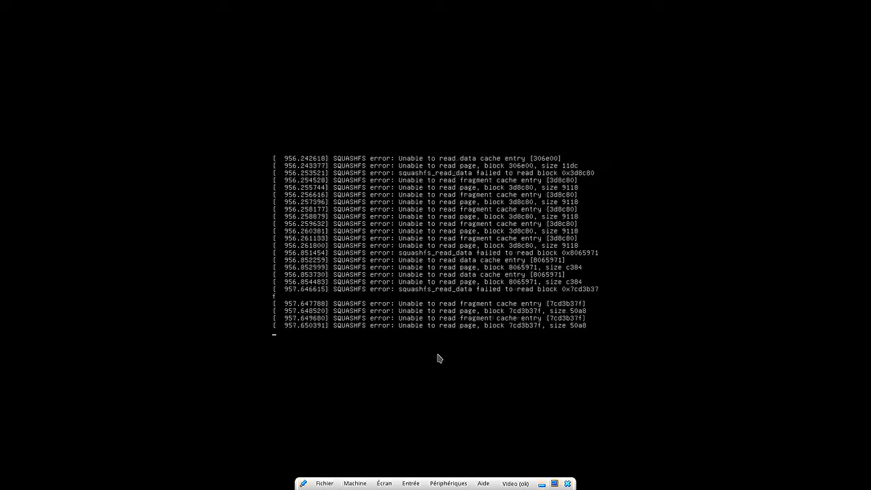
key("alt+Tab")
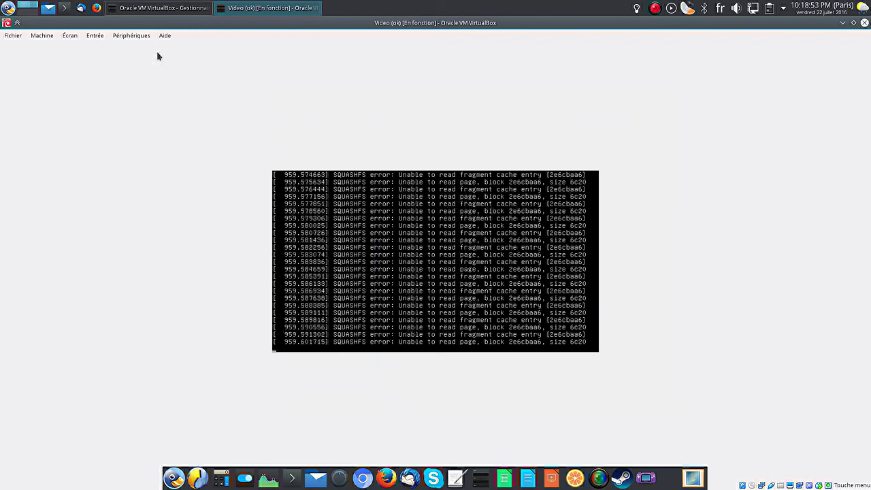
left_click(136, 38)
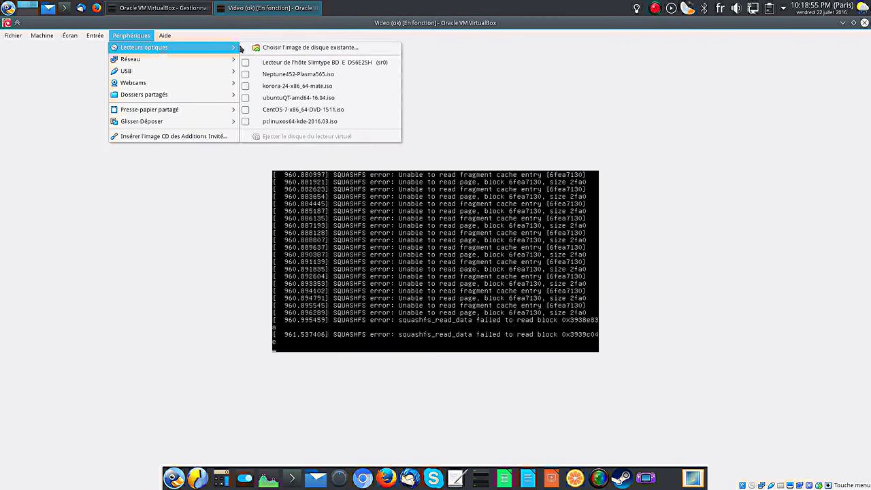
left_click(128, 38)
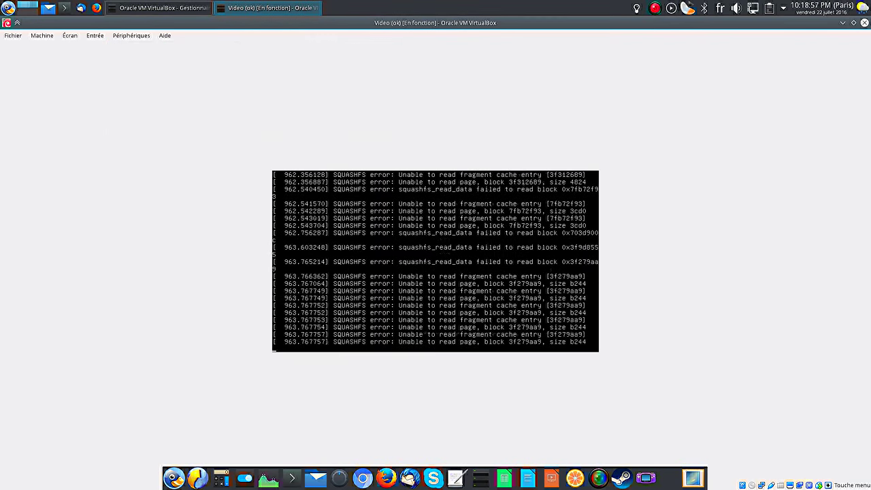
left_click(36, 43)
left_click(7, 43)
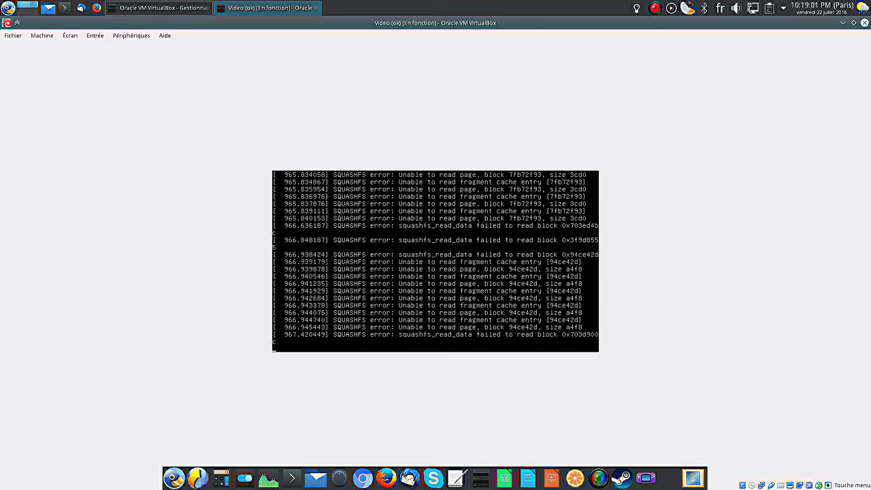
key("ctrl+f")
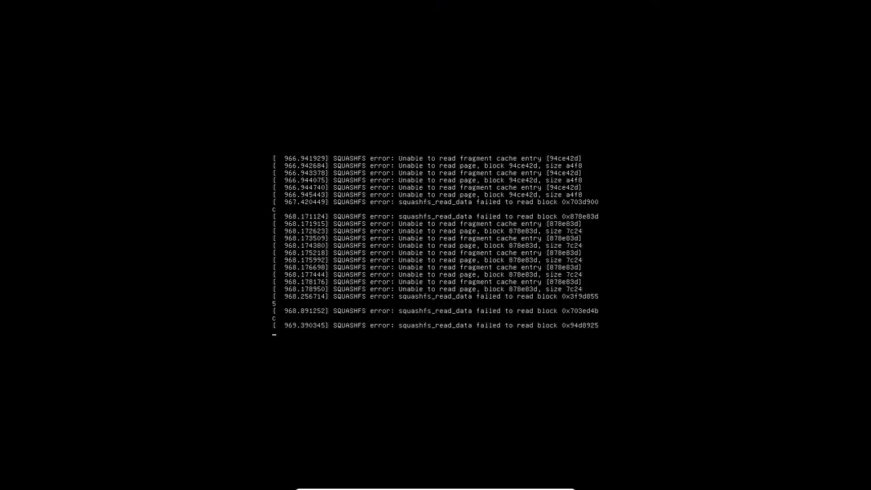
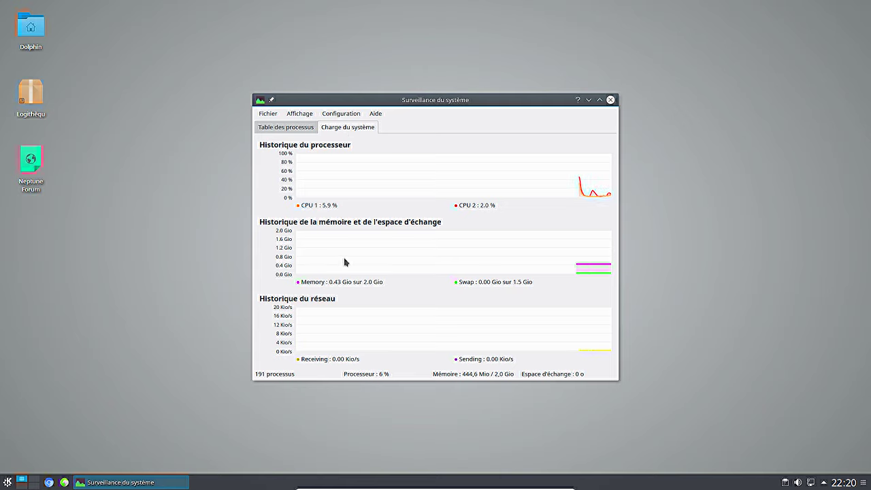
- Check the processor, memory and network load histories in the system monitor and close it
mouse_move(344, 261)
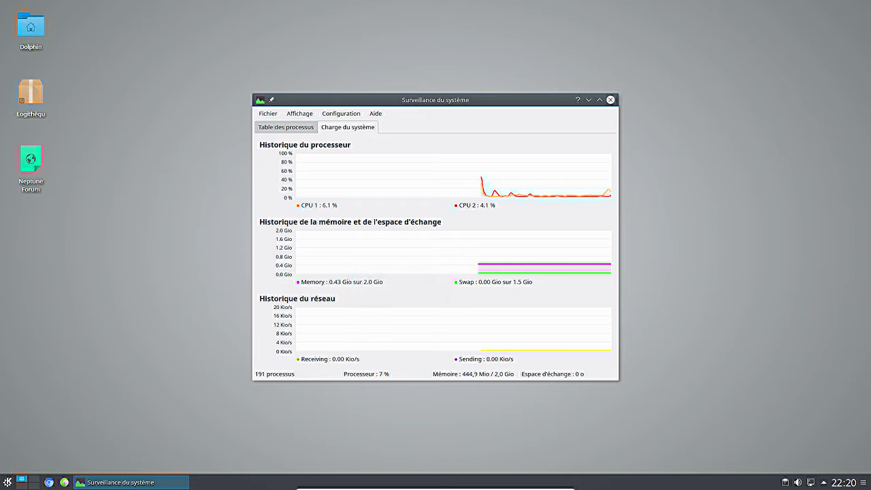
left_click(611, 100)
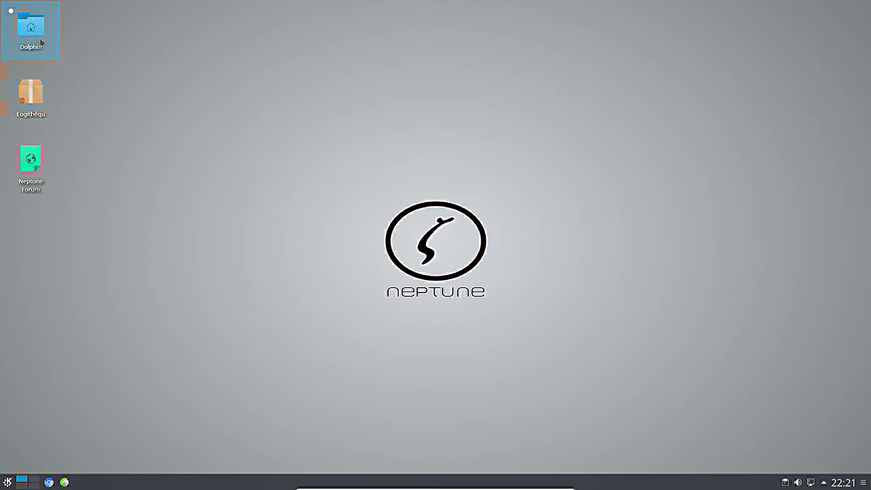
- Open the home folder in Dolphin, view the contents of the Dokumente folder and close the file manager
left_click(10, 10)
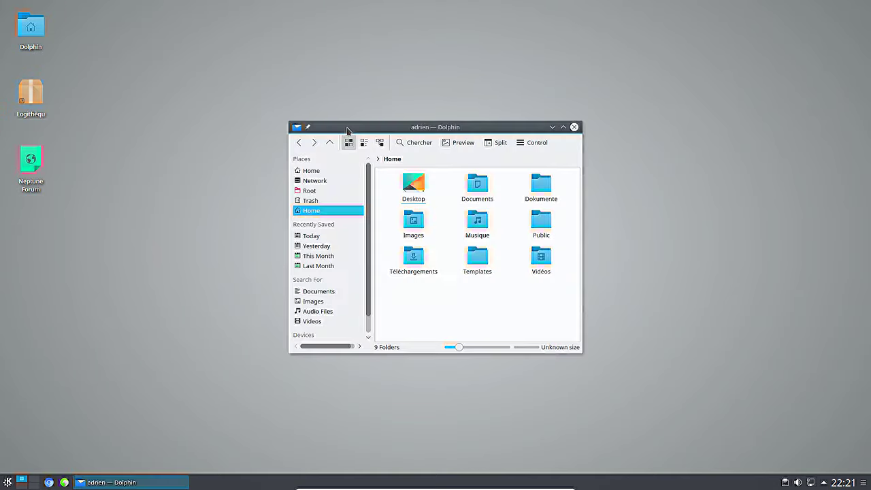
left_click(541, 201)
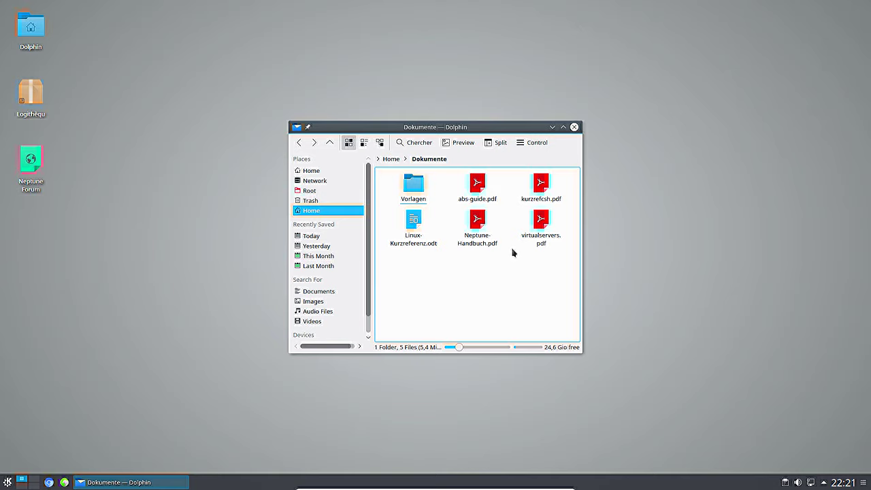
left_click(392, 159)
left_click(575, 126)
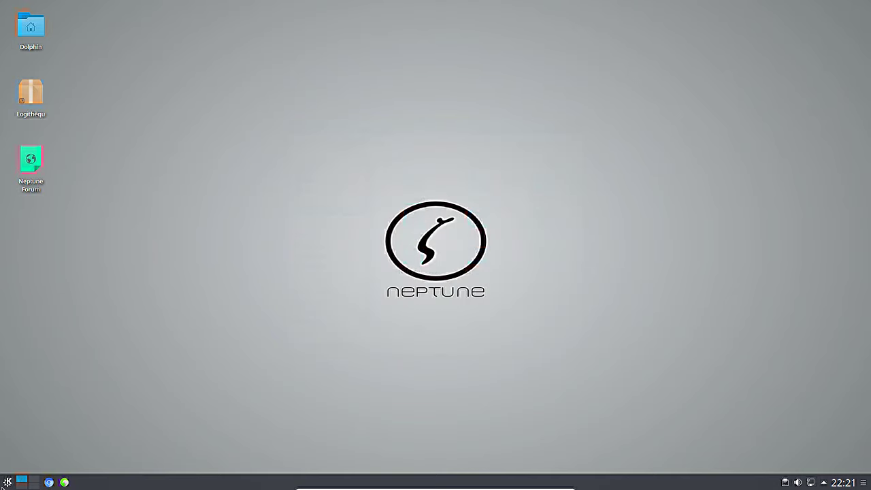
- Launch LibreOffice Calc from the Bureautique applications, check its interface language and close it
left_click(7, 482)
mouse_move(71, 325)
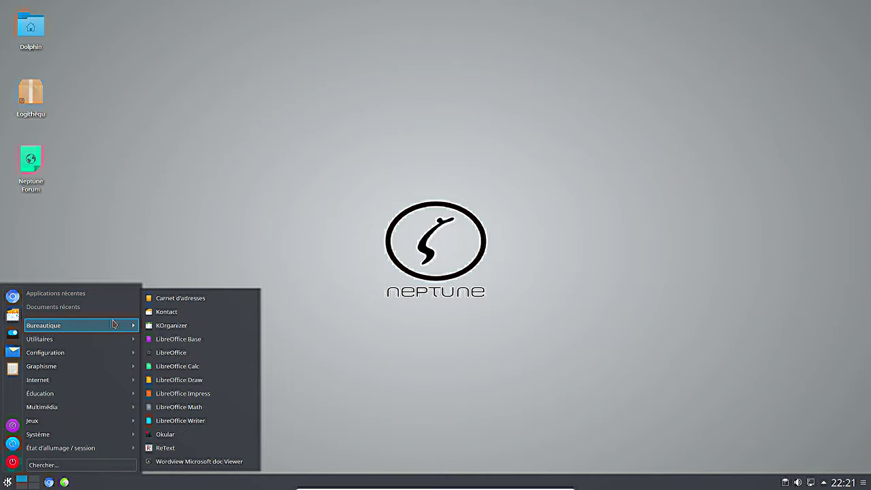
left_click(172, 366)
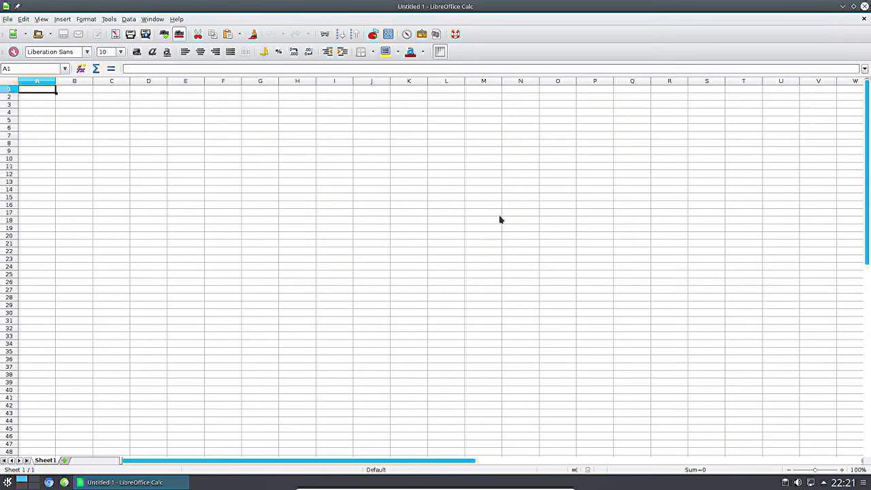
left_click(865, 7)
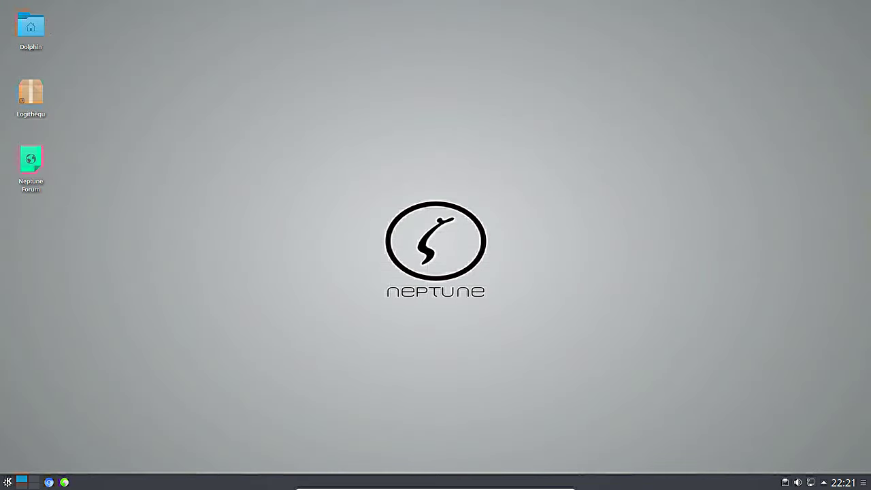
- Browse the application categories, launch the Icedove mail client from Internet, and close its welcome dialog and main window
left_click(8, 482)
mouse_move(91, 339)
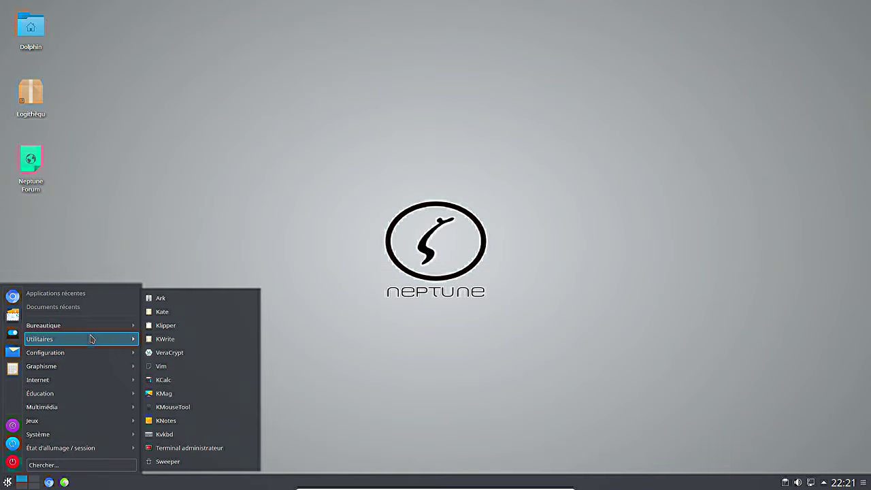
mouse_move(63, 354)
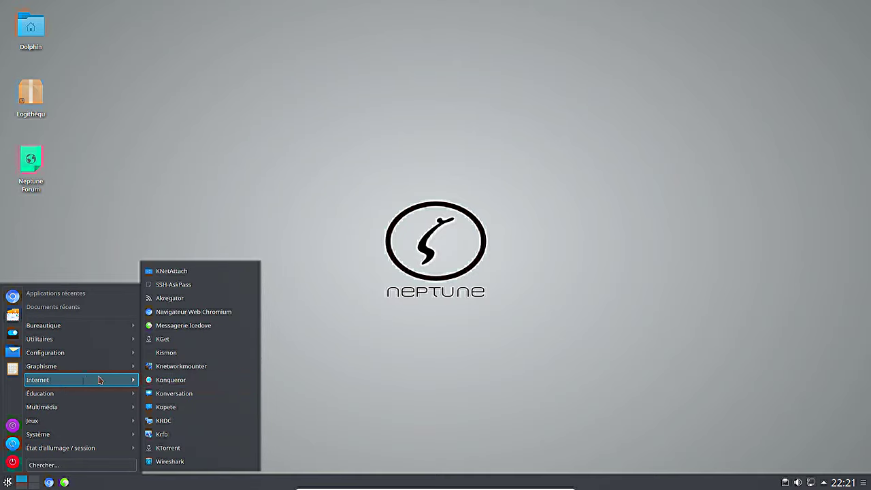
left_click(214, 326)
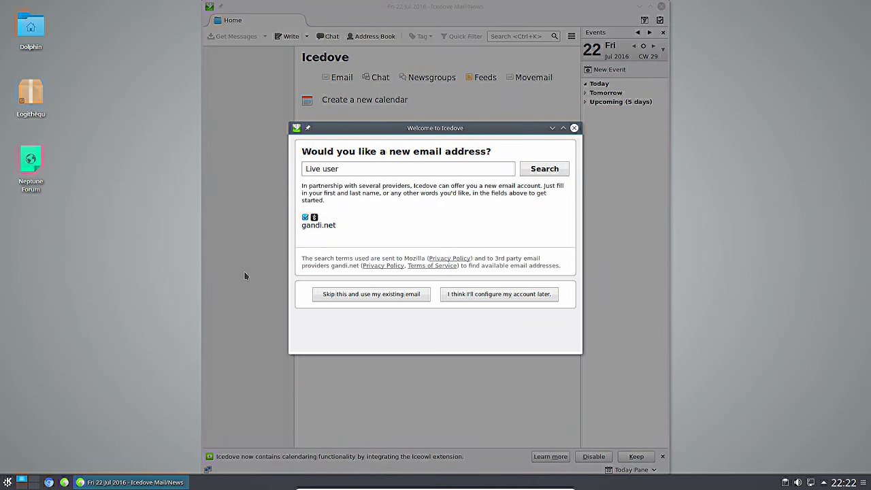
left_click(574, 128)
left_click(661, 6)
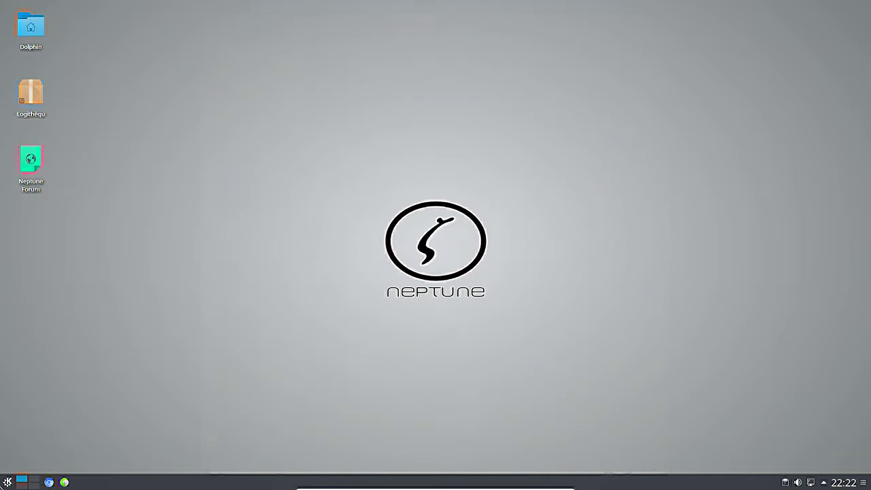
- Open the Language Selector from the Configuration applications, view its language, keyboard and timezone settings, and close it
left_click(8, 482)
mouse_move(66, 403)
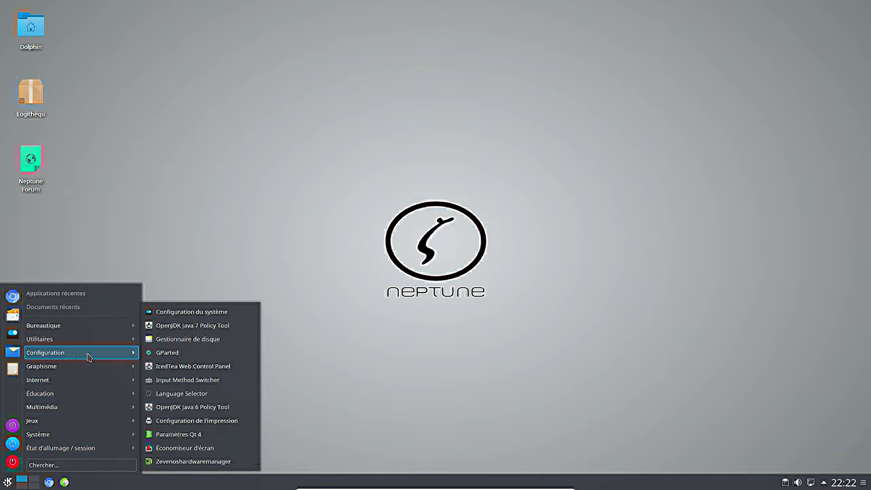
left_click(201, 394)
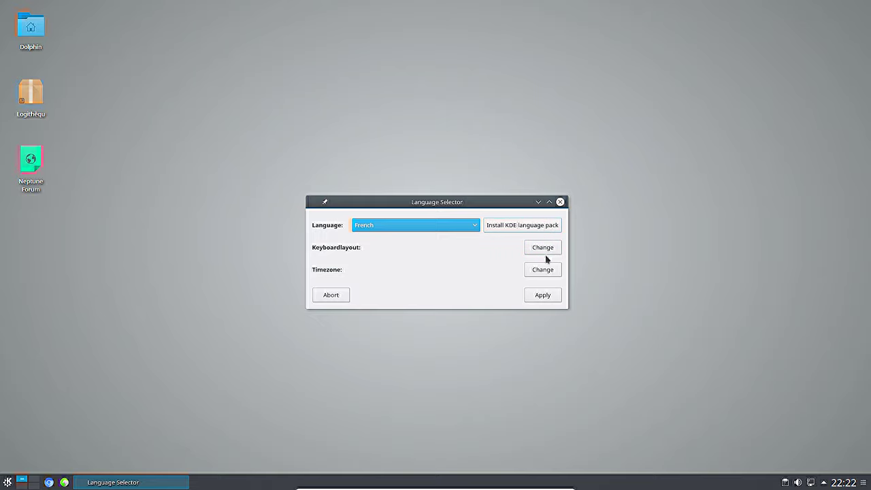
left_click(545, 297)
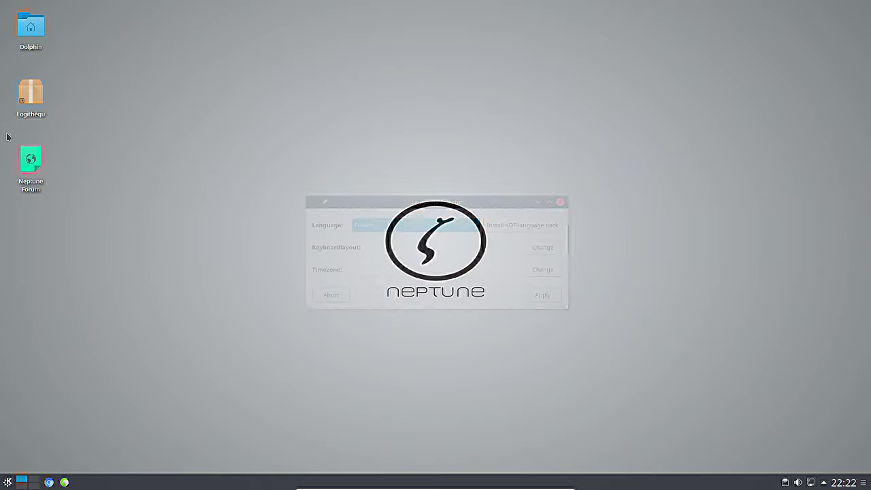
- Open the Logithèque software manager and search the packages for libreoffice
left_click(30, 94)
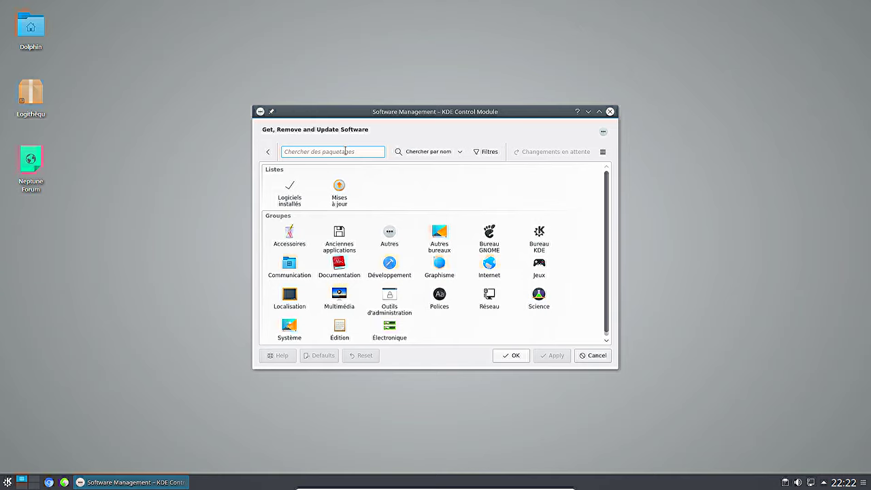
type("libreoffice")
key("Return")
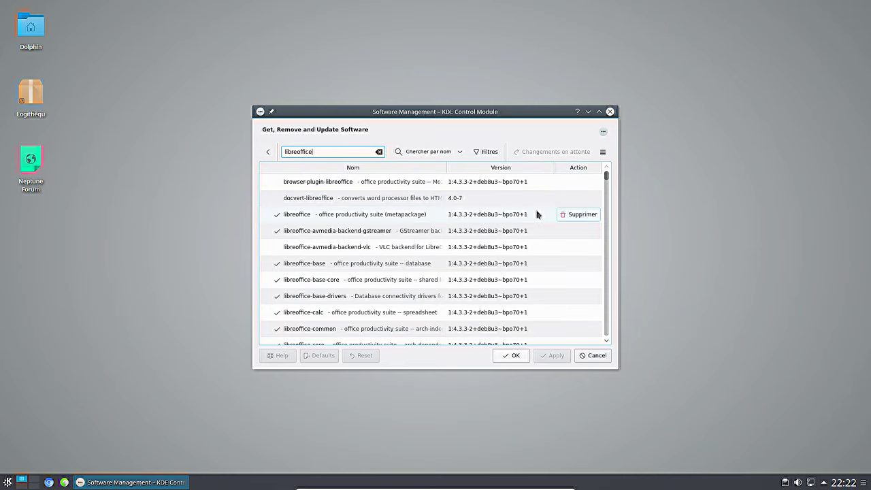
- Mark the installed German language package libreoffice-l10n-de for removal
scroll(544, 322, "down", 3)
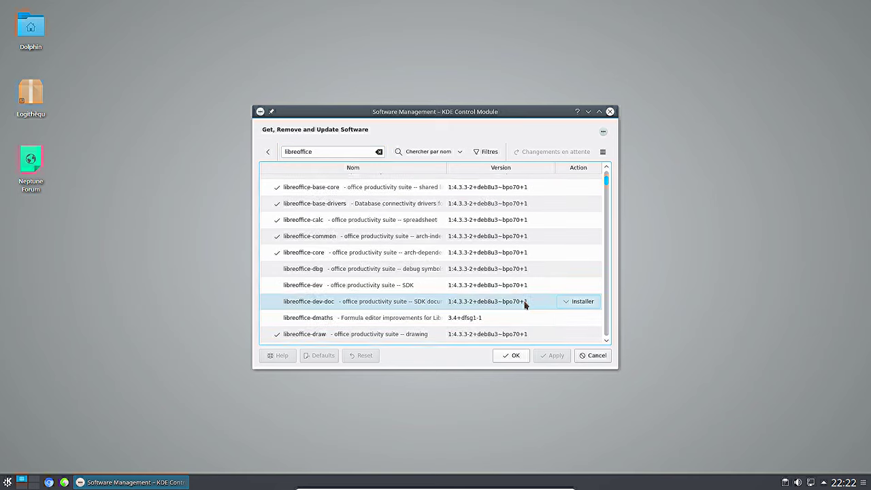
scroll(525, 305, "down", 15)
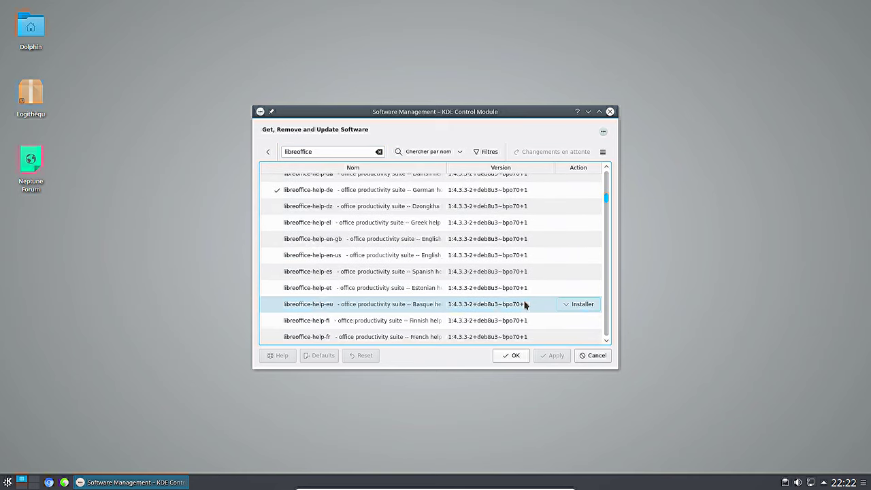
scroll(525, 305, "down", 10)
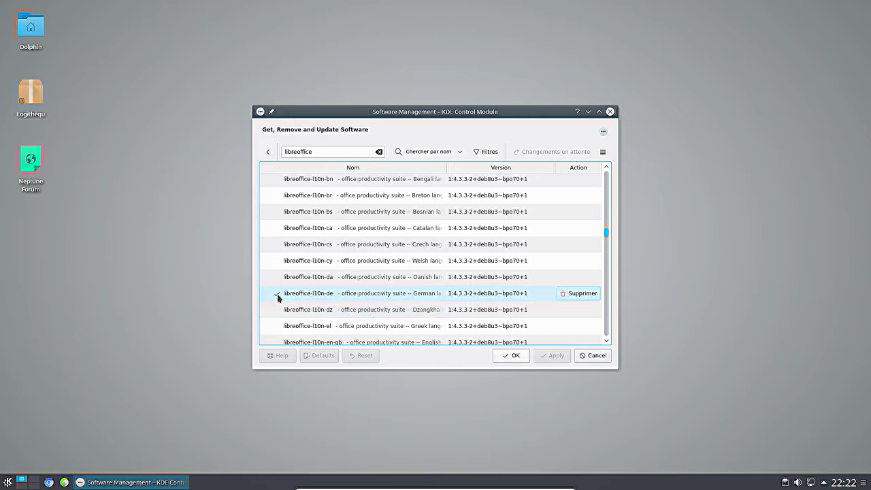
left_click(590, 294)
- Mark the French LibreOffice language package libreoffice-l10n-fr for installation
scroll(449, 259, "up", 3)
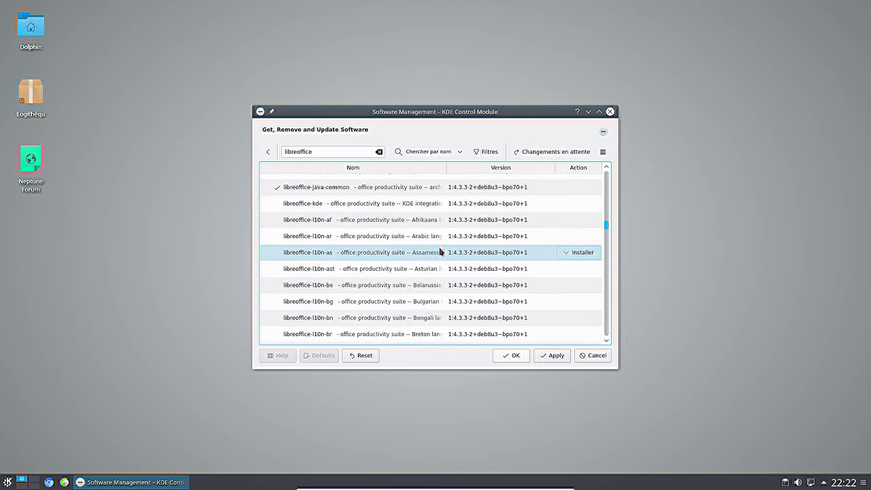
scroll(443, 255, "down", 6)
scroll(442, 256, "down", 2)
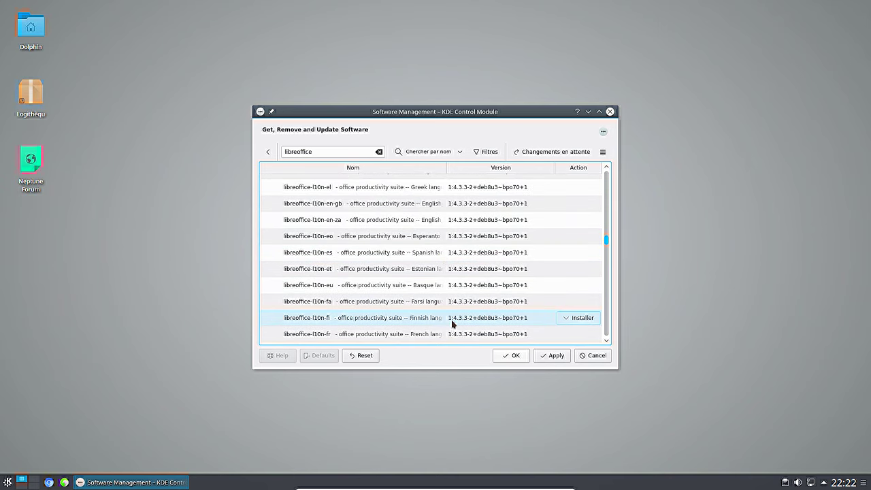
left_click(581, 334)
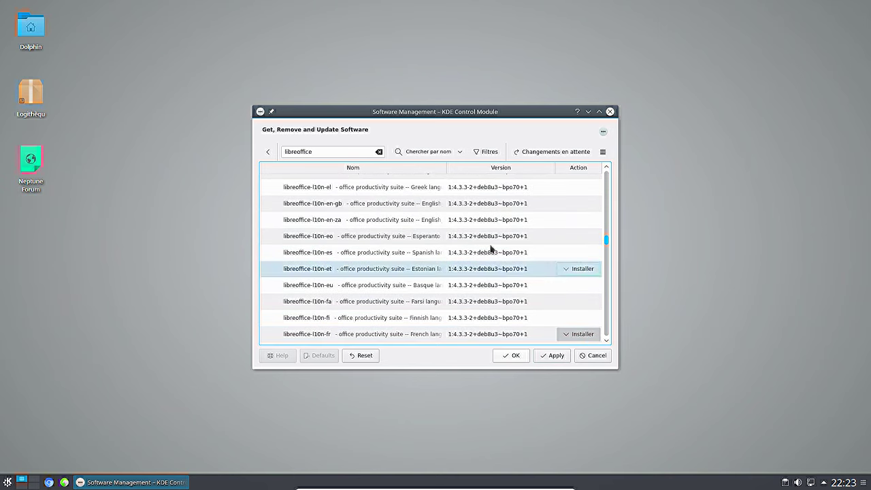
- Search the packages for icedove and mark the German language package icedove-l10n-de for removal
double_click(338, 154)
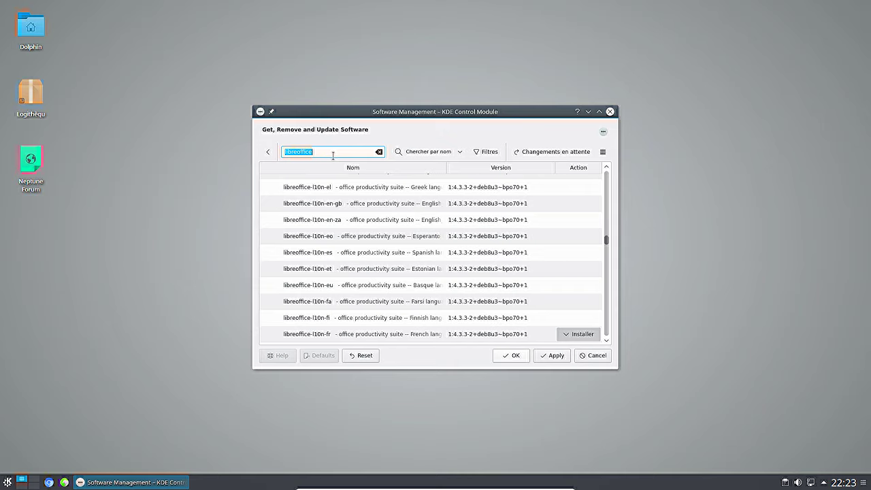
type("kde")
scroll(416, 258, "down", 8)
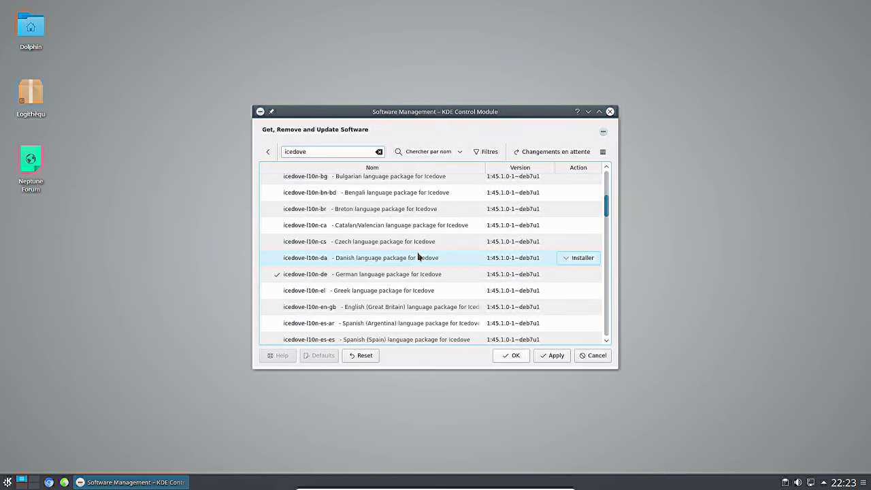
scroll(409, 286, "up", 5)
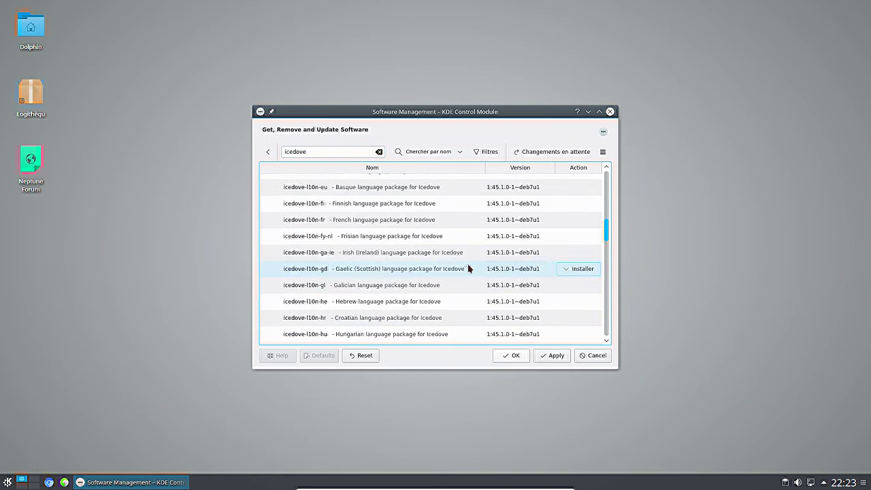
left_click(572, 230)
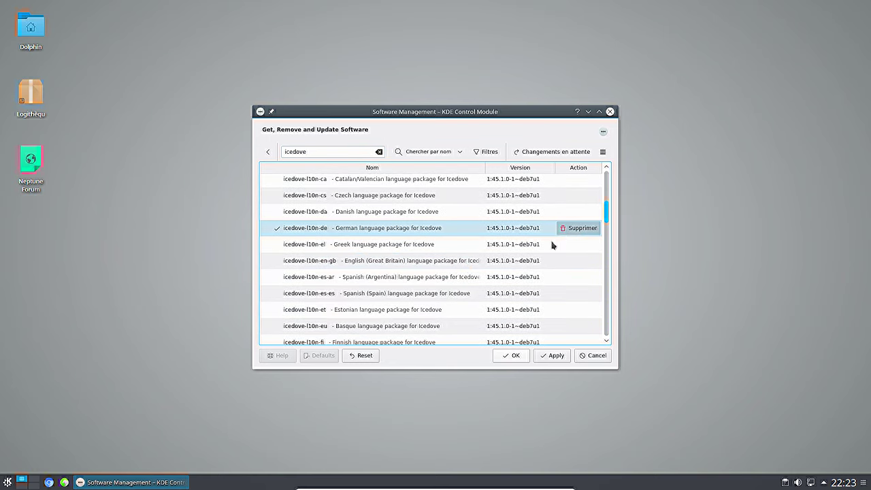
- Mark the French Icedove language package icedove-l10n-fr for installation
scroll(490, 286, "down", 1)
scroll(443, 326, "down", 3)
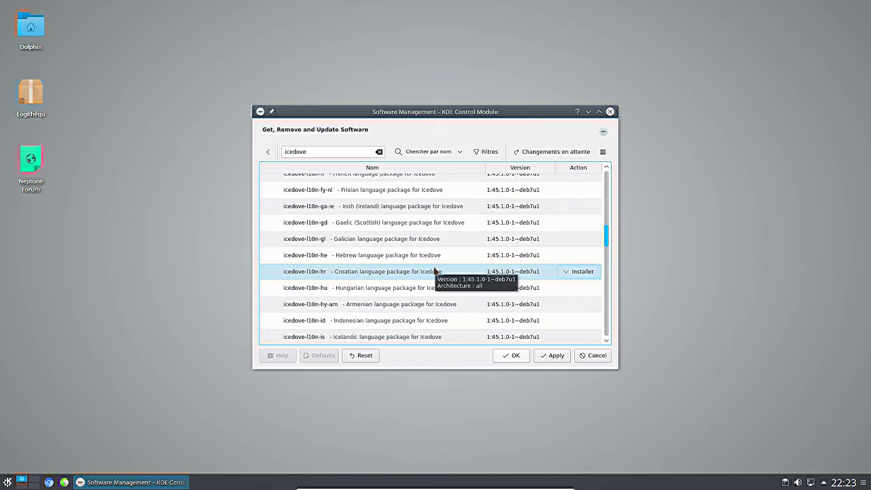
scroll(434, 270, "down", 1)
scroll(434, 271, "up", 2)
scroll(434, 270, "up", 1)
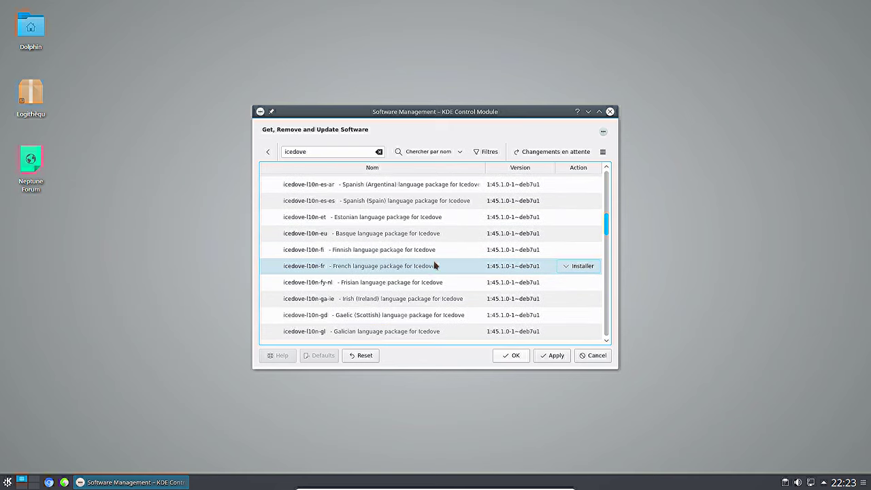
left_click(580, 268)
- Apply the pending package changes and authorize the installation with the account password
left_click(557, 356)
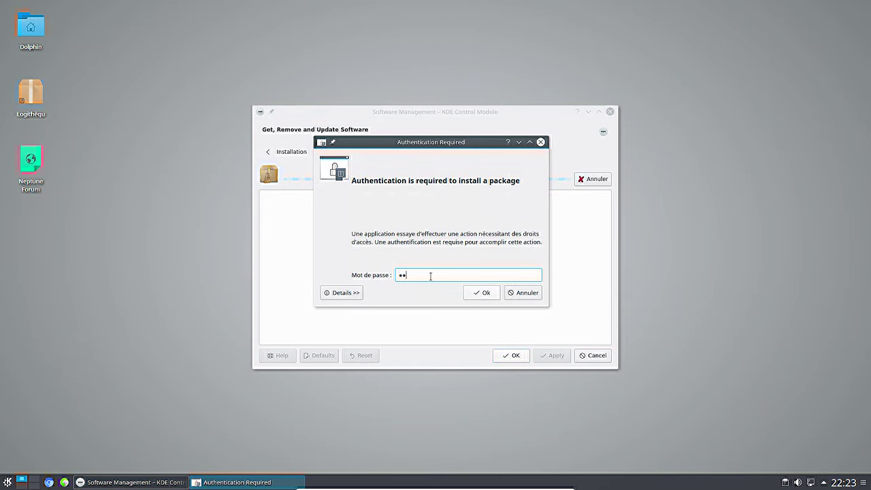
type("******")
key("Return")
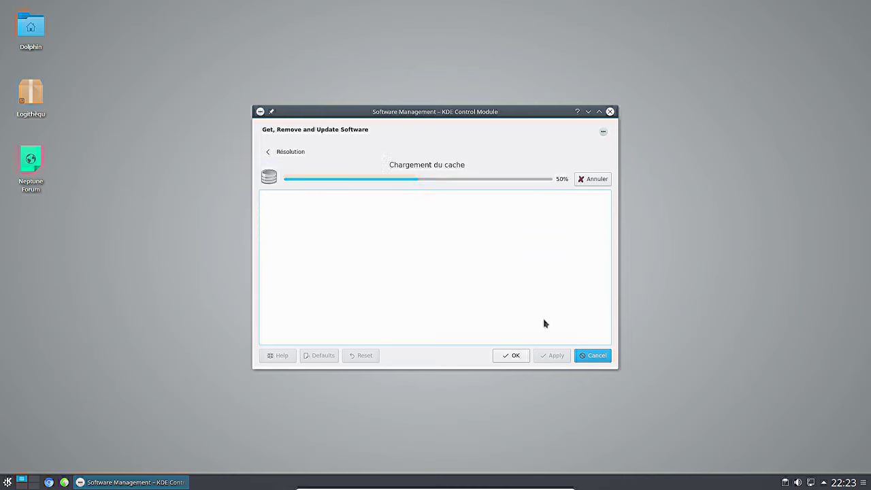
- Accept the additional removal of libavfilter4 and libreoffice-help-de, and authorize the uninstallation with the account password
left_click(7, 482)
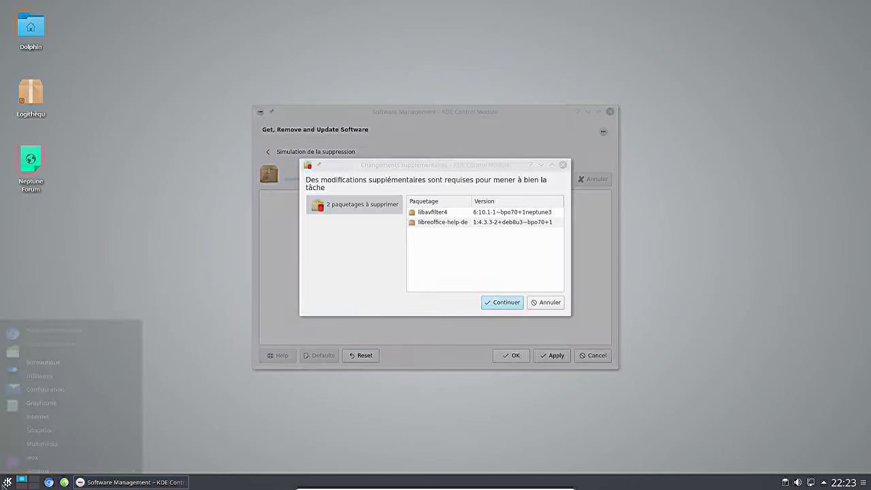
left_click(405, 282)
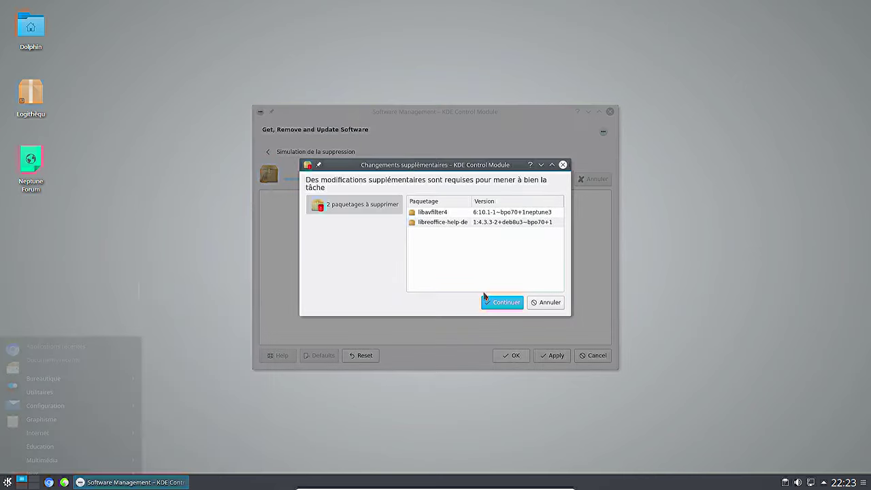
left_click(506, 303)
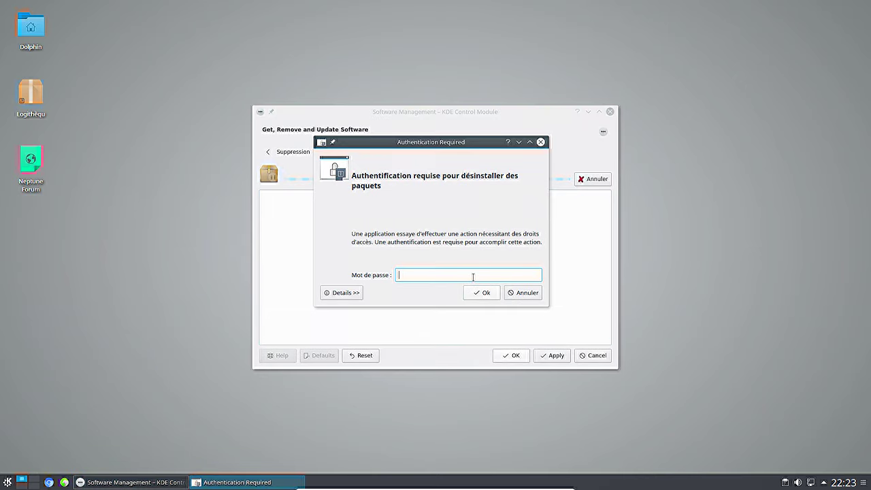
key("Return")
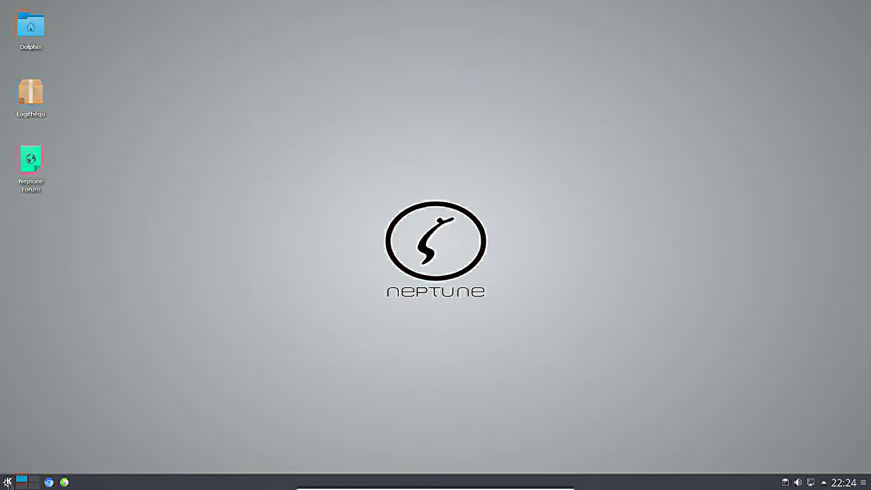
- Launch LibreOffice Impress from the Bureautique applications to check its interface language
left_click(6, 482)
mouse_move(68, 340)
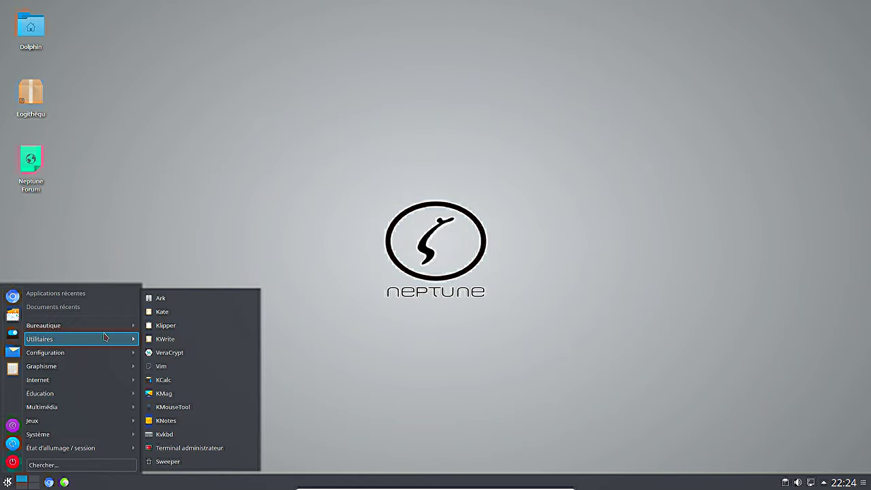
mouse_move(82, 325)
left_click(199, 395)
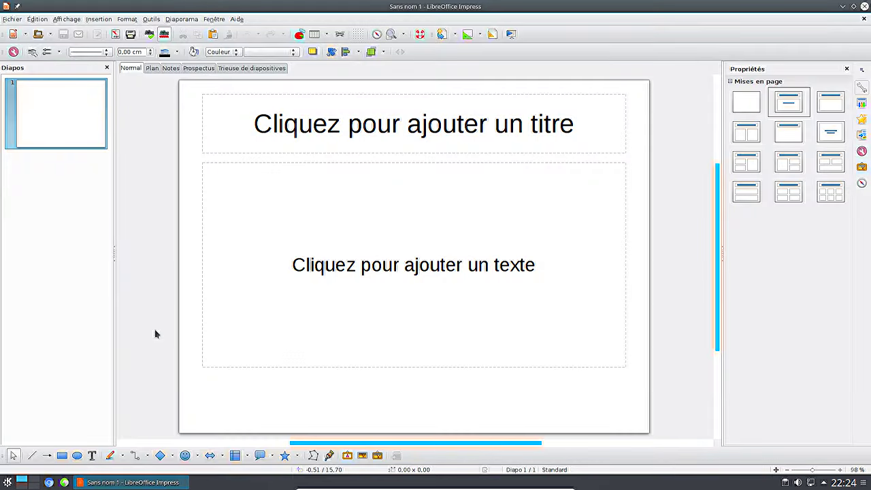
- View the LibreOffice version information, close it, and quit Impress
left_click(232, 20)
left_click(243, 77)
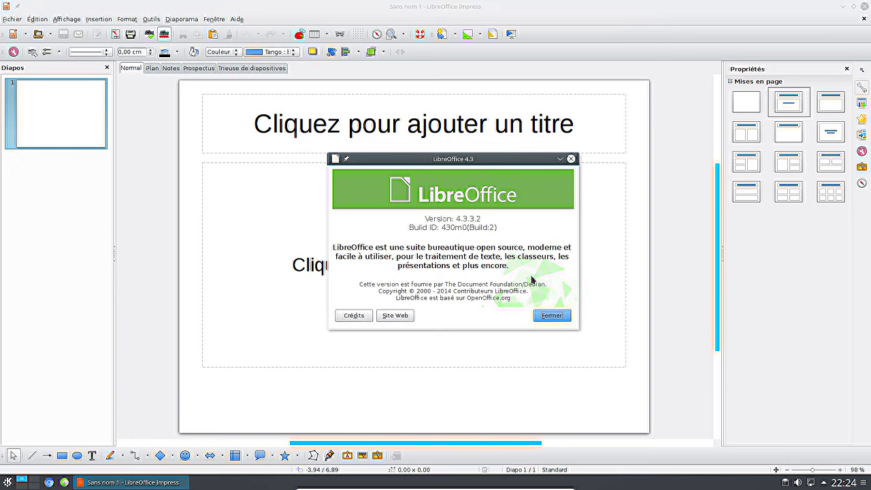
left_click(550, 316)
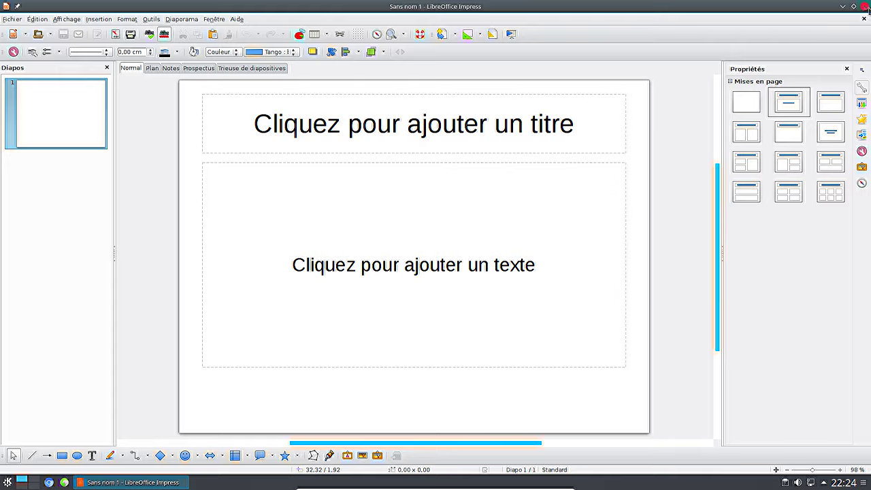
left_click(865, 5)
- Launch the Icedove mail client from the Internet applications, dismiss its welcome dialog, and maximize the main window
left_click(7, 482)
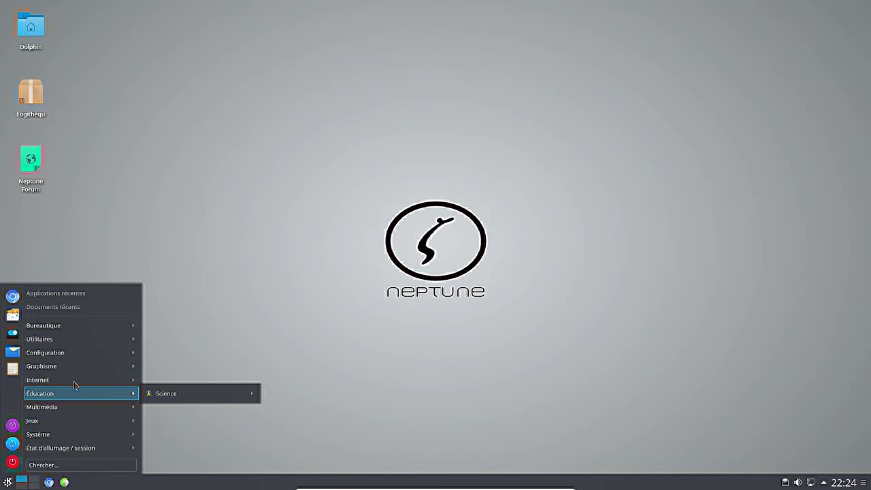
mouse_move(113, 383)
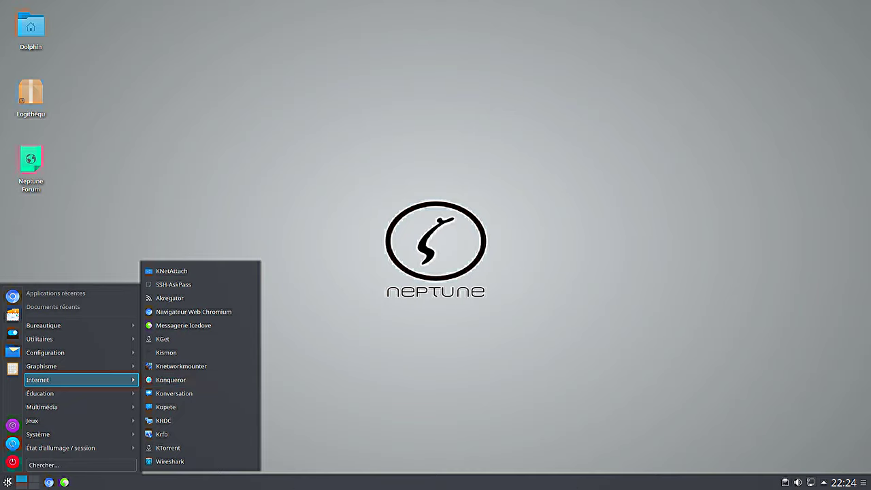
mouse_move(41, 394)
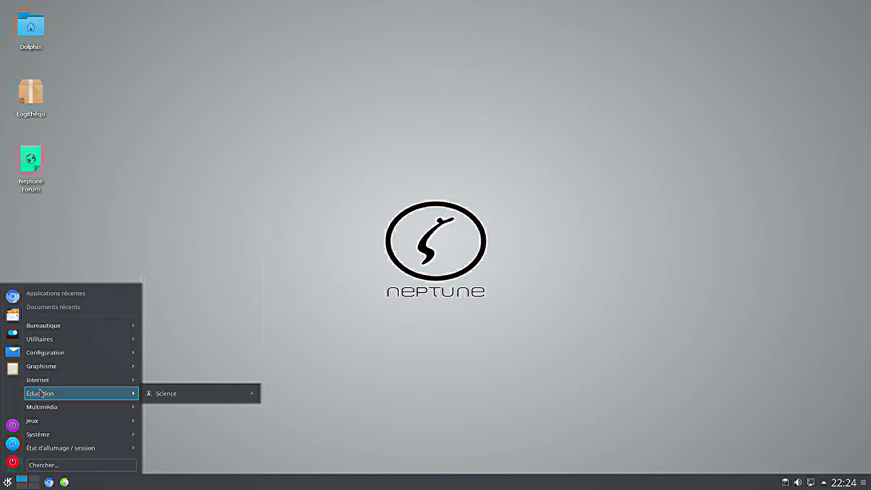
mouse_move(82, 380)
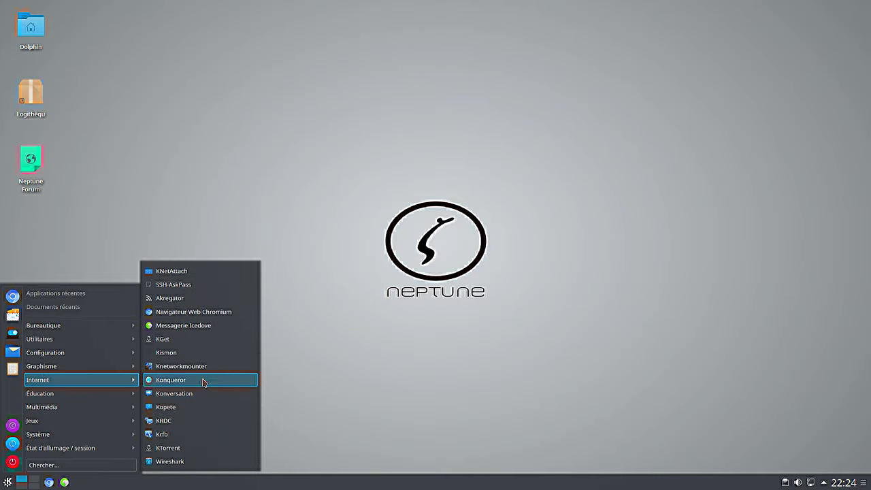
left_click(211, 326)
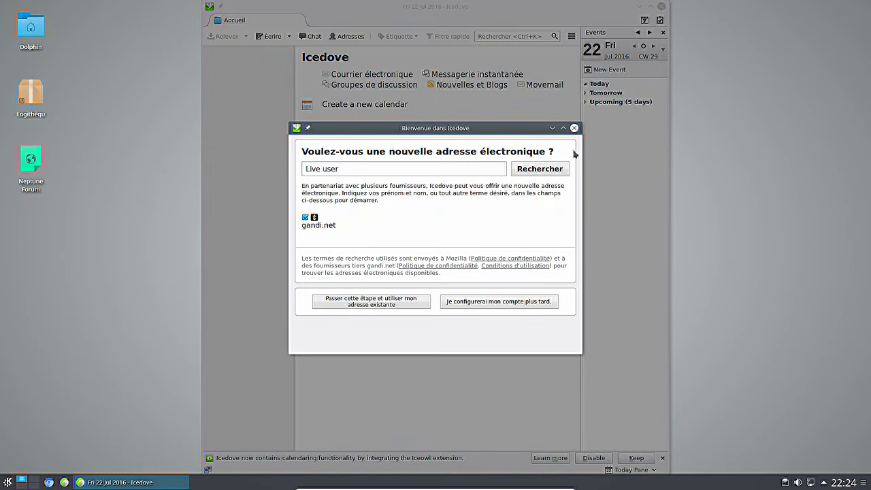
left_click(575, 128)
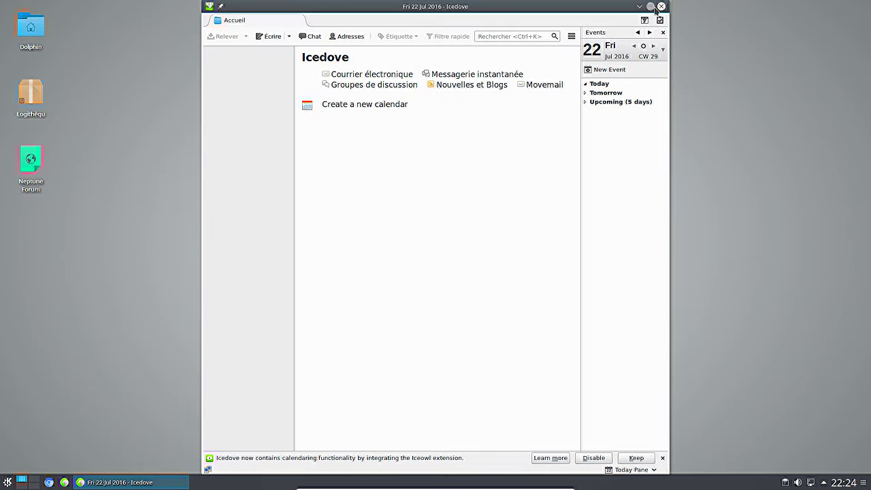
left_click(651, 6)
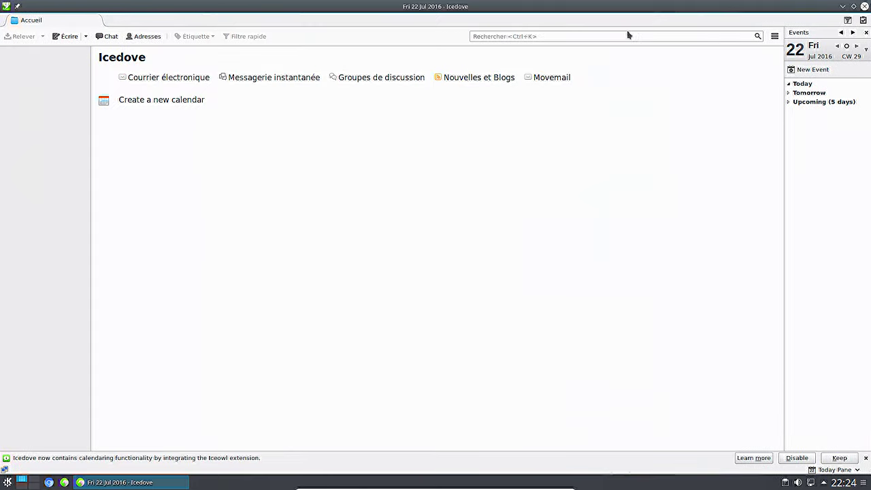
- Open Icedove's add-ons manager and show the installed extensions
left_click(775, 36)
left_click(817, 72)
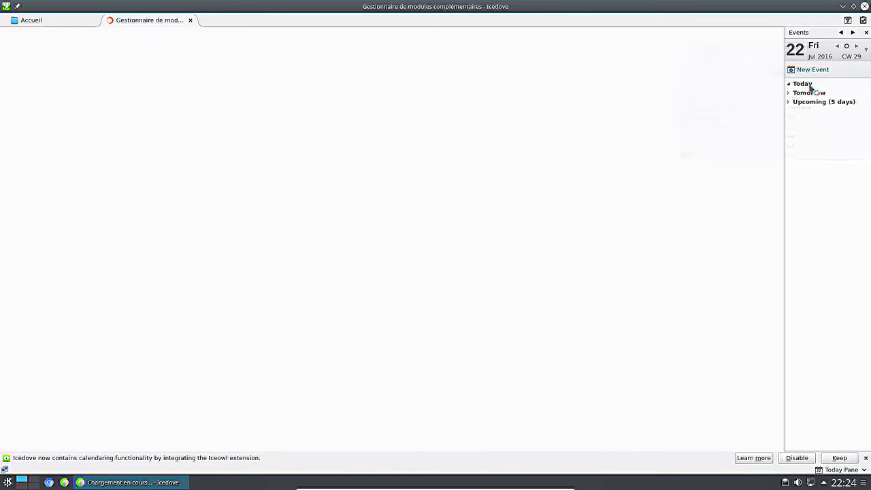
left_click(68, 78)
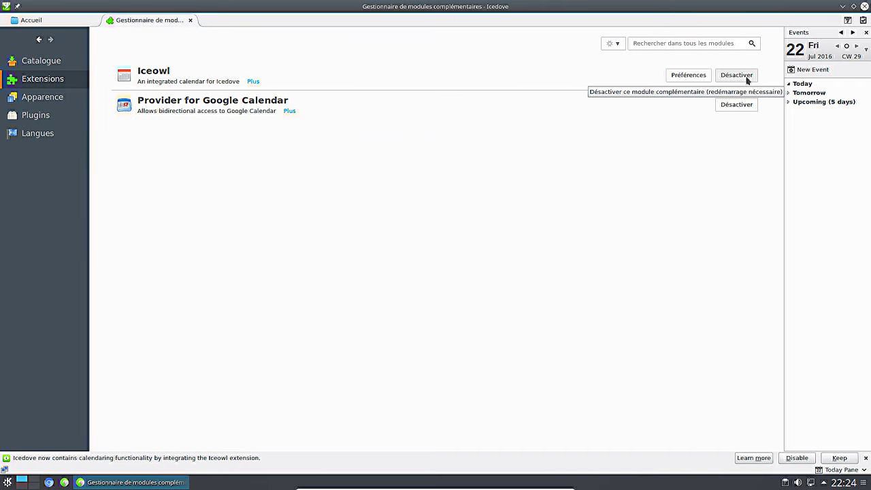
- Disable the Iceowl extension, enable it again, and close Icedove
left_click(747, 80)
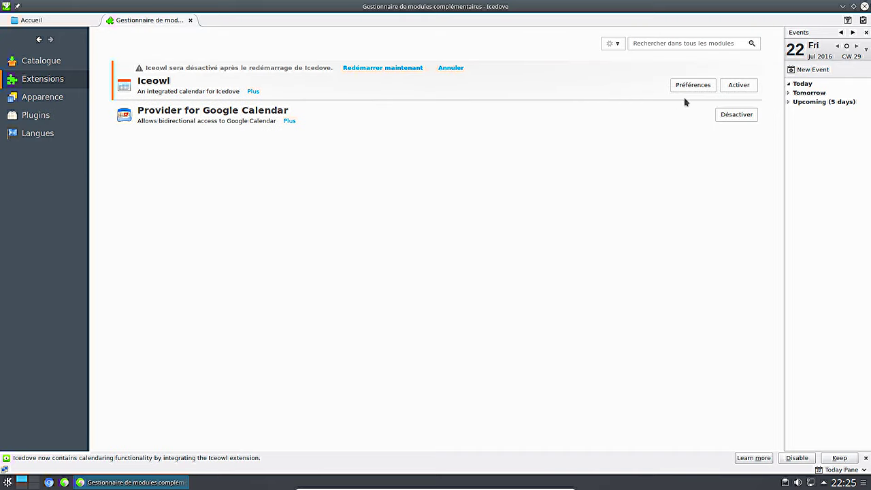
left_click(735, 88)
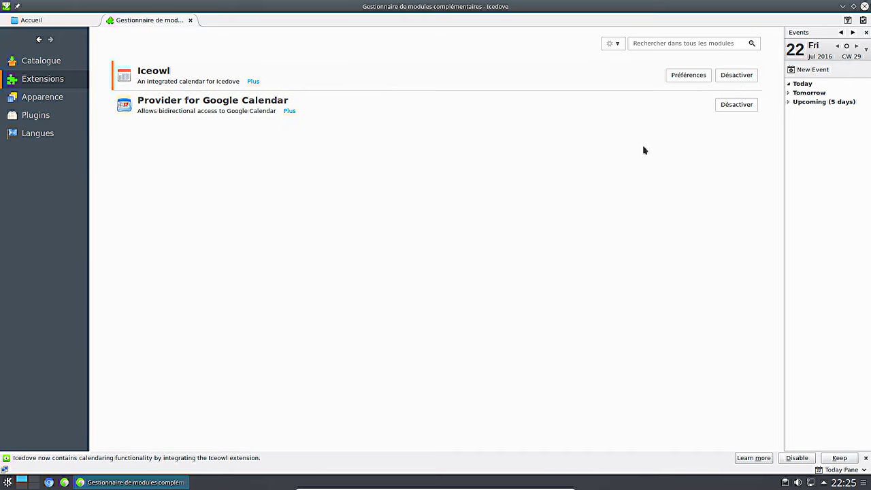
left_click(865, 6)
left_click(28, 95)
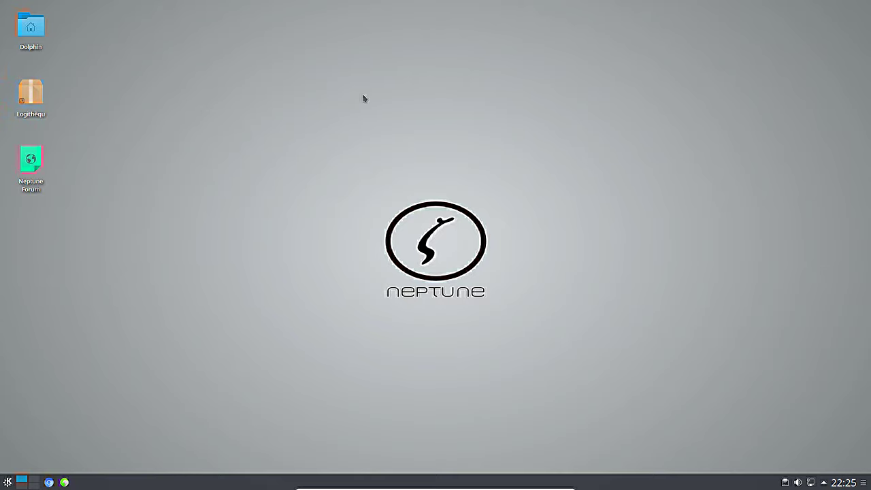
left_click(31, 102)
- Launch Konsole through the command runner and enlarge its window to about 77 x 26 characters
key("alt+space")
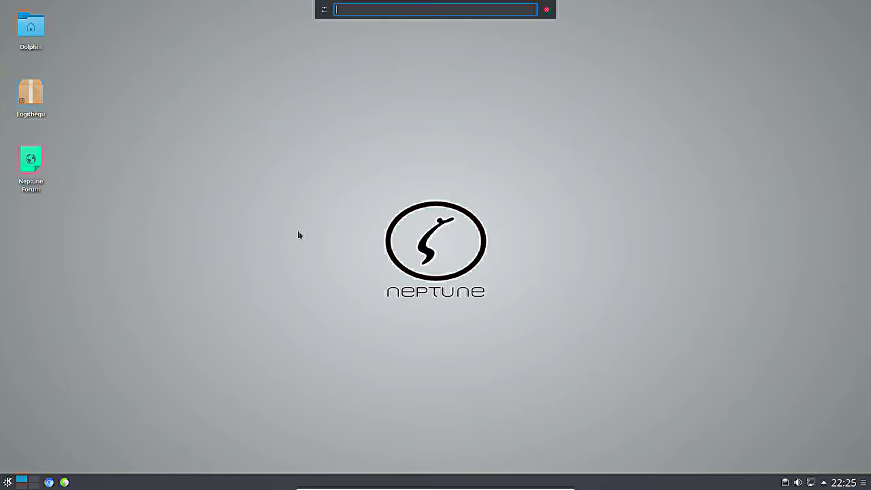
type("konsole")
key("Return")
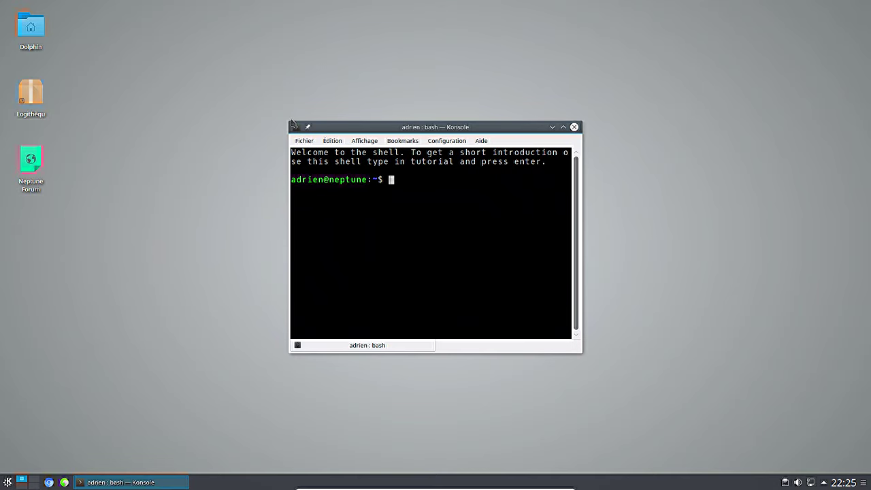
left_click_drag(291, 125, 150, 72)
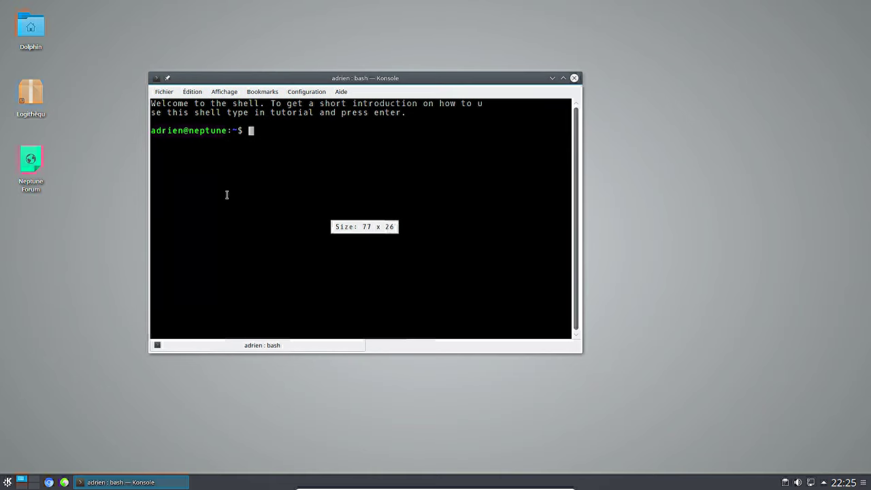
- Switch to the root account with su - by entering the root password
type("su -")
key("Return")
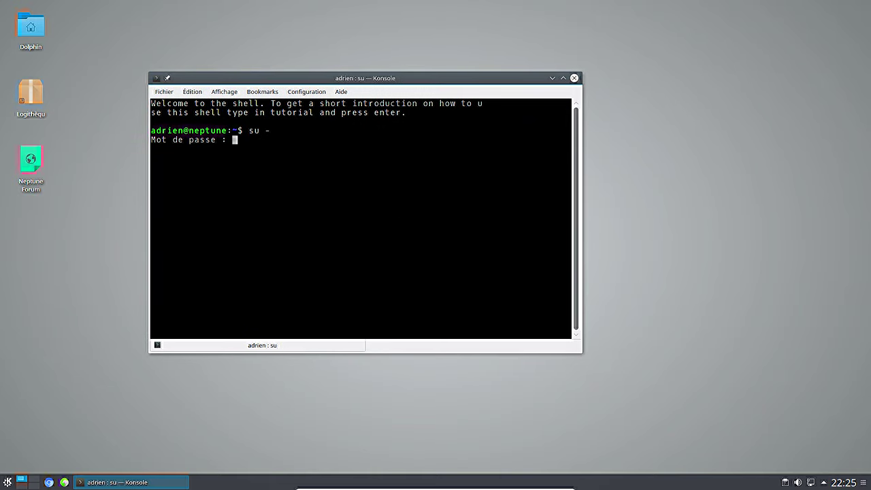
key("Return")
- Begin an apt-get remove command and list the package names that start with ice
type("apt-")
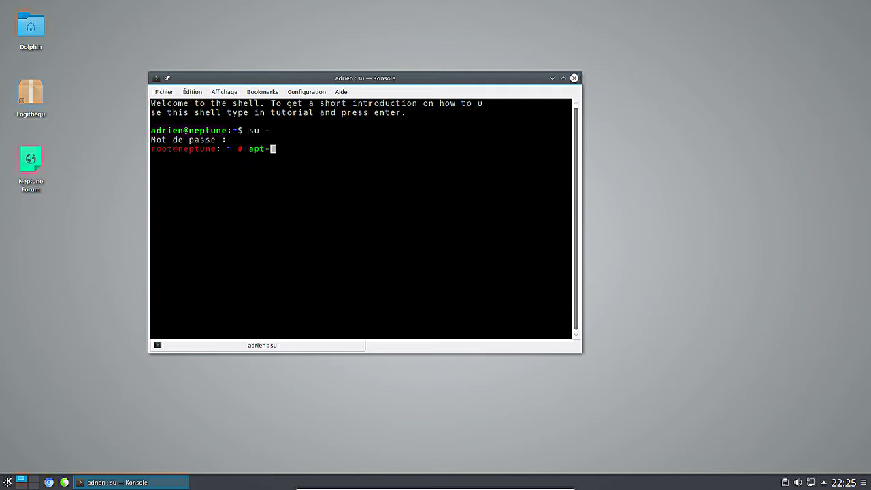
type("get remo")
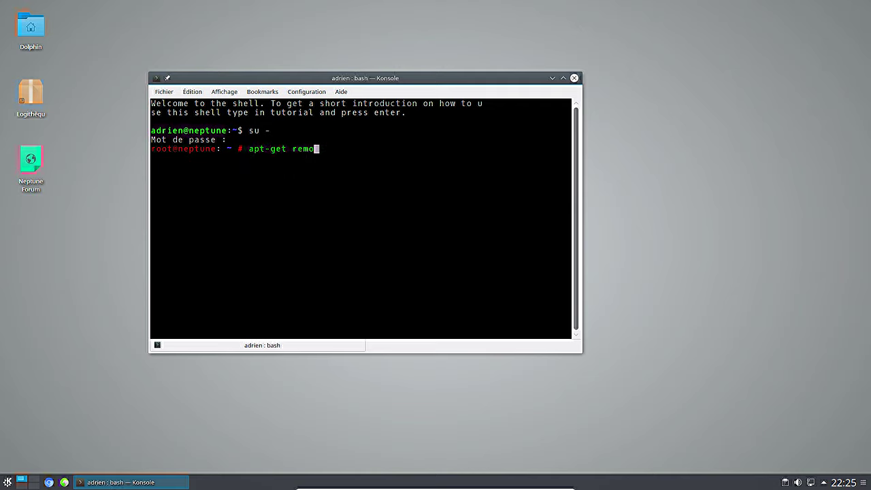
type("ve ice")
key("Tab")
key("Tab")
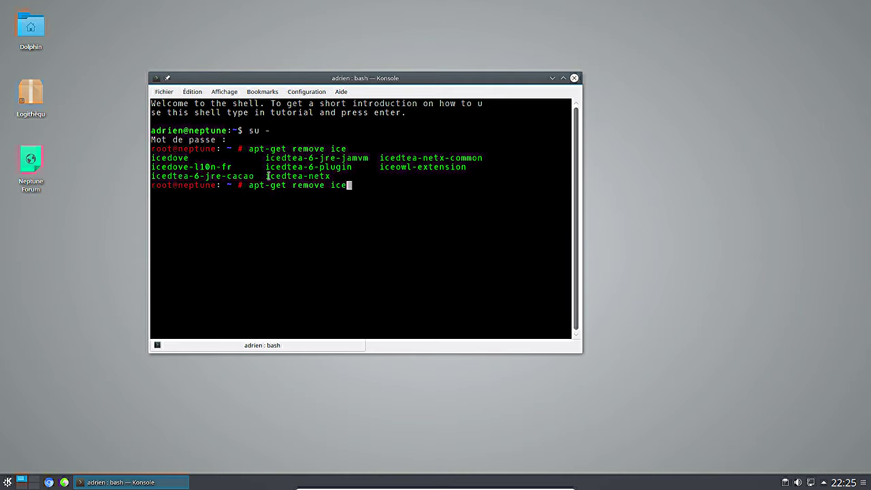
- Complete the removal command with iceowl-extension, run it, and accept the removal
double_click(402, 170)
key("BackSpace")
key("BackSpace")
key("BackSpace")
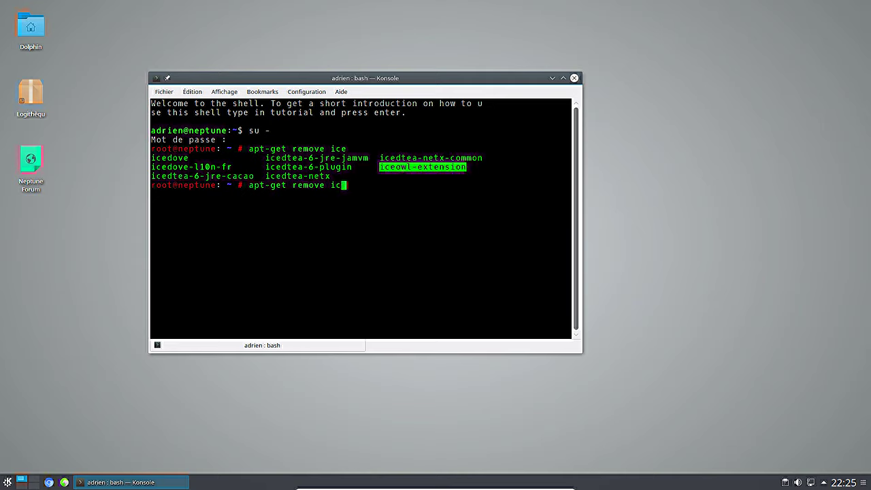
middle_click(408, 169)
key("Return")
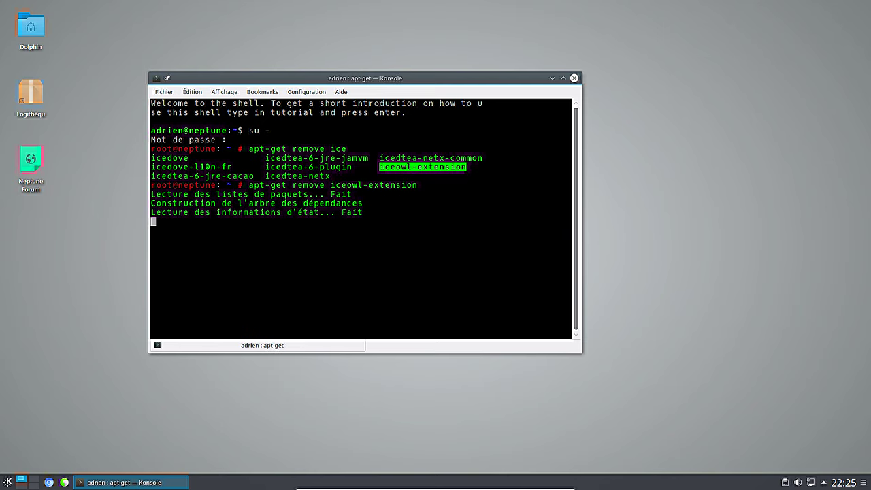
type("o")
key("Return")
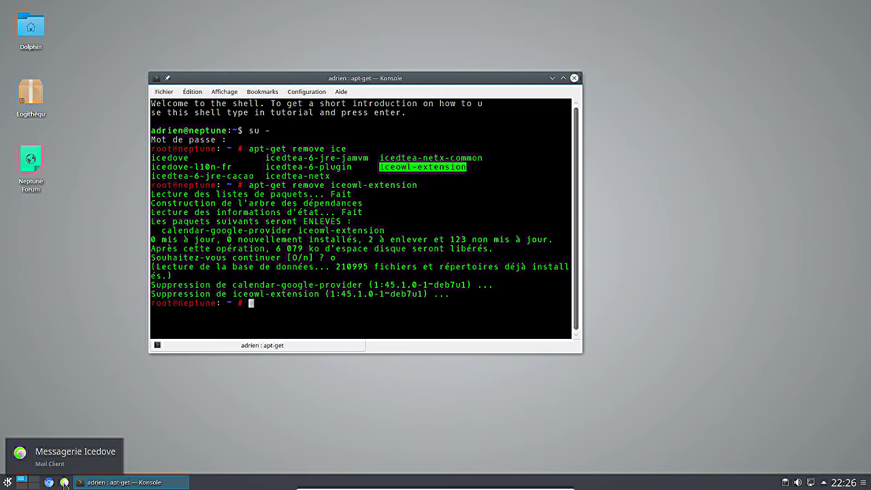
- Launch Icedove again, dismiss its welcome dialog, and show the add-ons catalogue
left_click(64, 483)
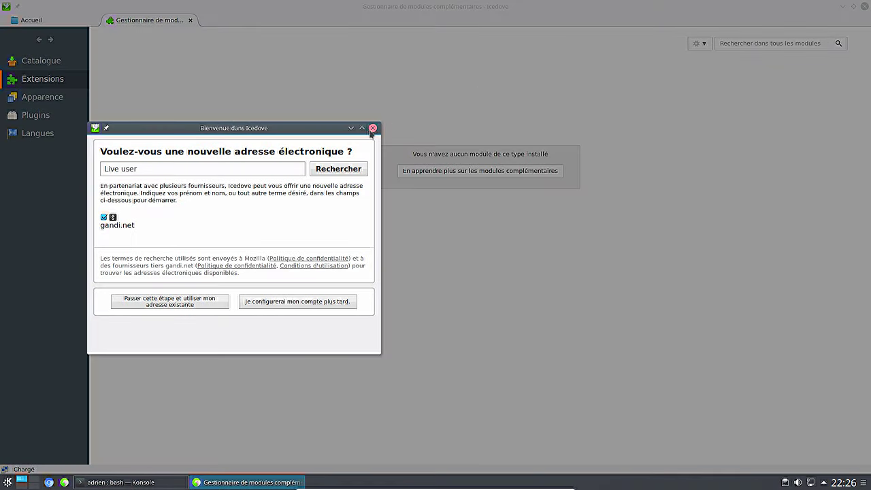
left_click(373, 129)
left_click(41, 61)
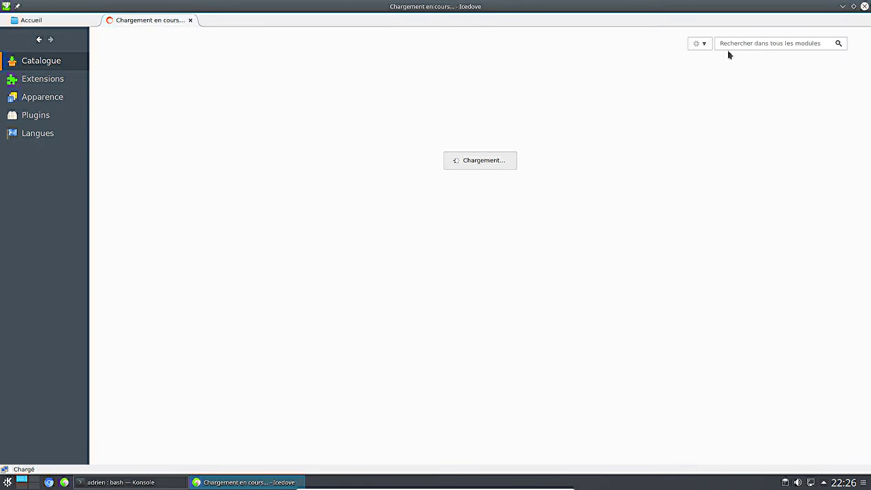
- Search the add-ons for lightn, install the Lightning extension, and restart Icedove
left_click(770, 44)
type("lig")
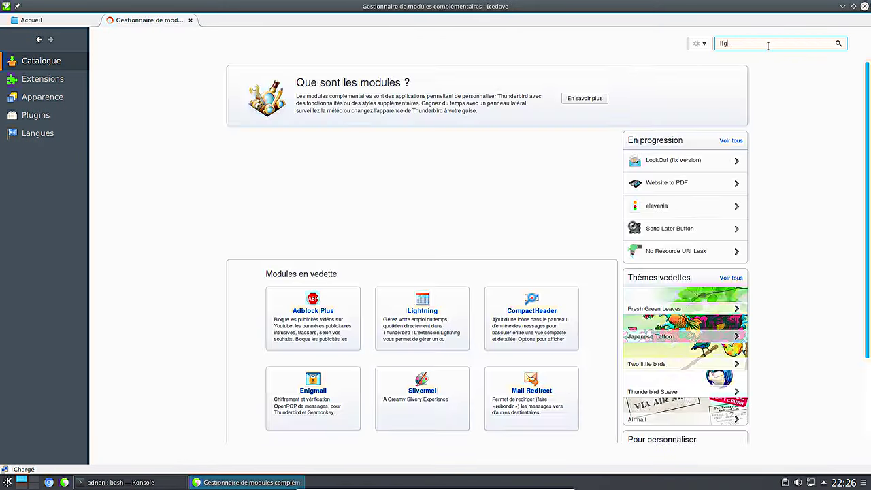
type("htn")
key("Return")
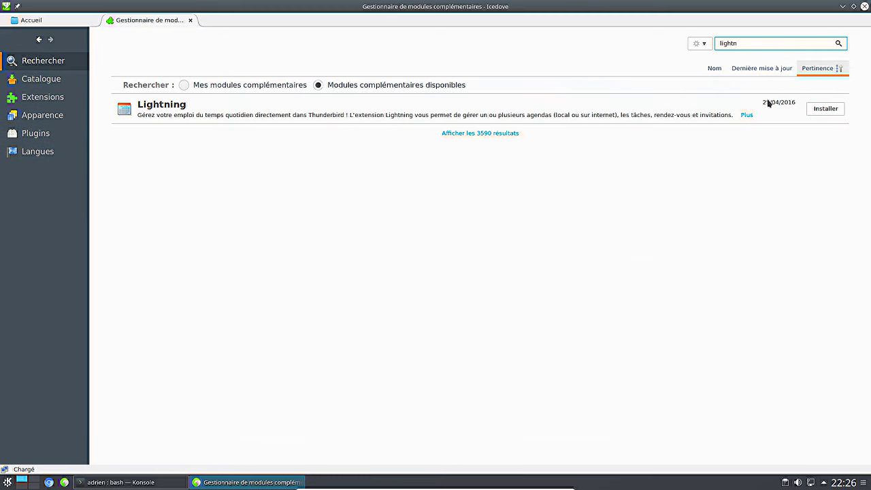
left_click(827, 109)
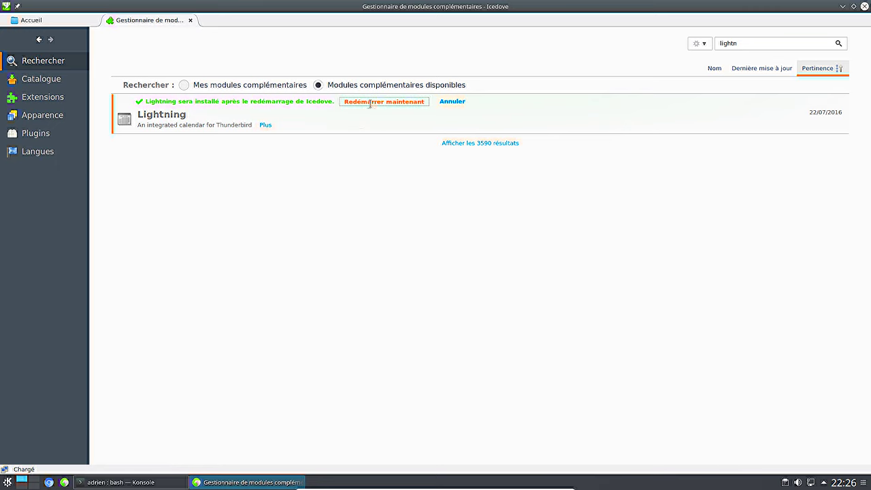
left_click(370, 102)
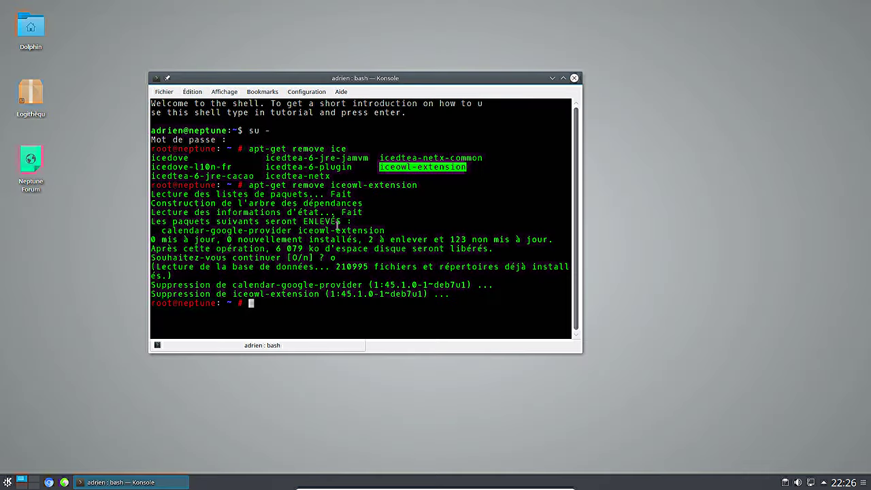
- Minimize the Konsole window, dismiss Icedove's welcome dialog, and close Icedove
left_click(552, 78)
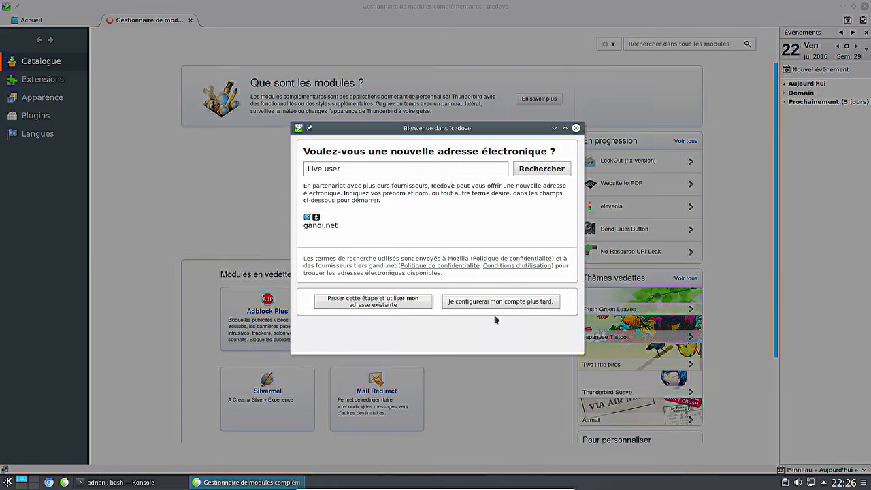
left_click(576, 128)
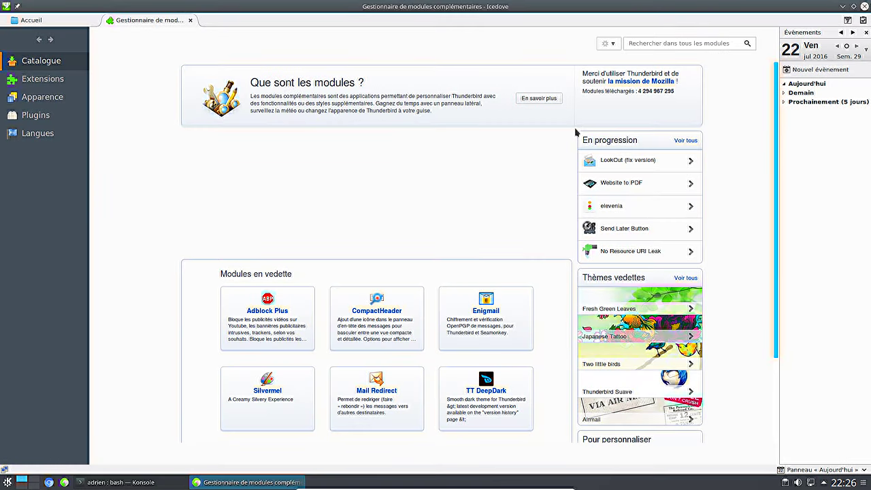
left_click(865, 7)
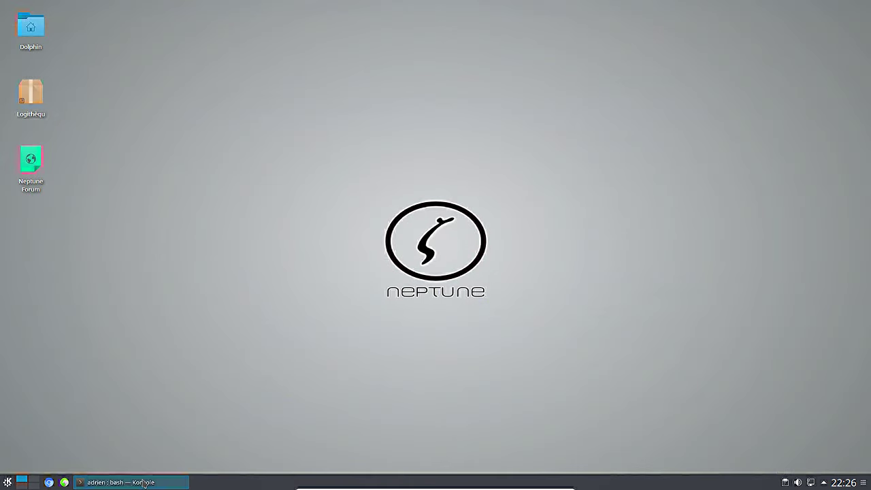
- Try to launch the Logithèque software centre from the desktop
left_click(7, 481)
mouse_move(68, 333)
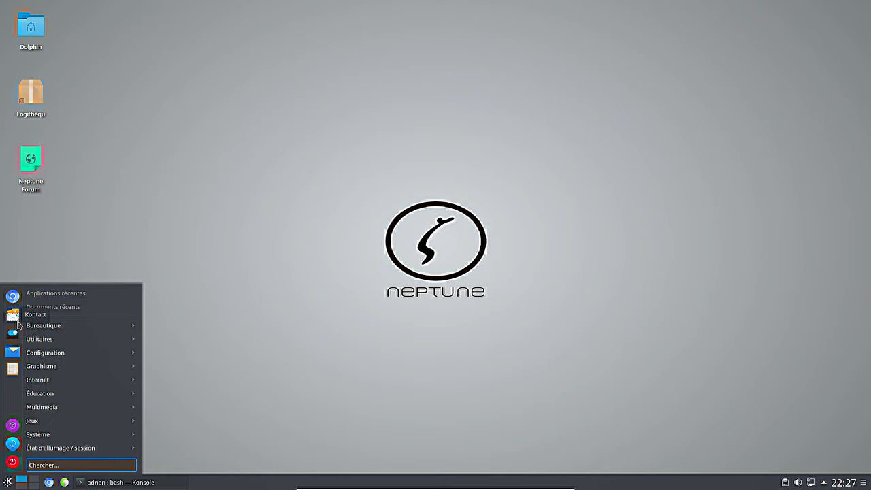
left_click(127, 148)
left_click(31, 102)
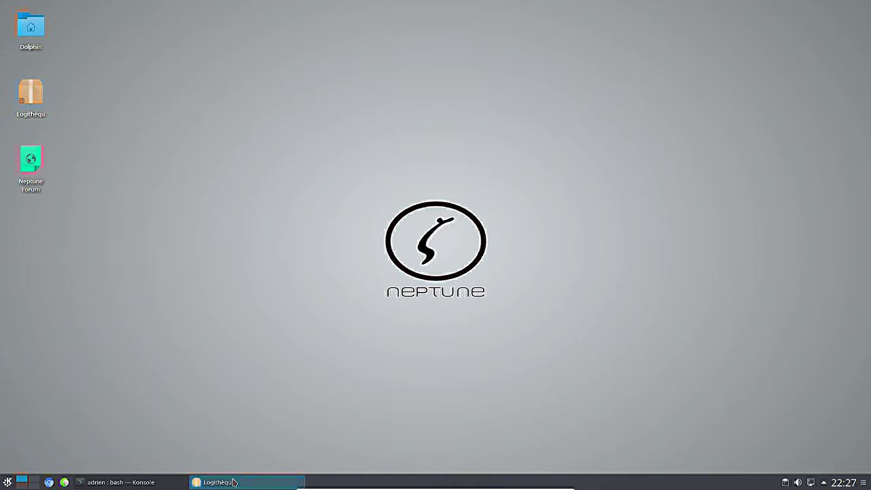
- Launch the Muon package manager from the System applications and enlarge its window upward
left_click(7, 482)
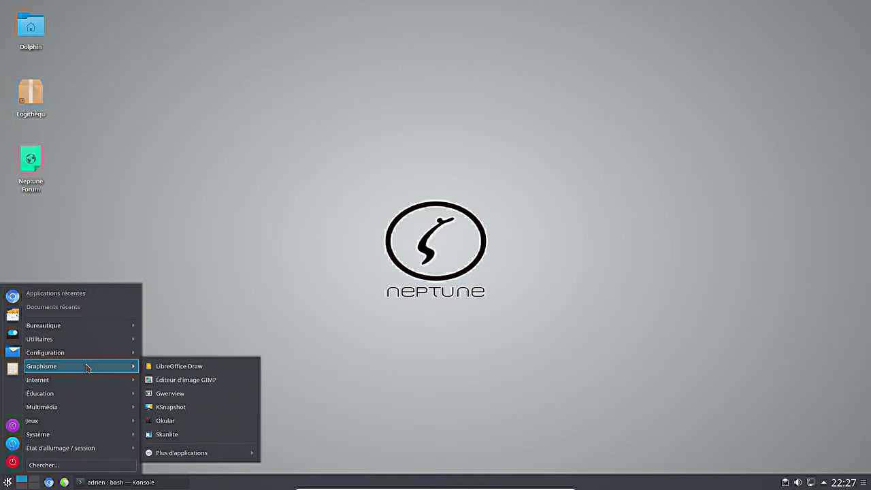
mouse_move(68, 435)
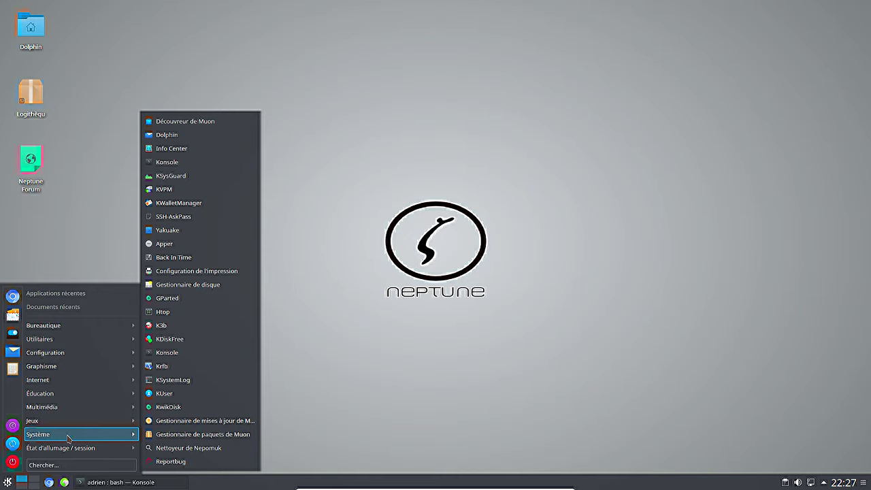
left_click(185, 439)
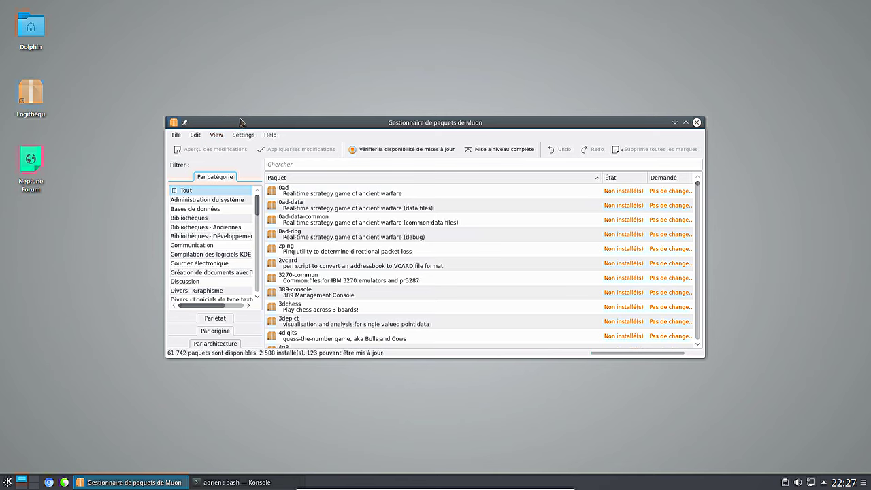
left_click_drag(242, 118, 252, 52)
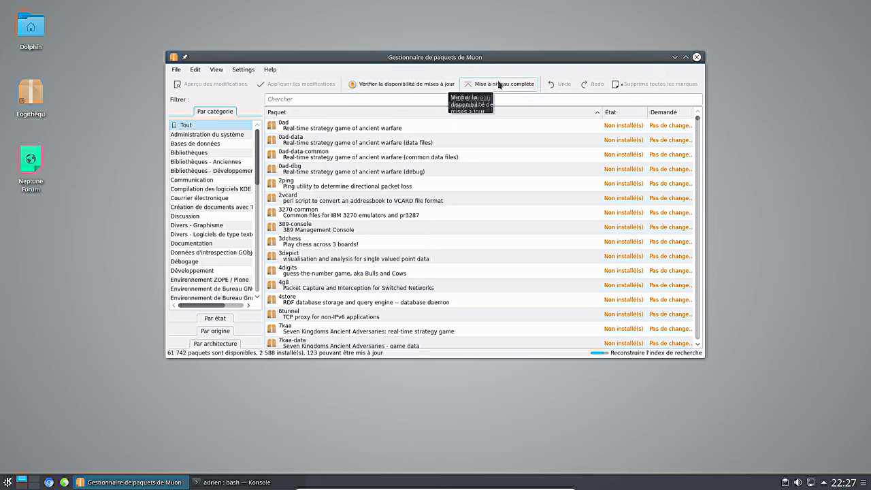
- Search the packages for firefo and look through the results to the end of the list
left_click(320, 99)
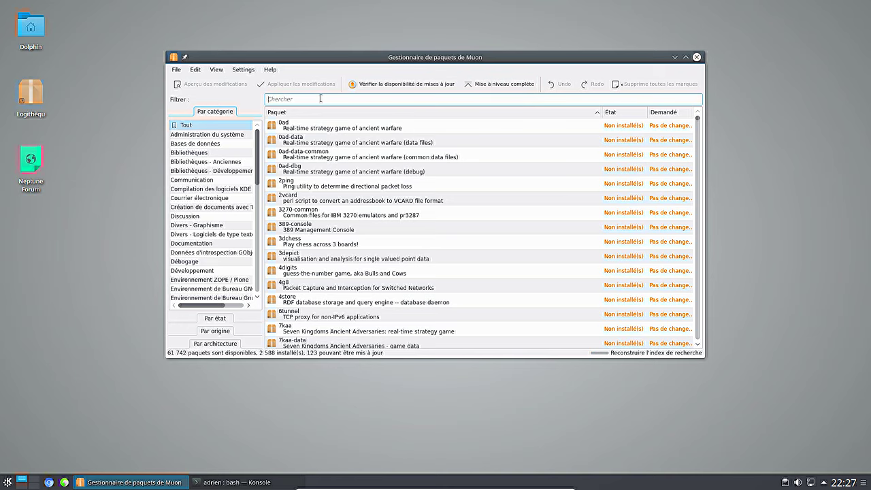
type("firefo")
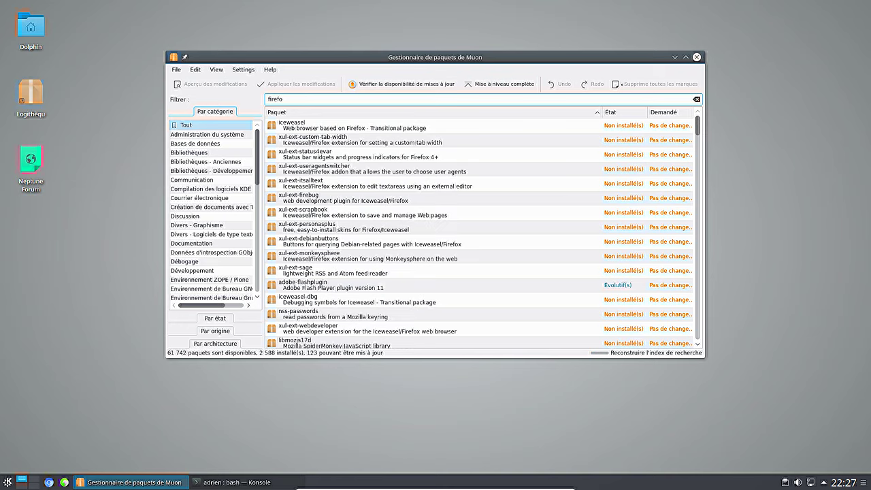
scroll(464, 250, "down", 10)
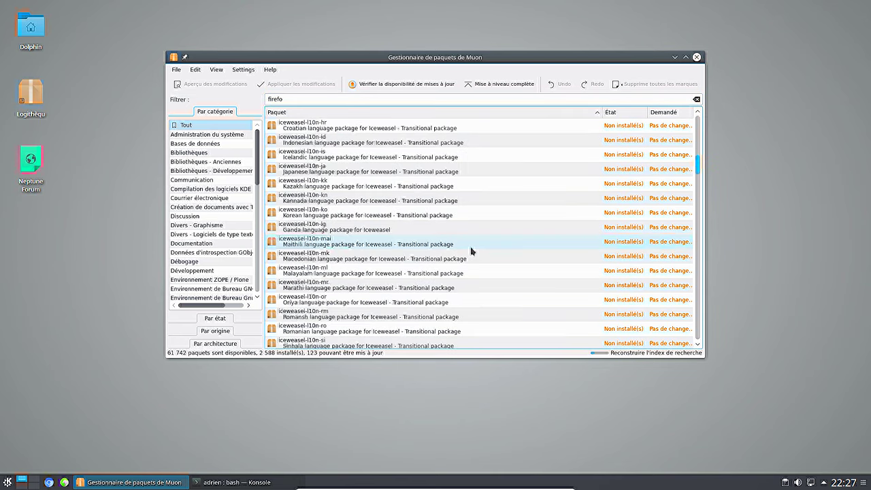
scroll(472, 251, "down", 15)
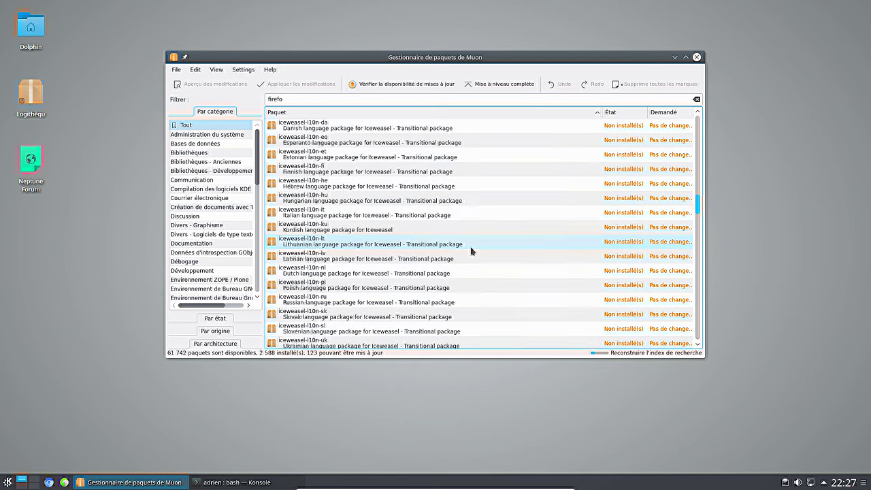
scroll(473, 249, "down", 2)
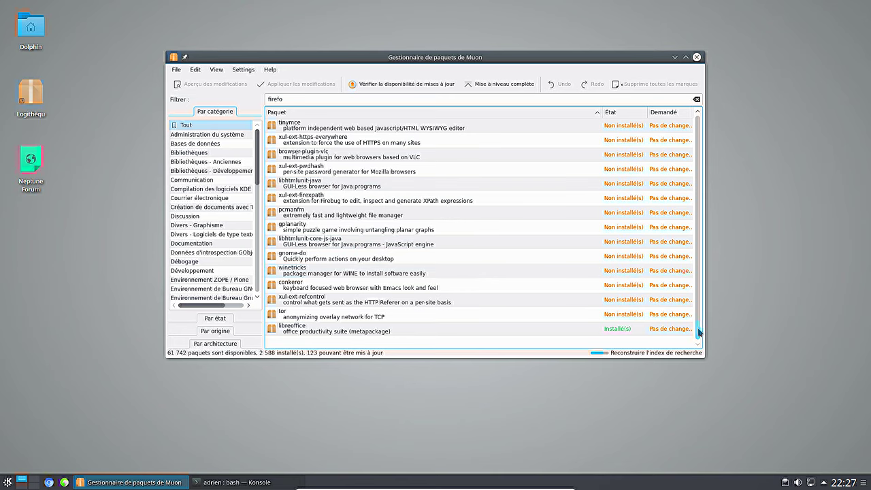
double_click(333, 100)
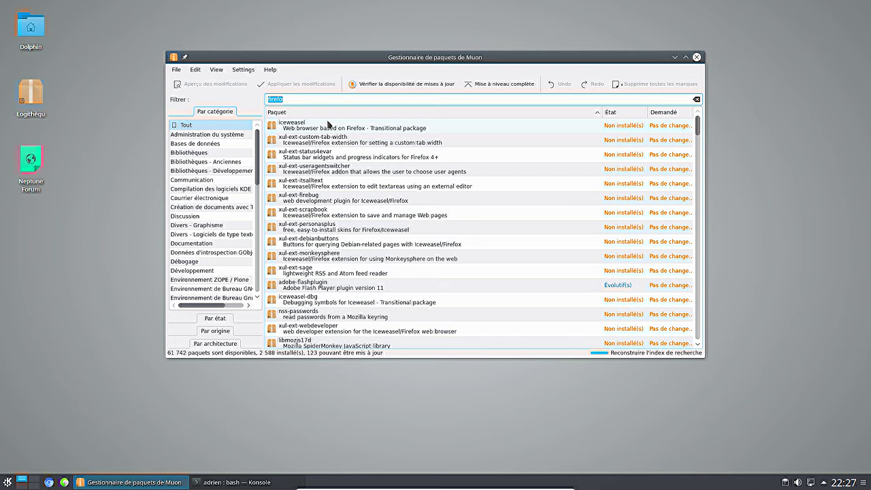
left_click(289, 100)
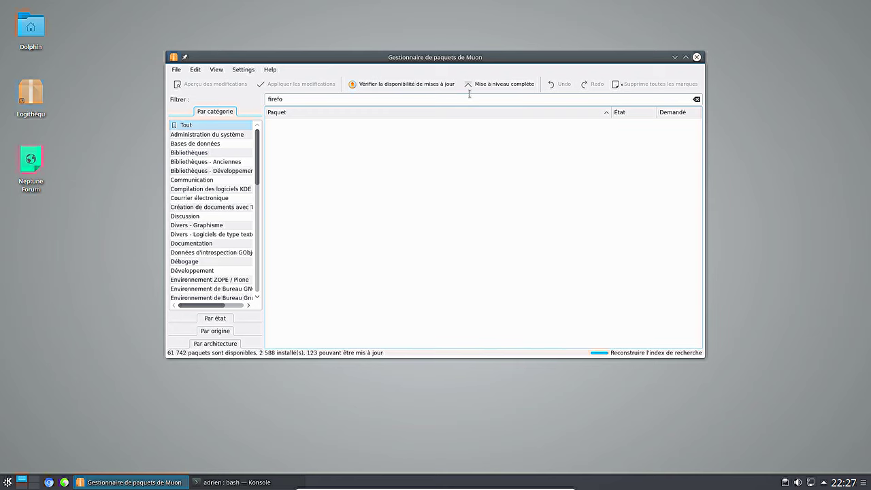
- Mark the system for a full upgrade and review the list of package changes
left_click(497, 85)
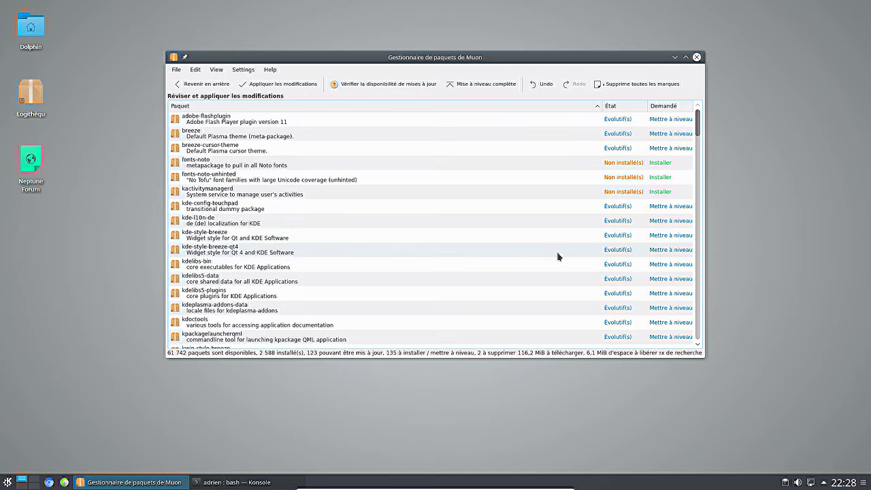
scroll(558, 256, "down", 15)
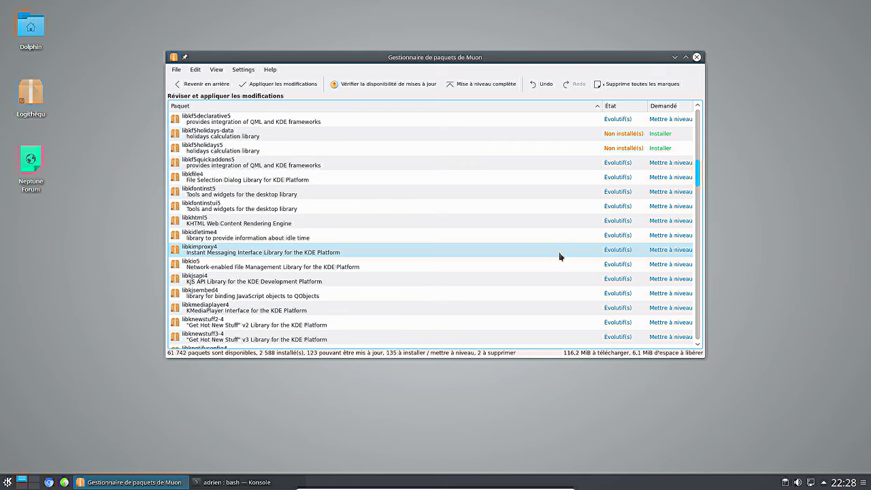
scroll(560, 256, "down", 20)
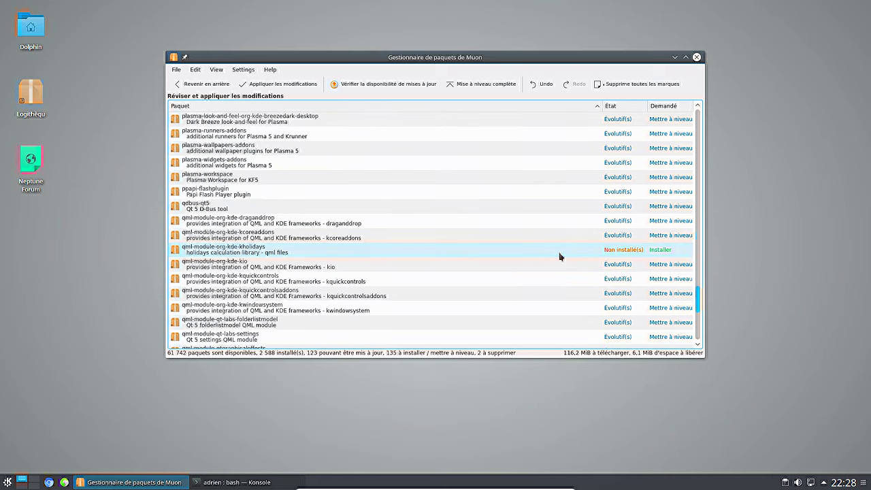
scroll(560, 256, "down", 5)
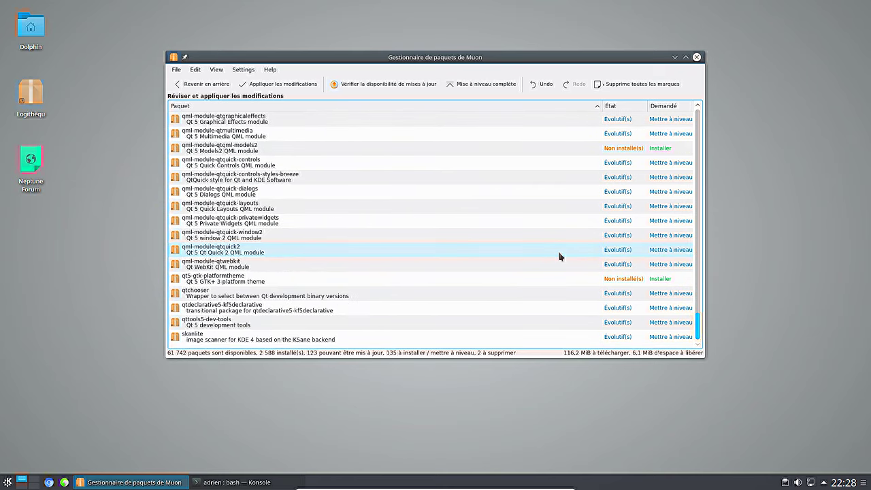
scroll(560, 256, "up", 20)
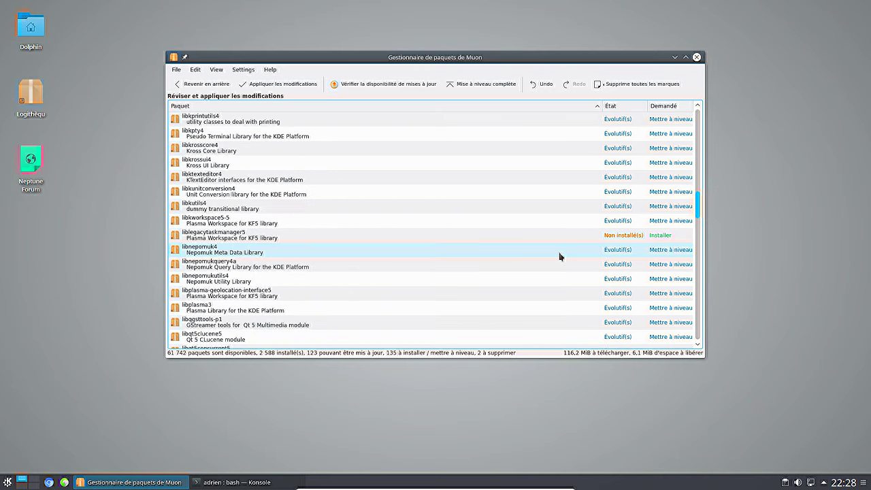
scroll(559, 256, "up", 15)
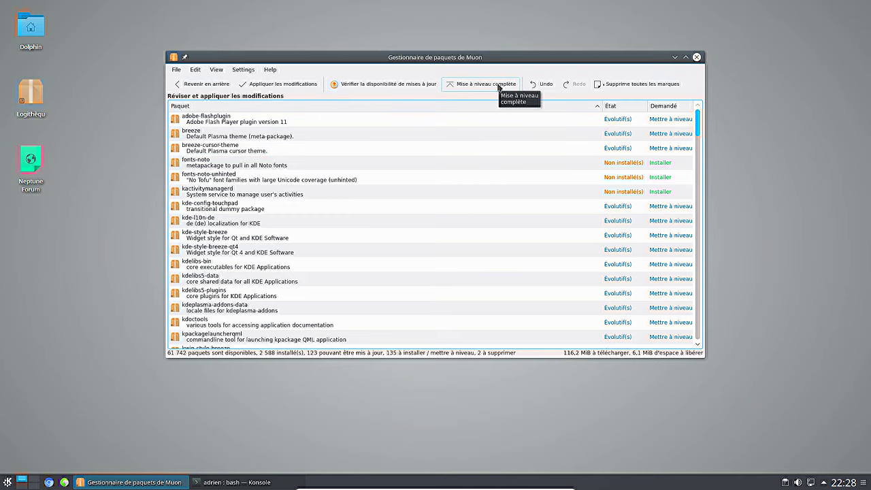
- Apply the marked full upgrade and authenticate with the account password to start downloading the packages
left_click(303, 87)
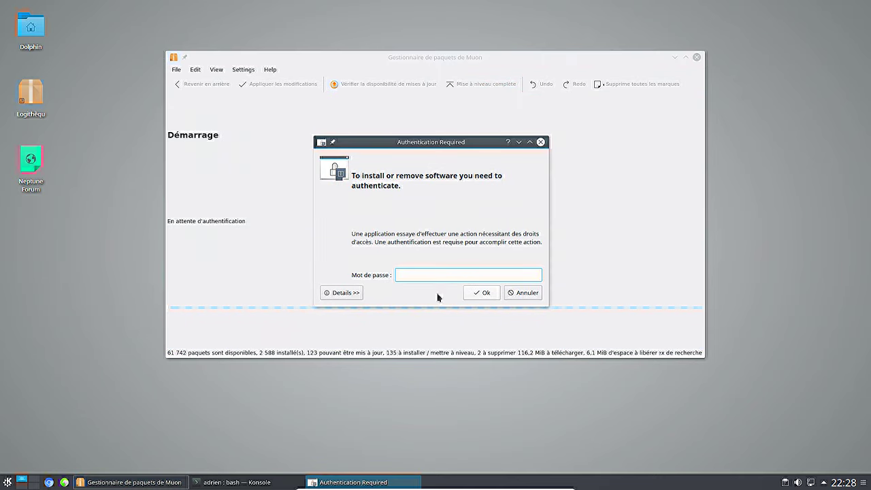
type("*******")
key("Return")
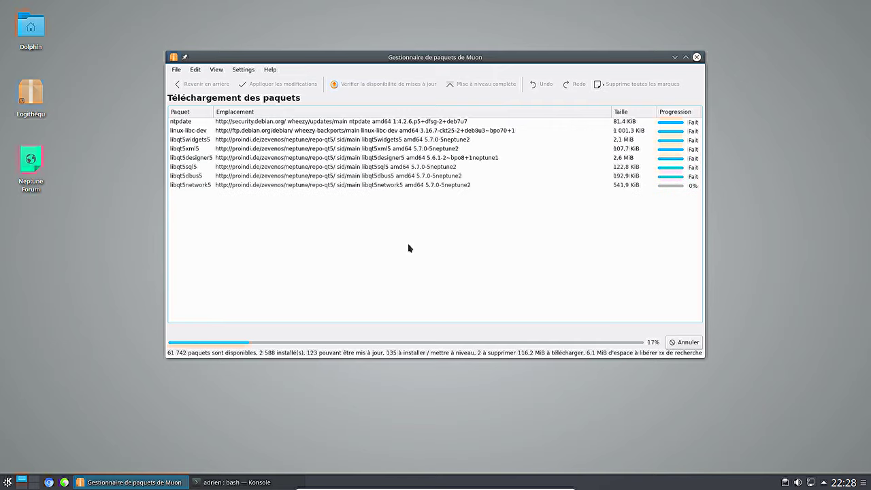
- Cycle through the virtual desktops and return to the one holding the package manager
scroll(795, 214, "down", 1)
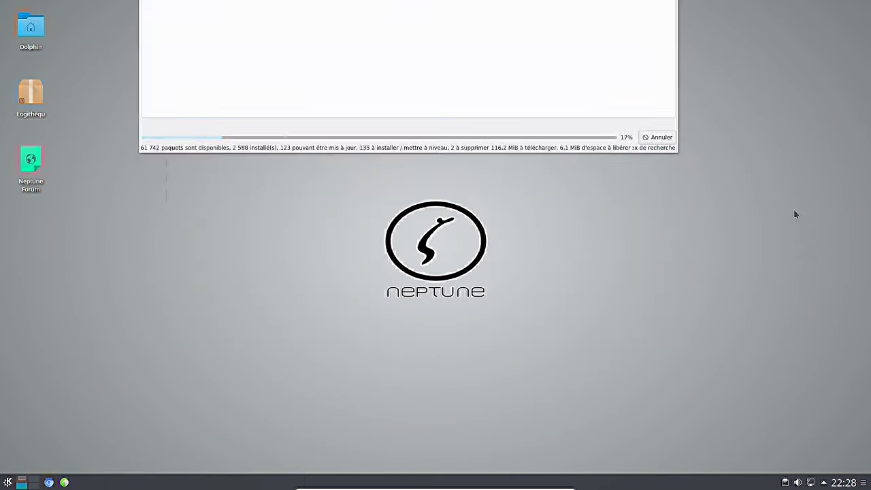
scroll(420, 213, "up", 1)
scroll(421, 212, "down", 1)
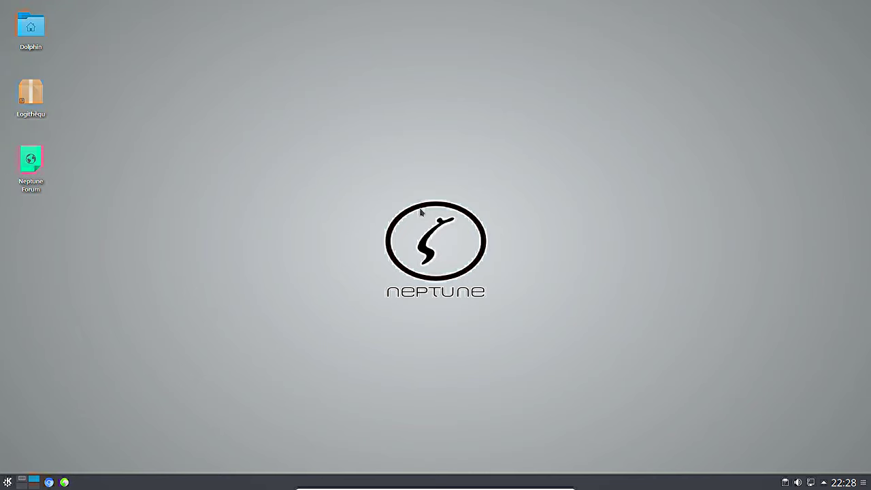
scroll(421, 213, "up", 1)
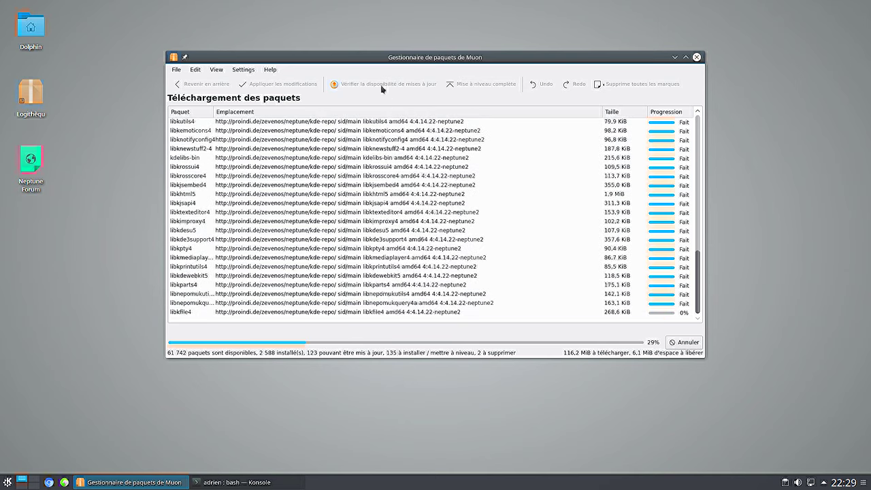
- Shift the package manager window toward the desktop's upper-right area and look back through the list of package downloads
left_click_drag(391, 52, 519, 43)
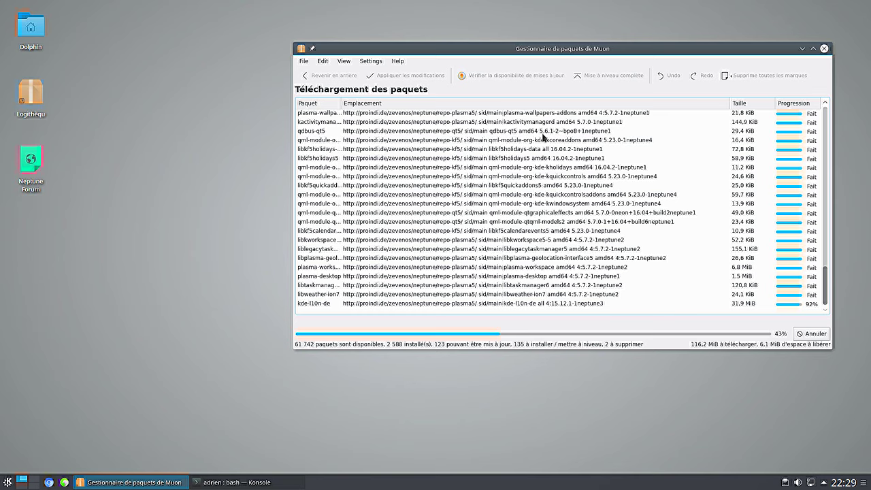
scroll(555, 139, "up", 5)
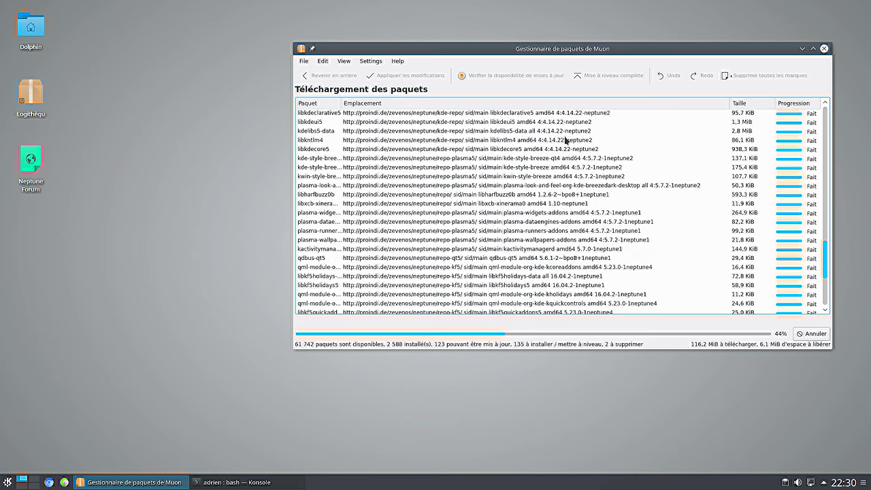
scroll(565, 140, "up", 2)
scroll(578, 143, "up", 2)
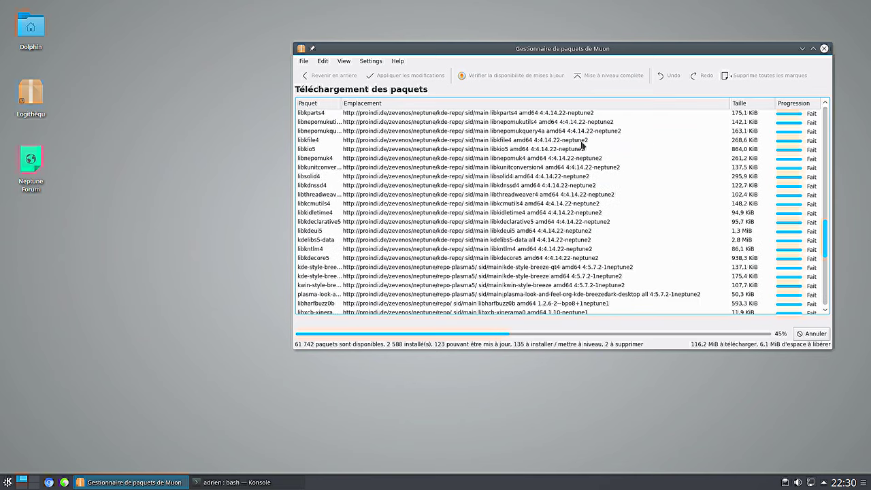
scroll(582, 144, "up", 3)
scroll(582, 145, "down", 15)
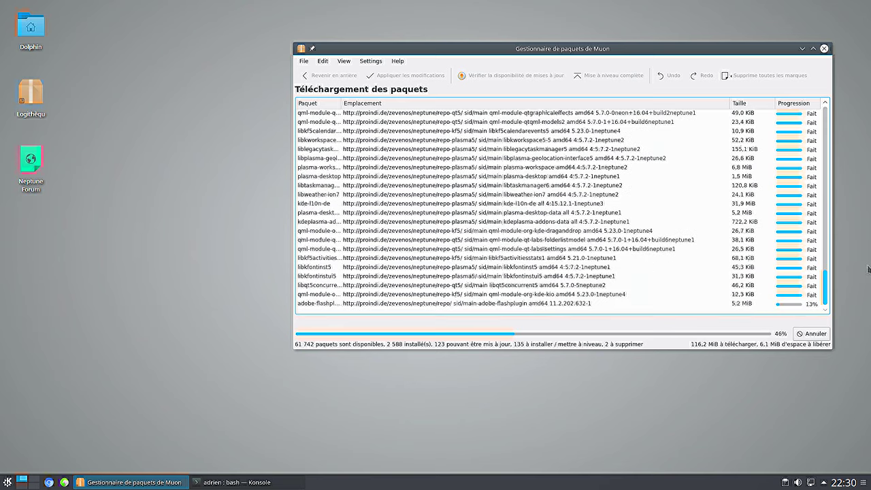
left_click_drag(828, 289, 831, 239)
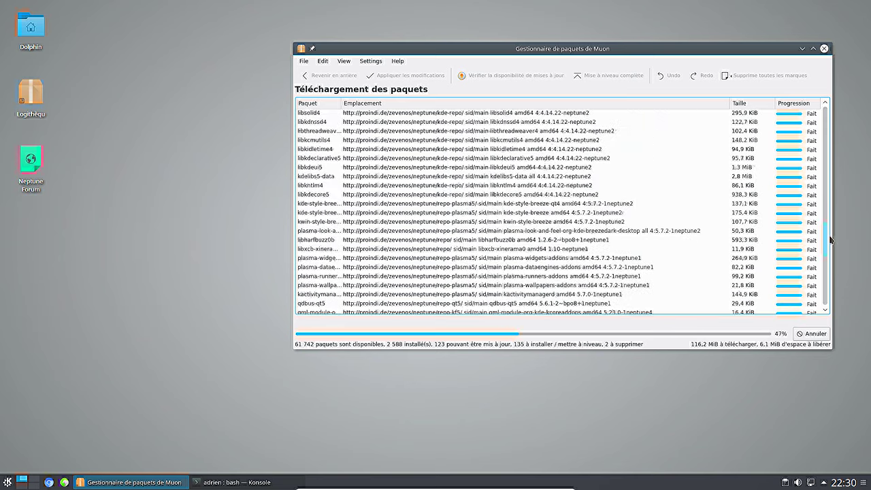